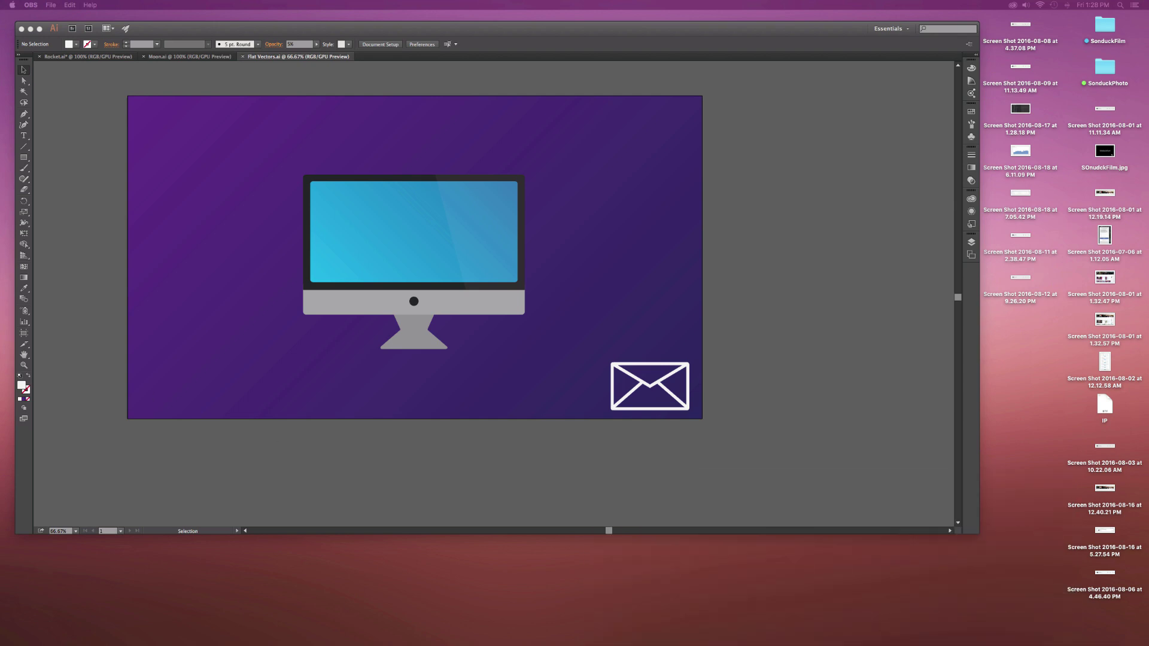
# Switch to Chrome and browse the flat icons image results for examples of flat design styles.
pyautogui.press('super+Tab')
pyautogui.click(601, 88)
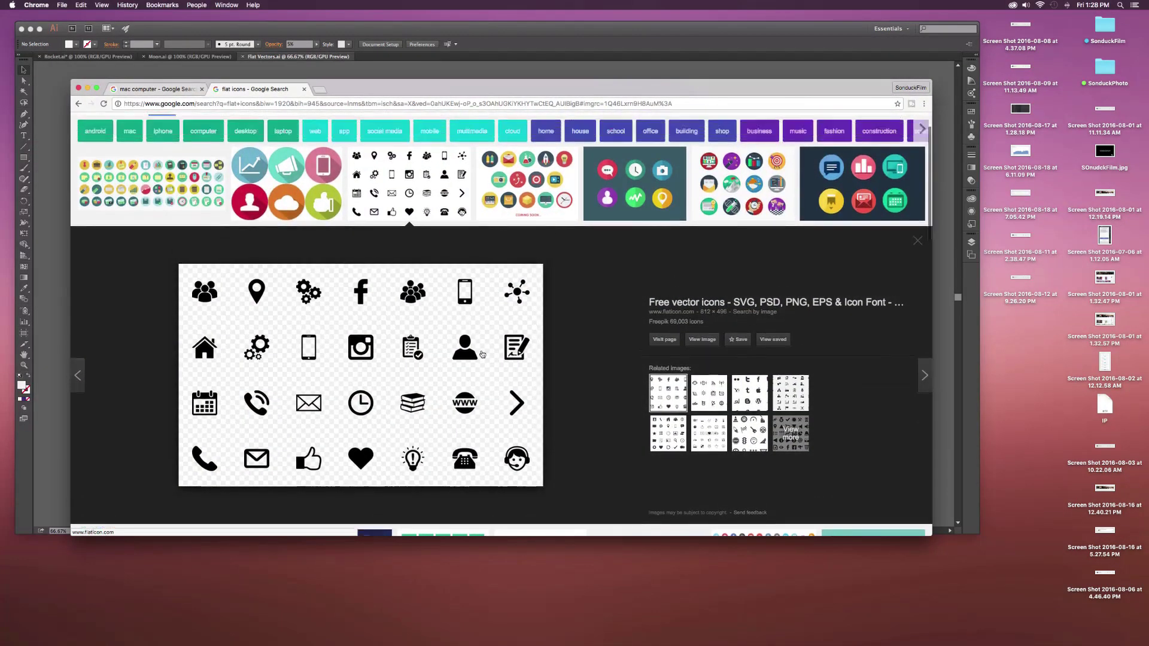
pyautogui.scroll(3, 483, 350)
pyautogui.scroll(-1, 483, 354)
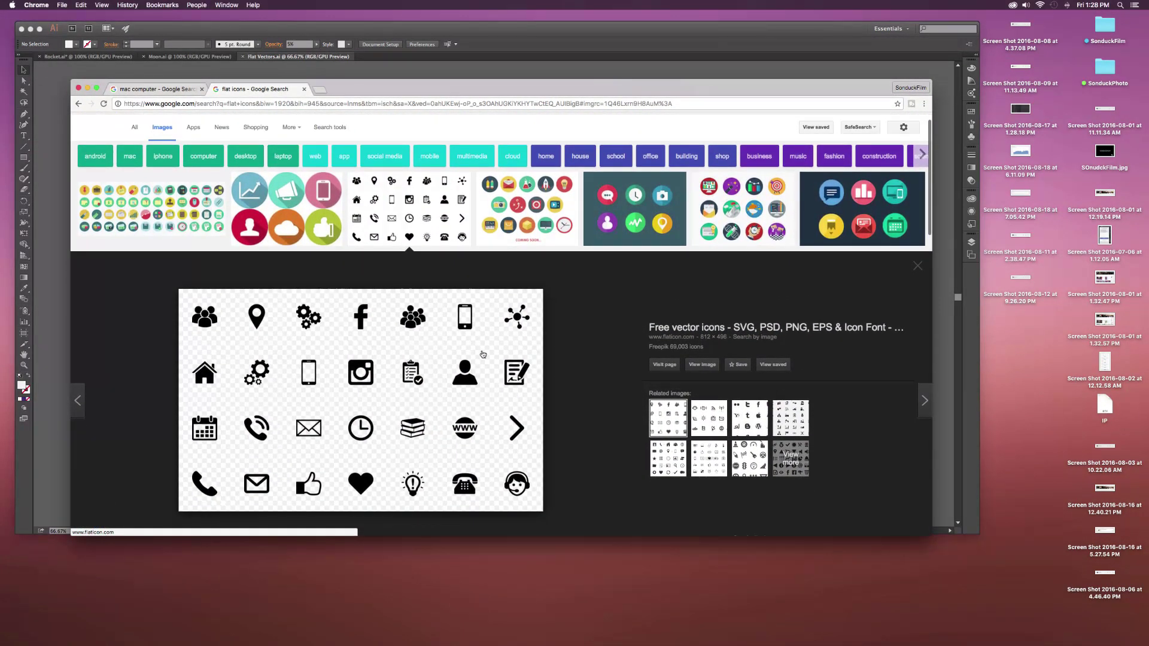
pyautogui.scroll(-2, 483, 354)
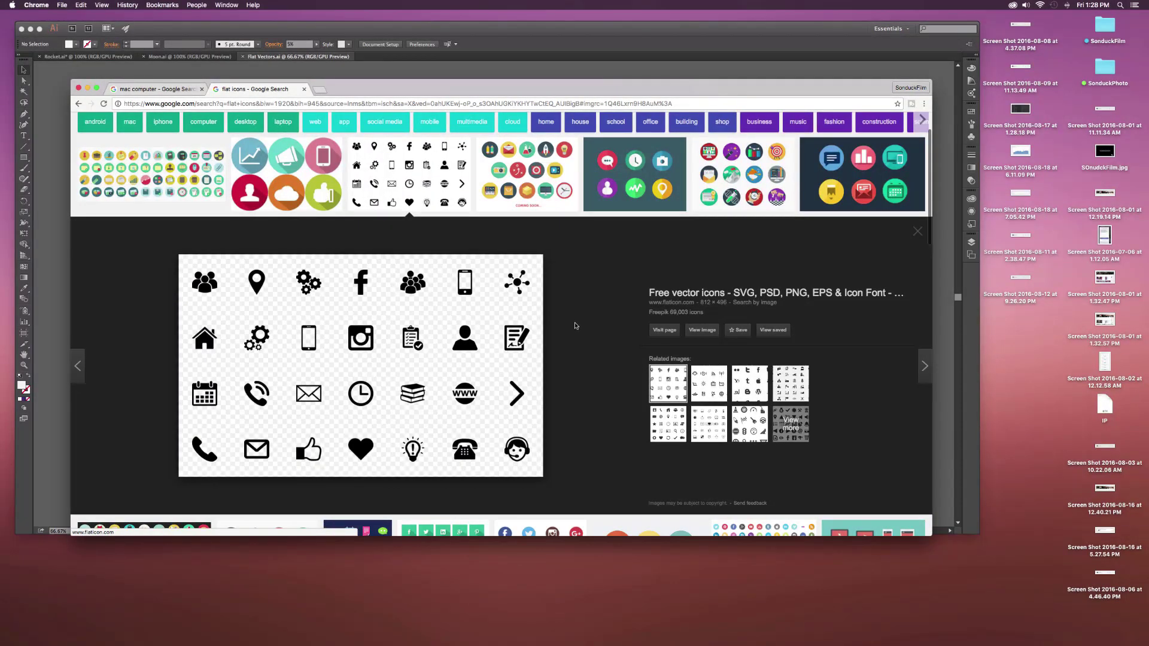
pyautogui.scroll(-10, 574, 328)
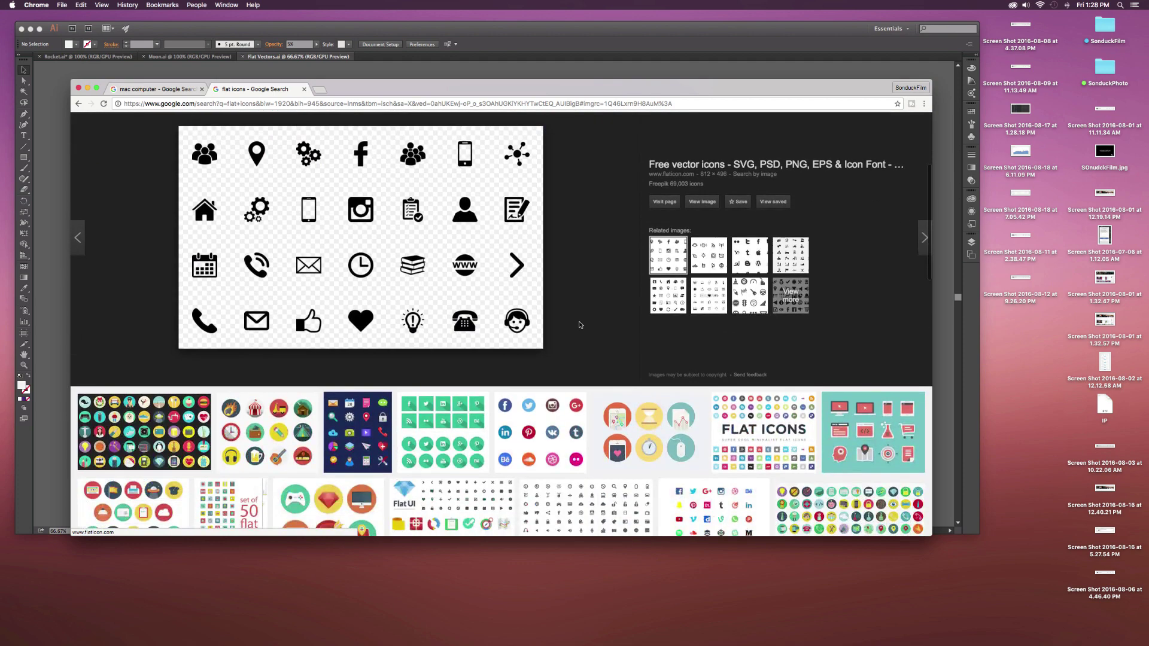
pyautogui.scroll(-5, 529, 360)
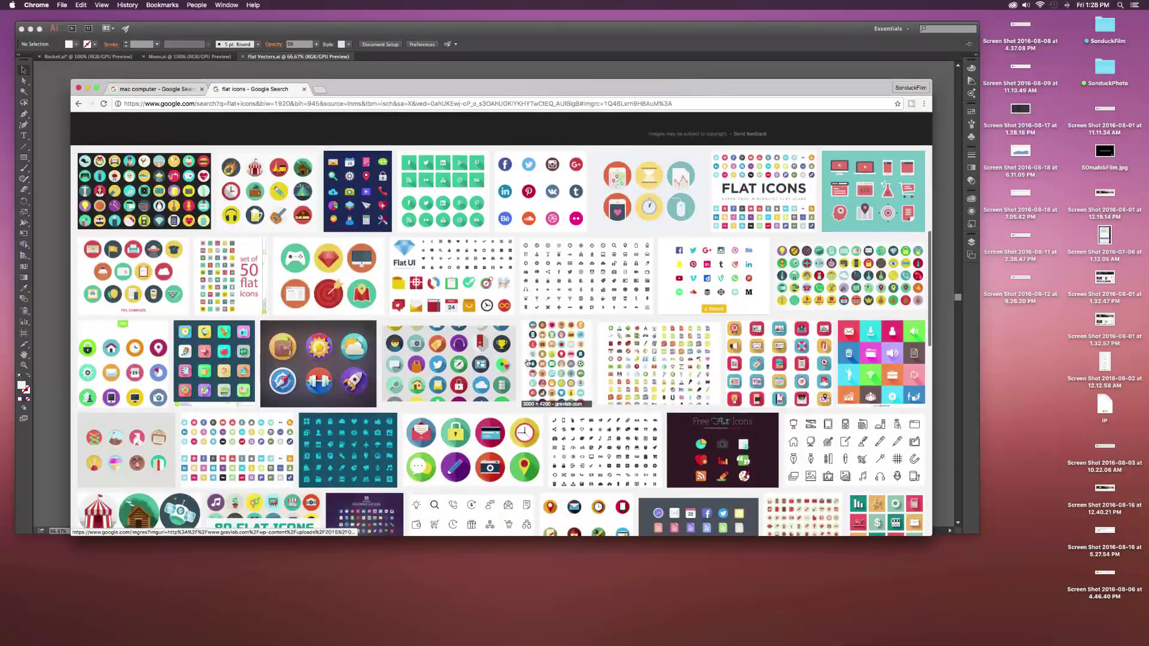
pyautogui.scroll(-2, 527, 363)
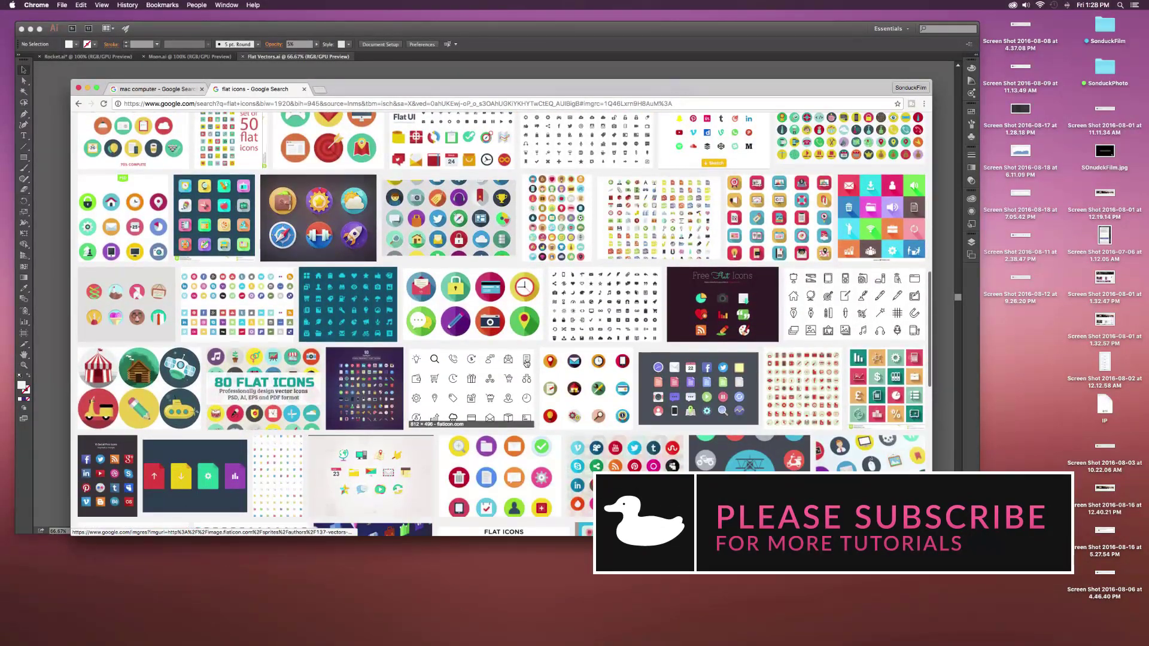
pyautogui.click(526, 368)
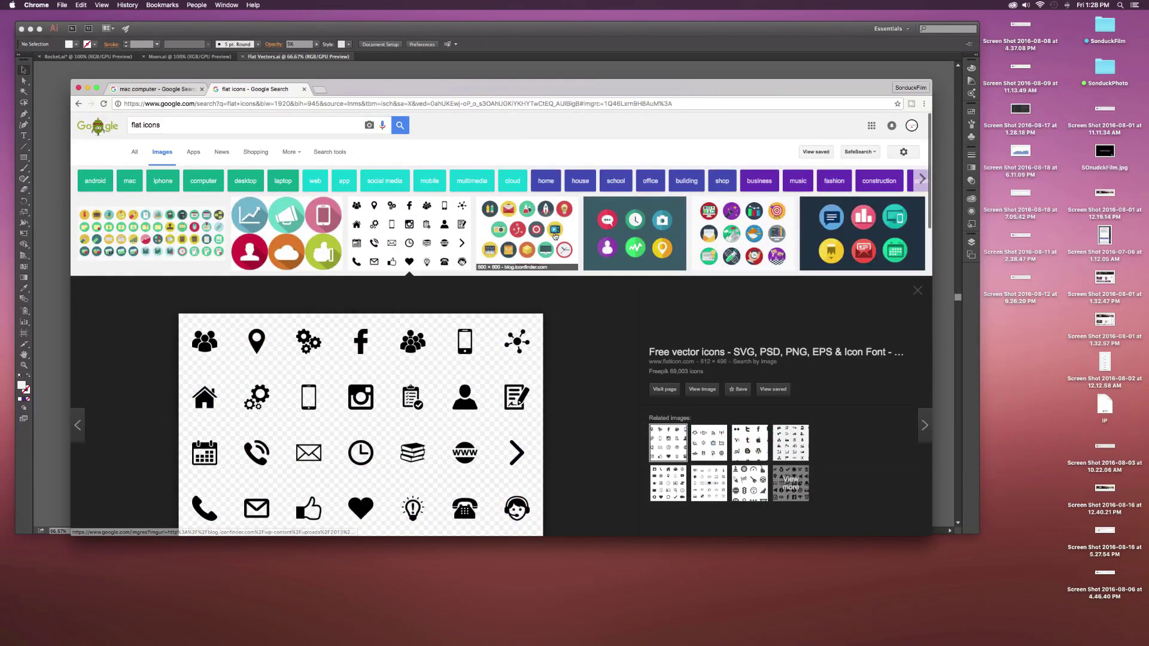
pyautogui.scroll(-4, 560, 239)
pyautogui.scroll(-5, 560, 239)
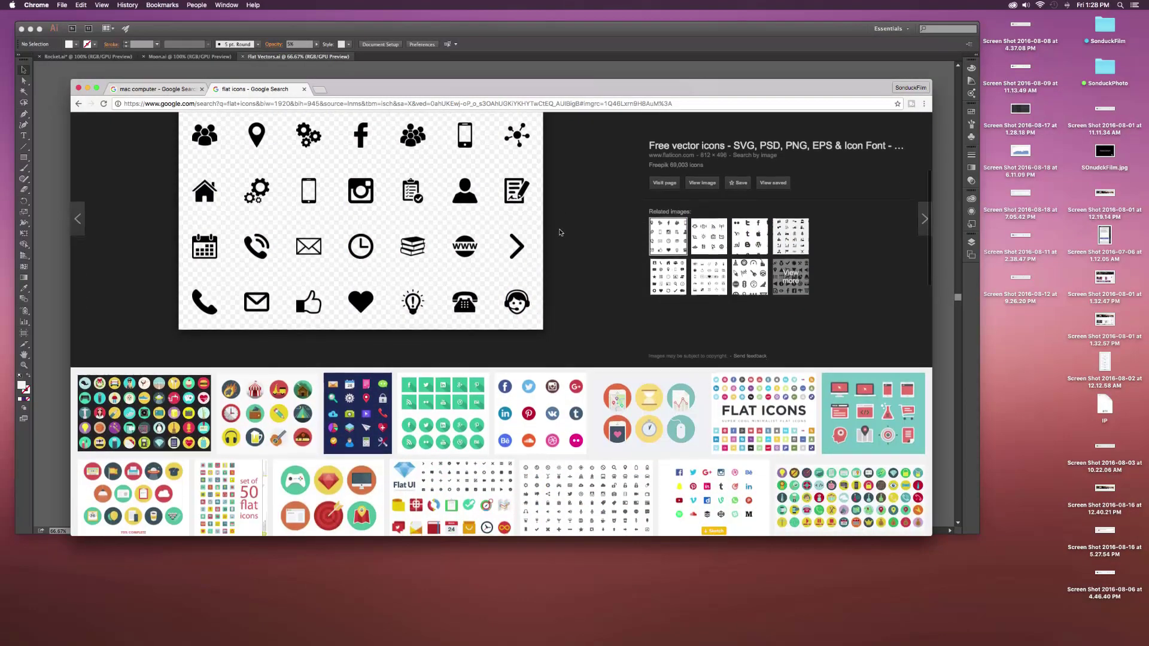
pyautogui.scroll(-1, 560, 232)
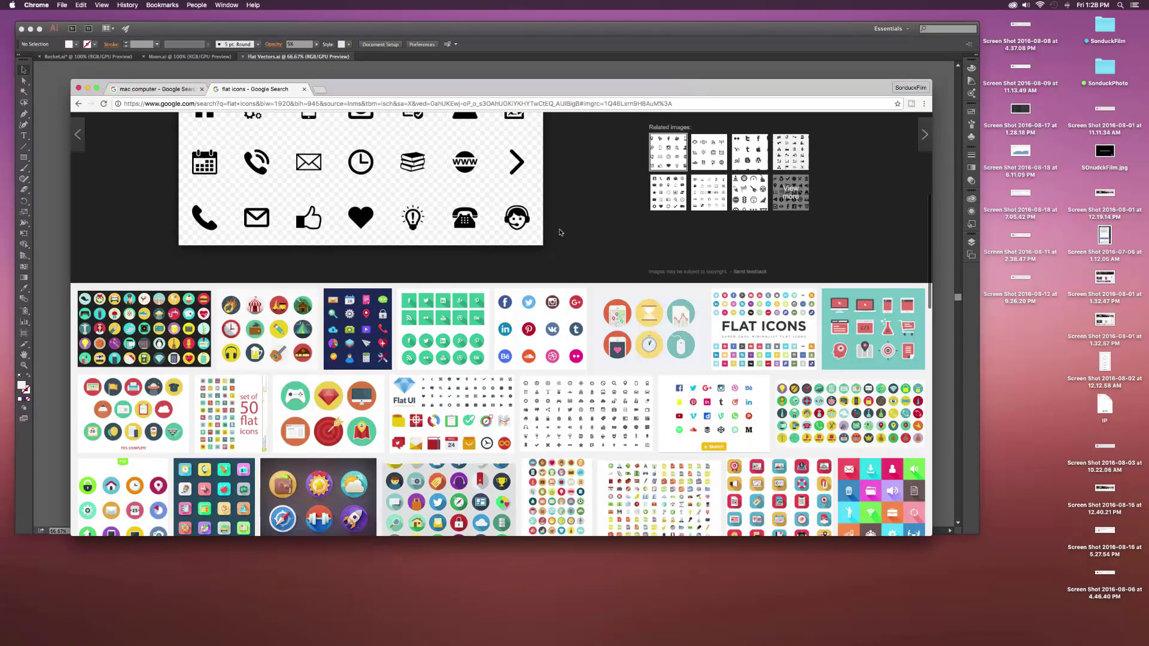
pyautogui.scroll(-8, 556, 230)
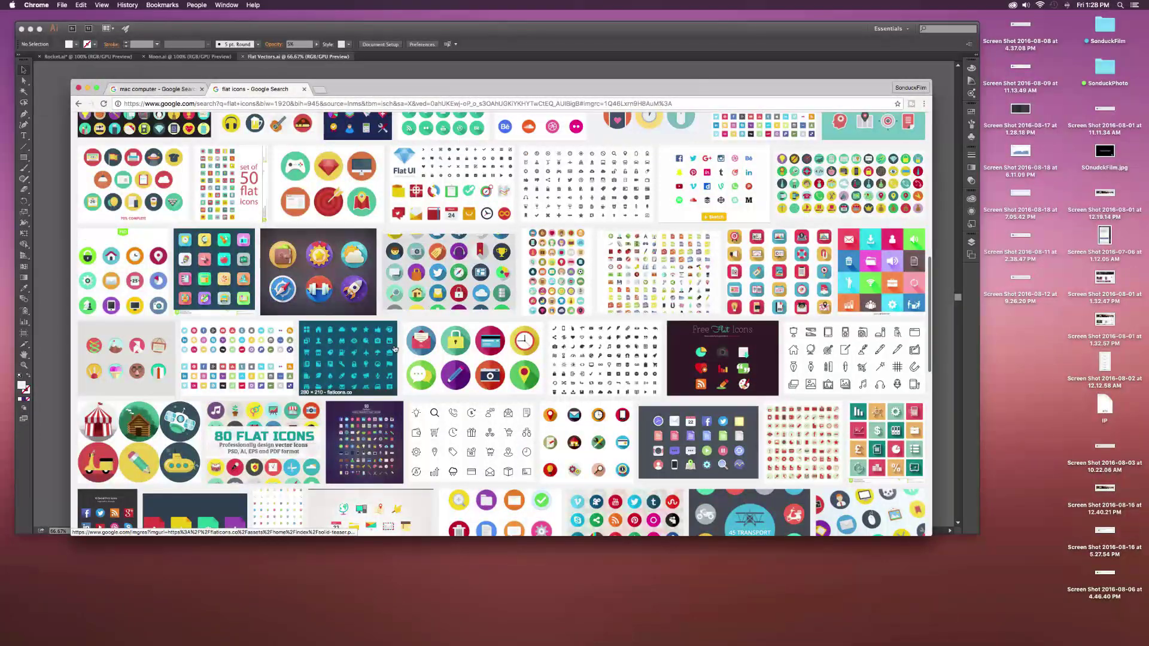
pyautogui.scroll(-3, 389, 344)
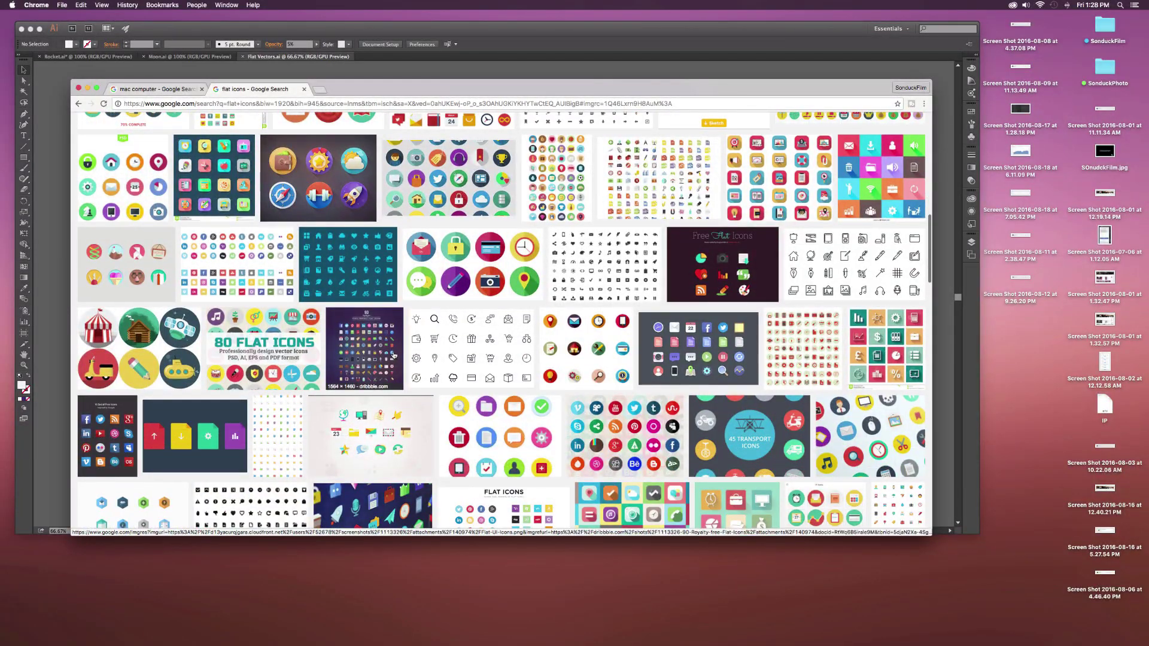
pyautogui.scroll(-5, 393, 354)
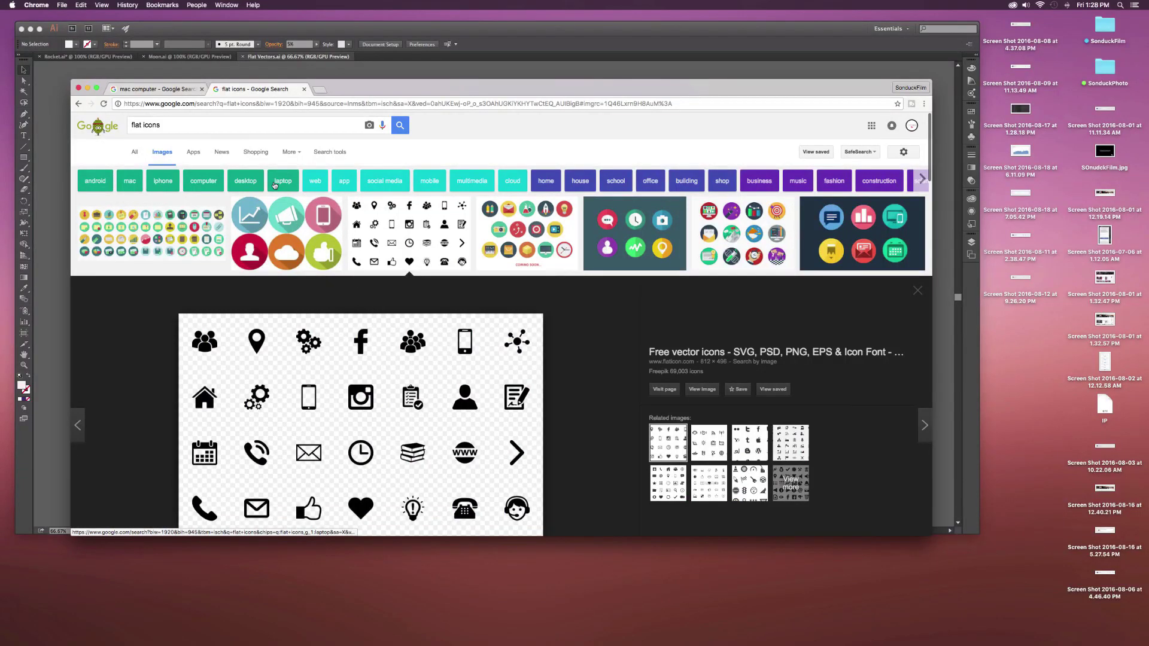
# Examine the Apple iMac reference photo in the mac computer image results, and move the browser window out of the way.
pyautogui.click(174, 89)
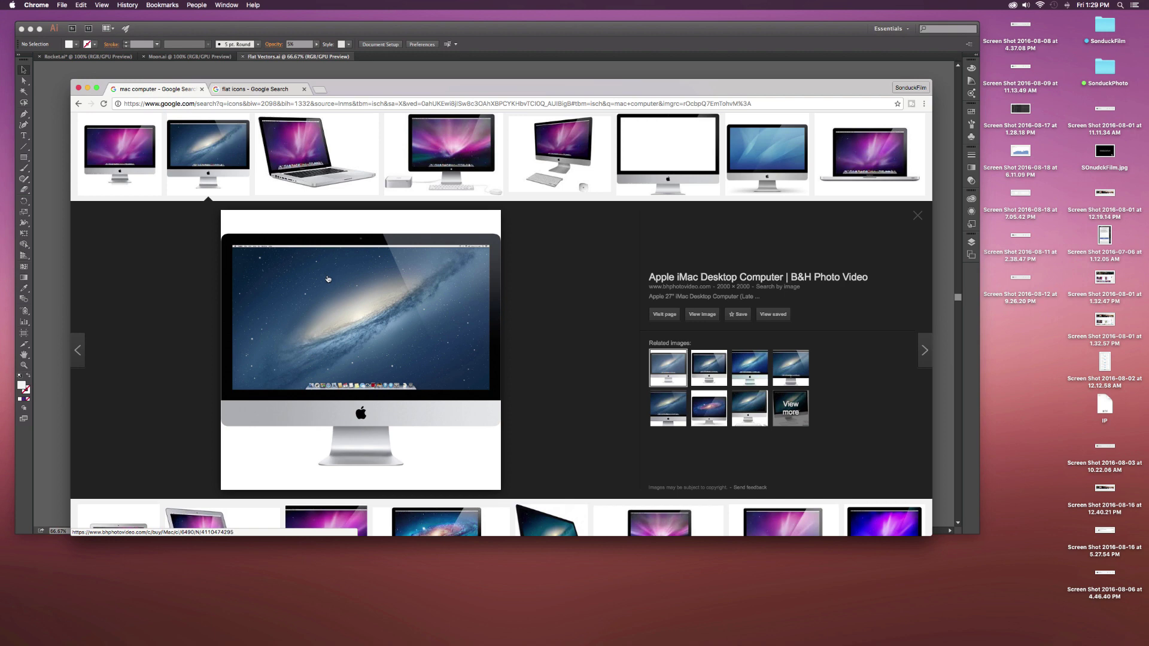
pyautogui.scroll(2, 358, 308)
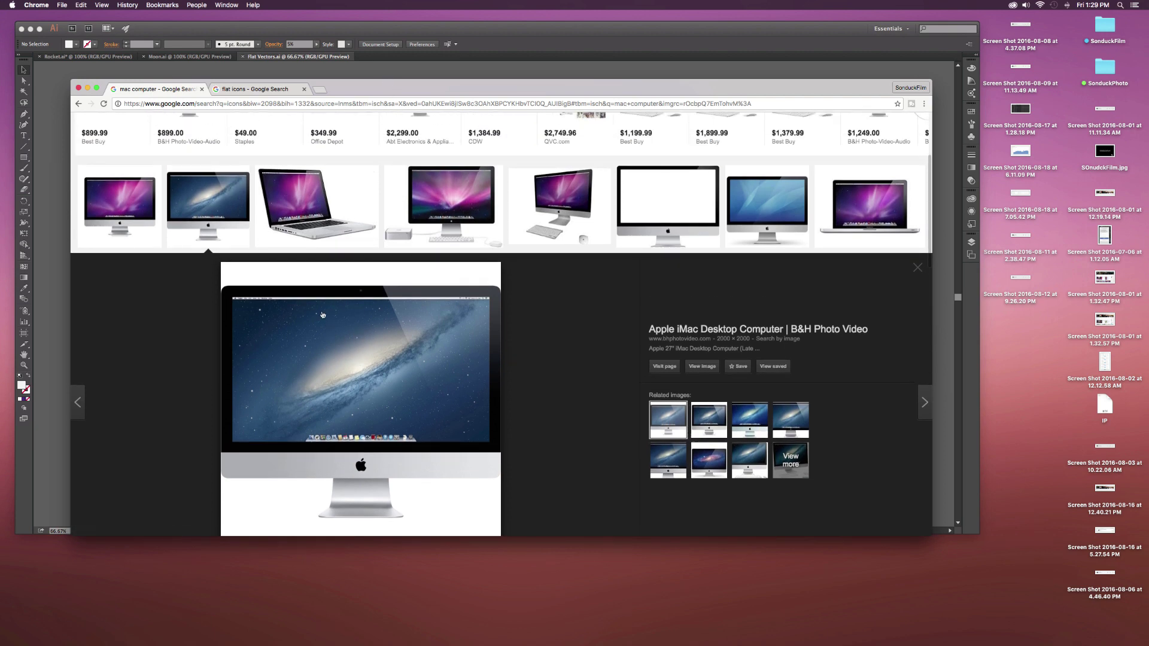
pyautogui.moveTo(417, 90); pyautogui.dragTo(262, 119)
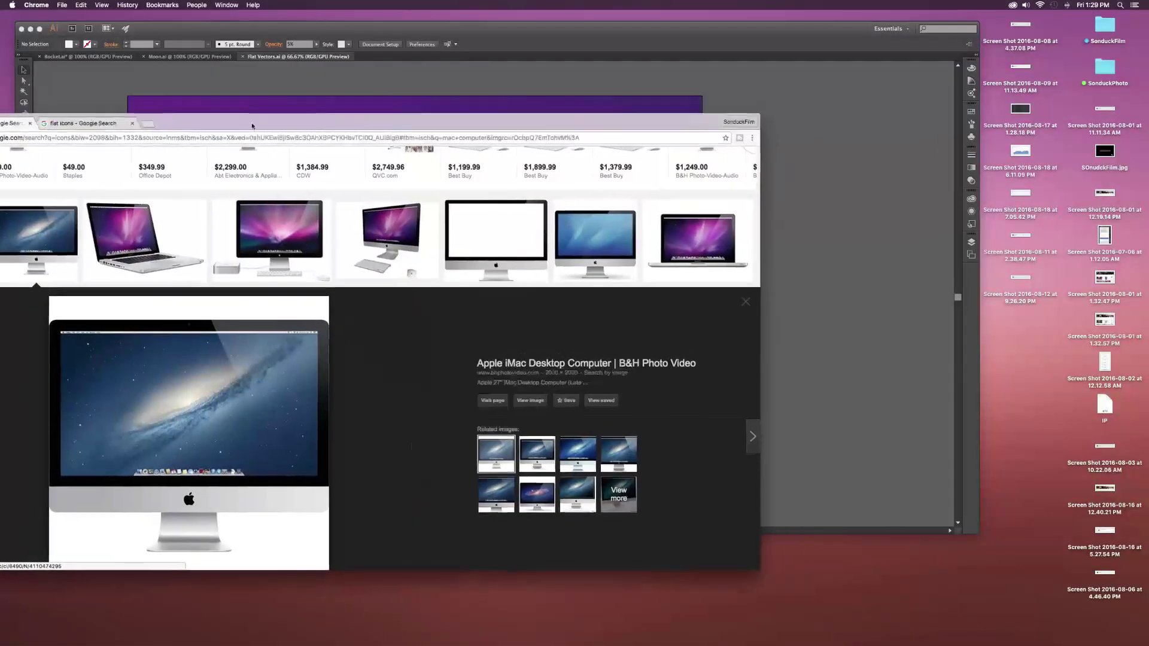
pyautogui.press('super+m')
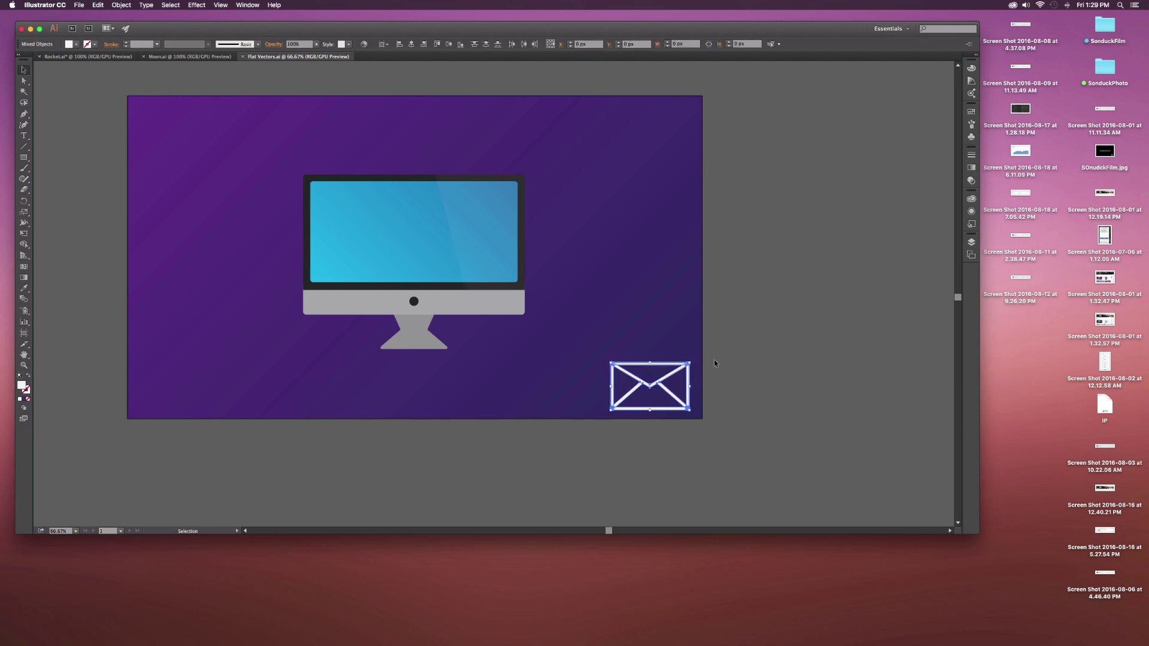
# Create a new Illustrator document named TUT at 1920 x 1080 px, with pixel units and RGB color mode.
pyautogui.click(79, 5)
pyautogui.click(87, 15)
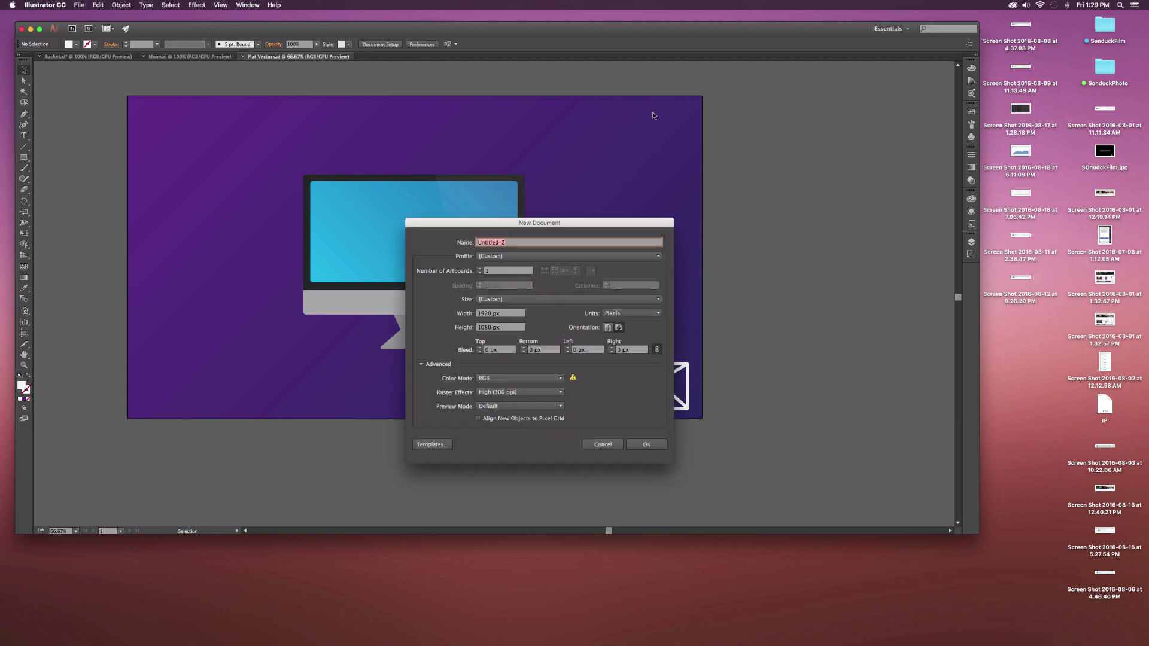
pyautogui.write('TUTU')
pyautogui.click(632, 313)
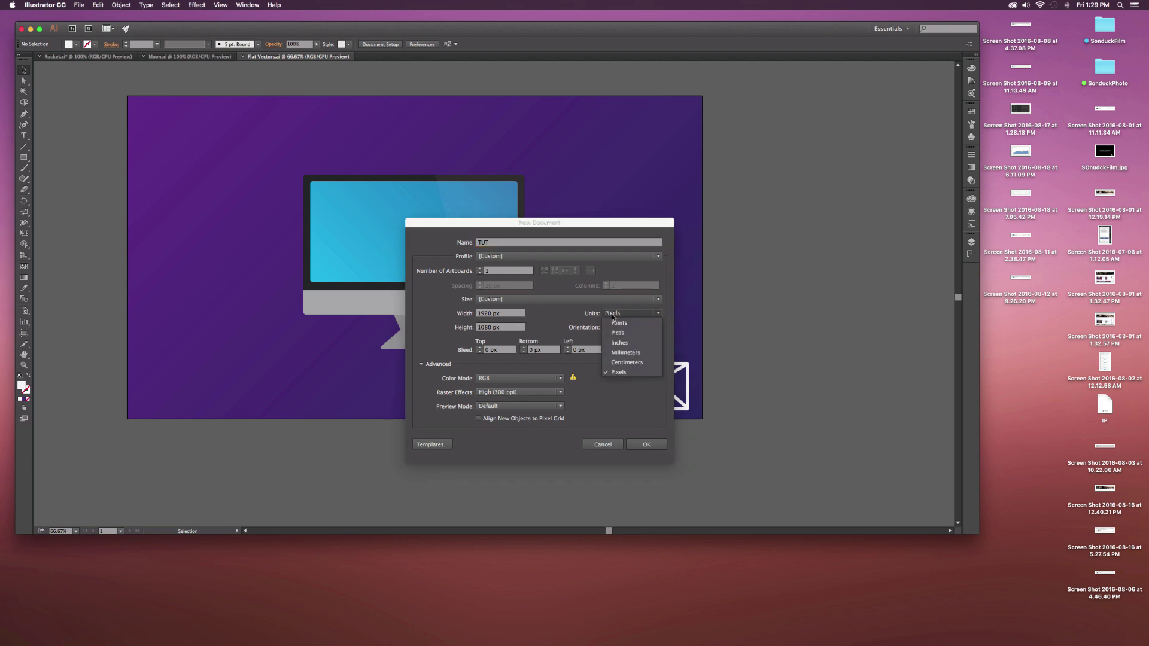
pyautogui.click(615, 372)
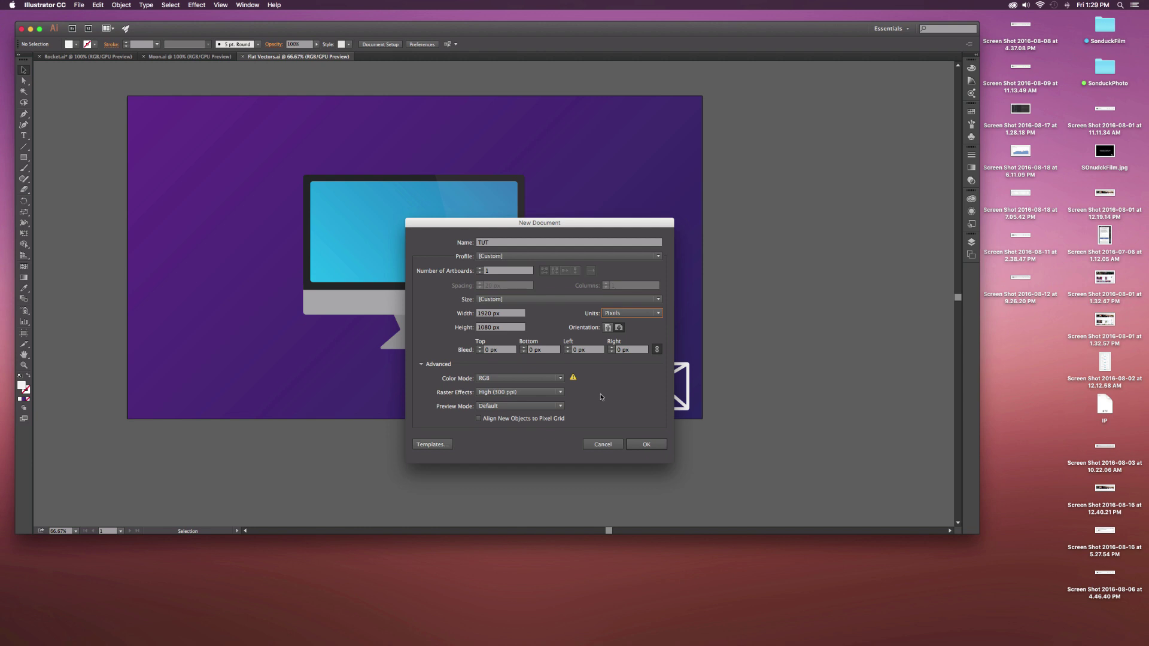
pyautogui.click(642, 445)
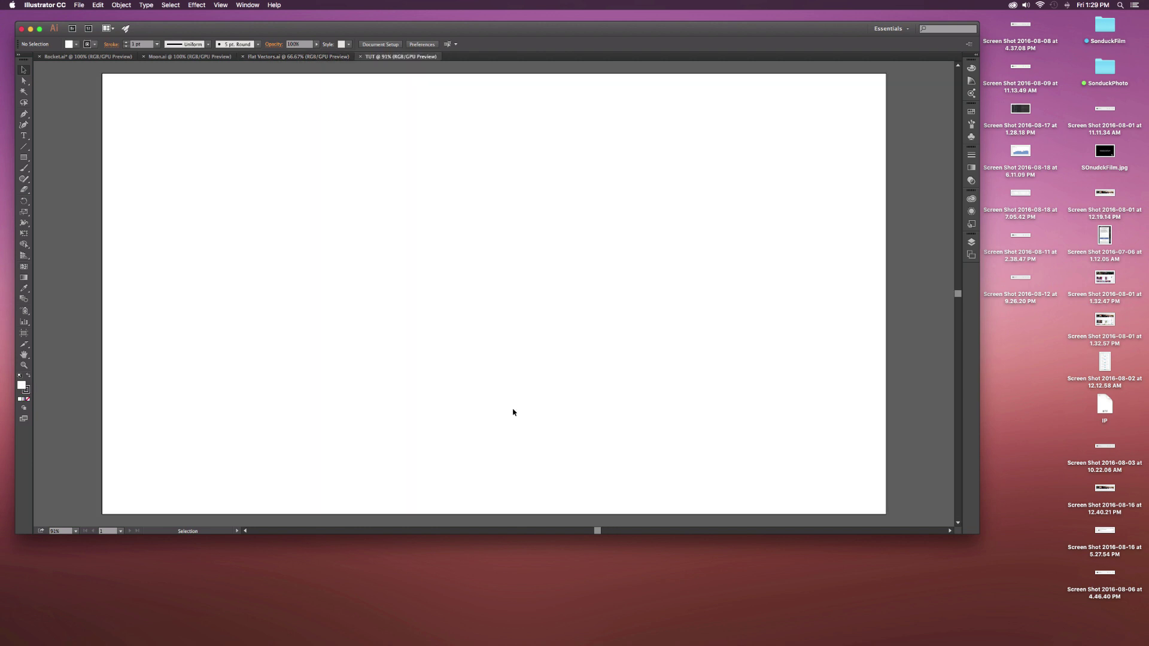
pyautogui.scroll(-3, 380, 335)
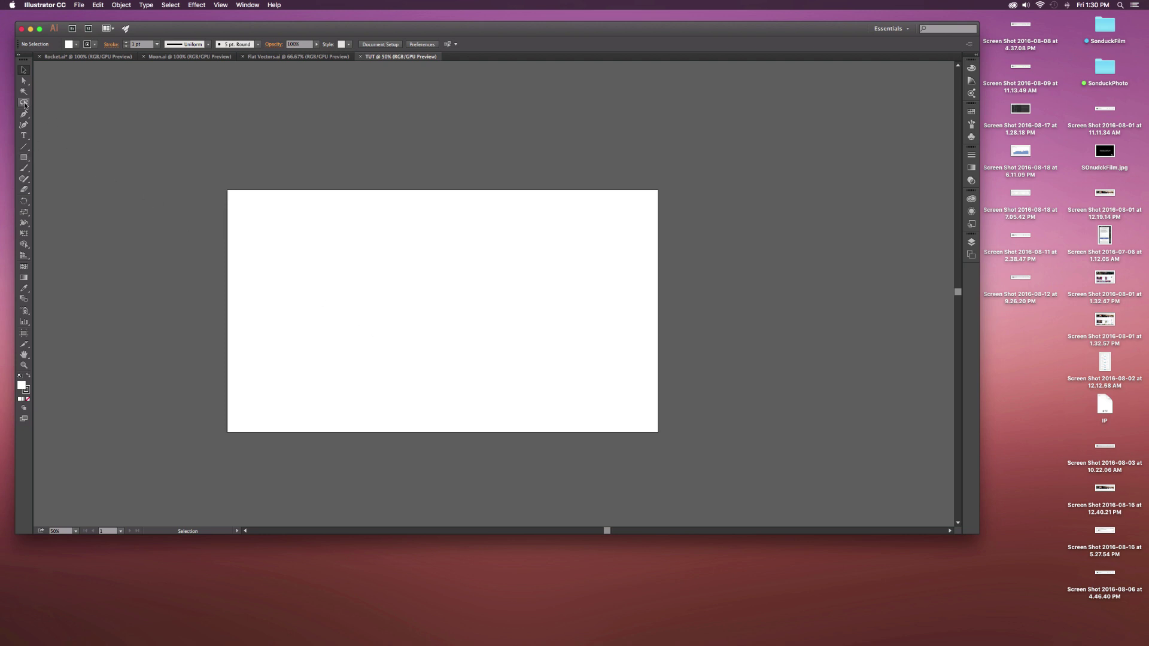
# Look at the iMac reference photo in Chrome again and return to the TUT document in Illustrator.
pyautogui.press('super+Tab')
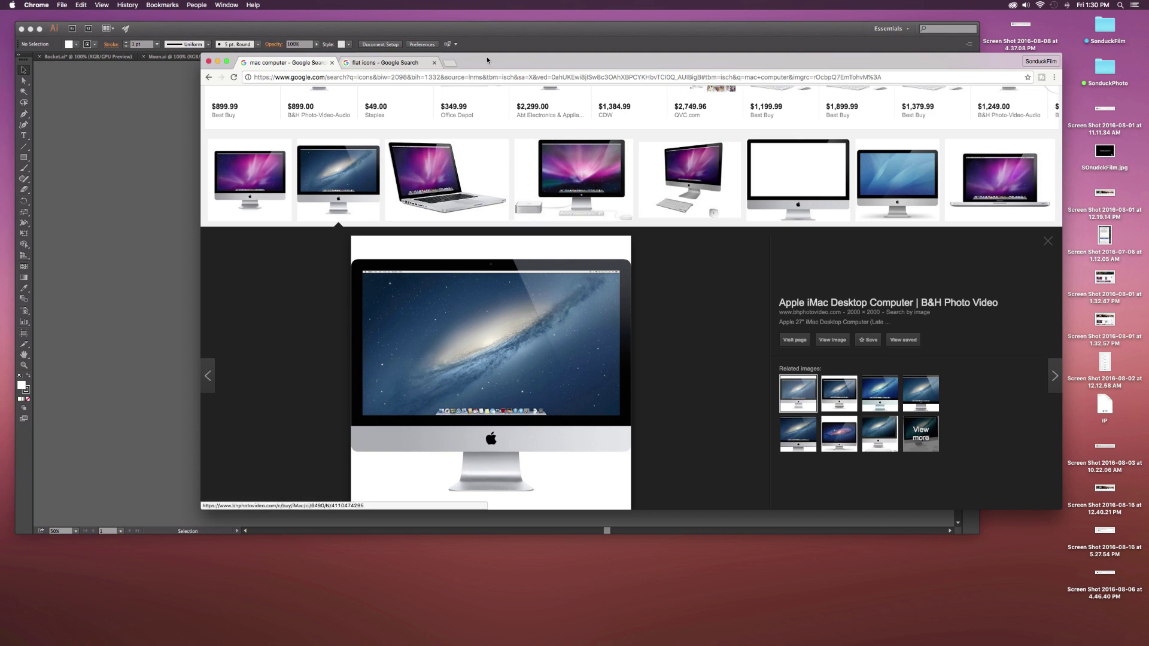
pyautogui.press('super+m')
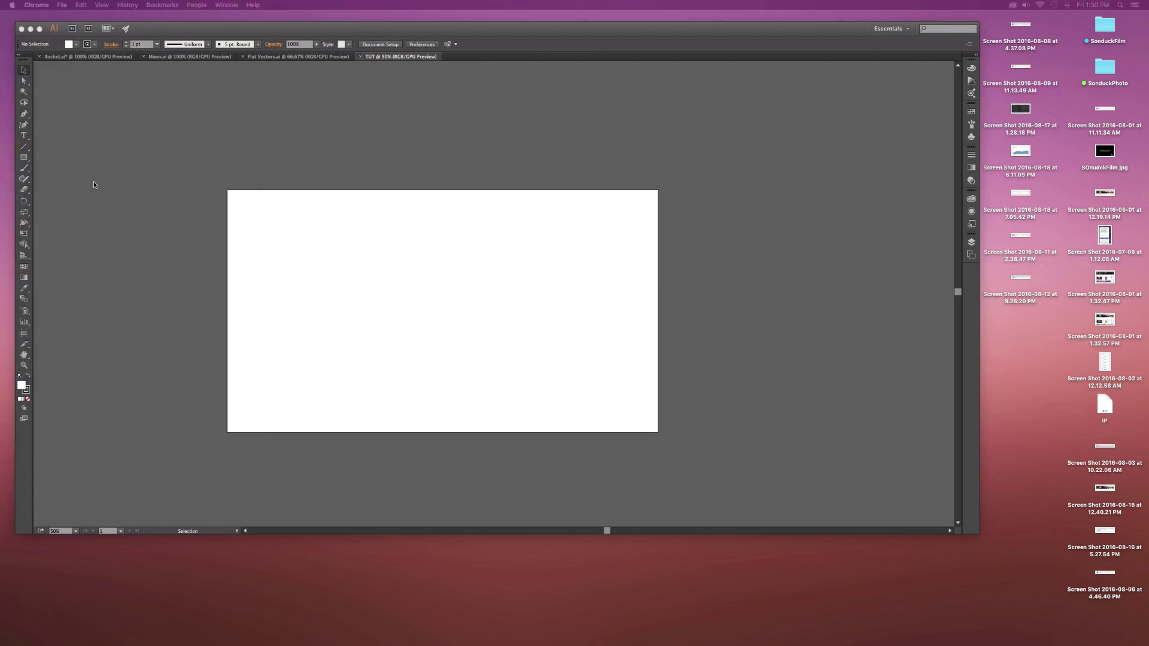
pyautogui.click(94, 181)
# Draw a rounded rectangle about 826 x 494 px for the monitor body and move it near the artboard's center.
pyautogui.click(22, 158)
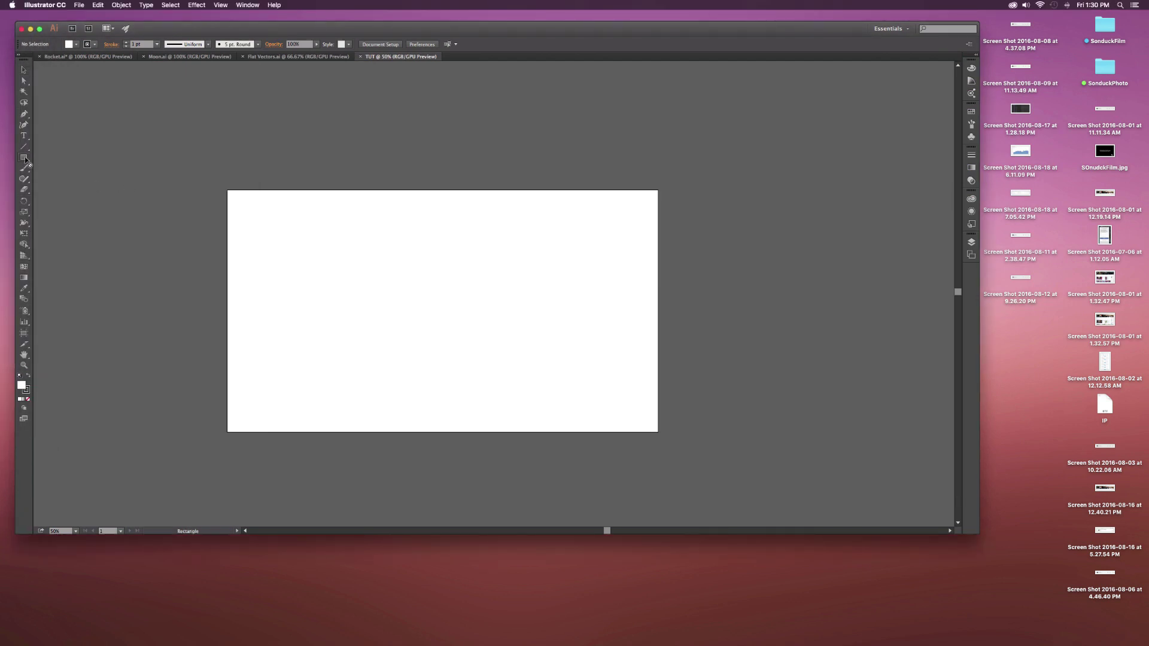
pyautogui.click(25, 158)
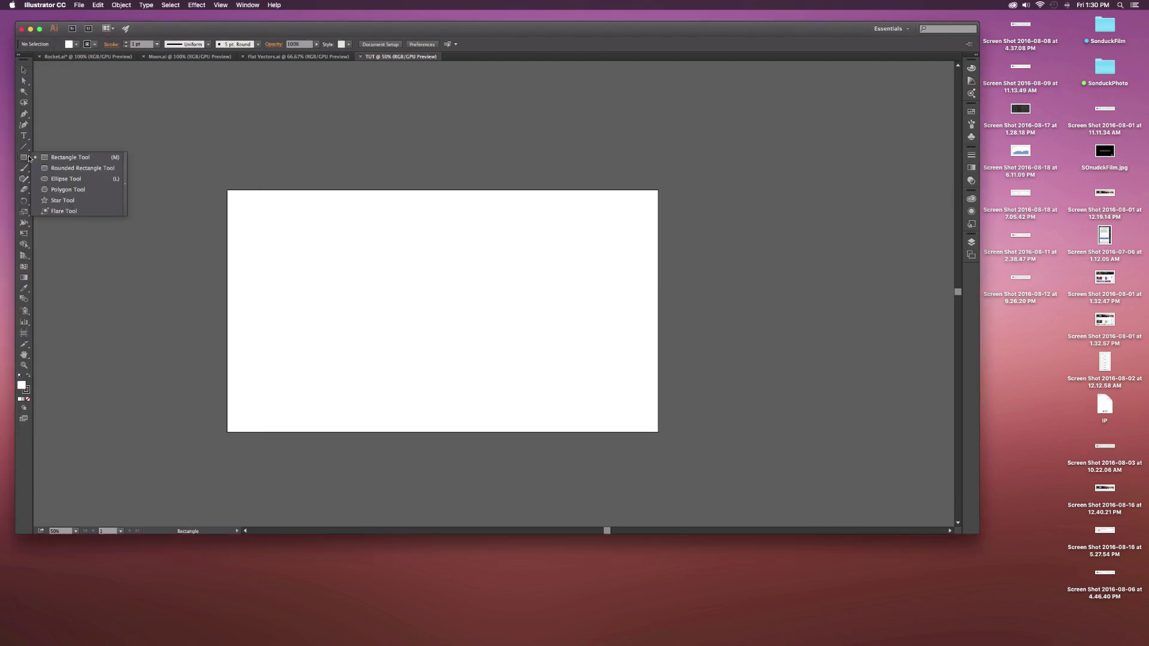
pyautogui.click(60, 170)
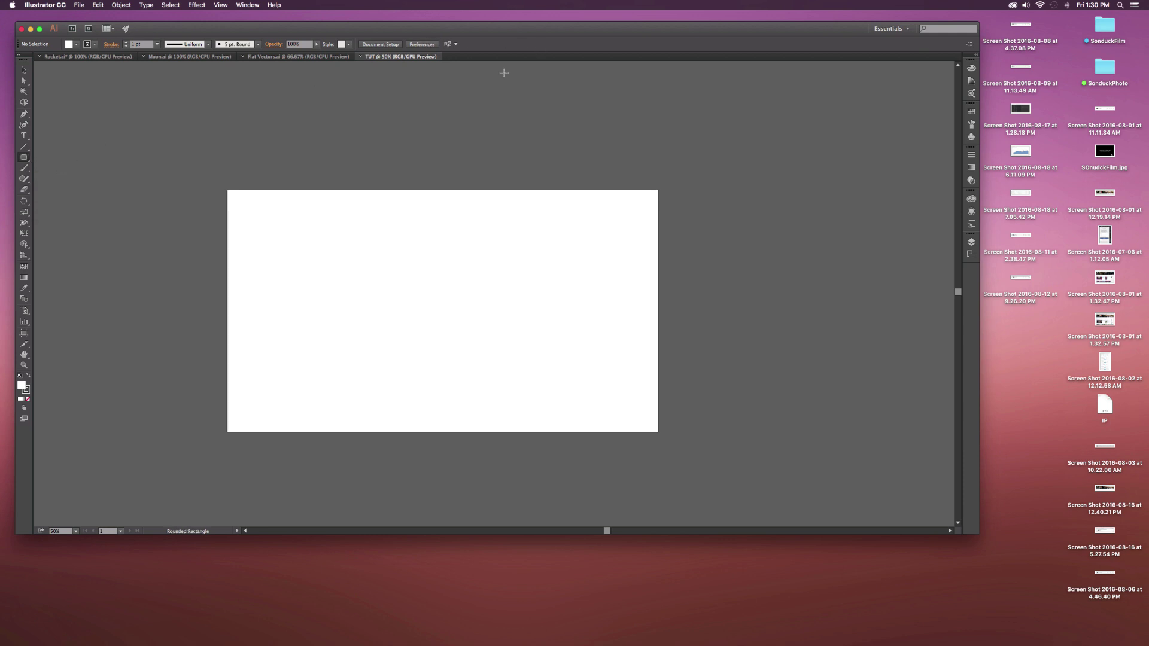
pyautogui.moveTo(348, 320); pyautogui.dragTo(533, 209)
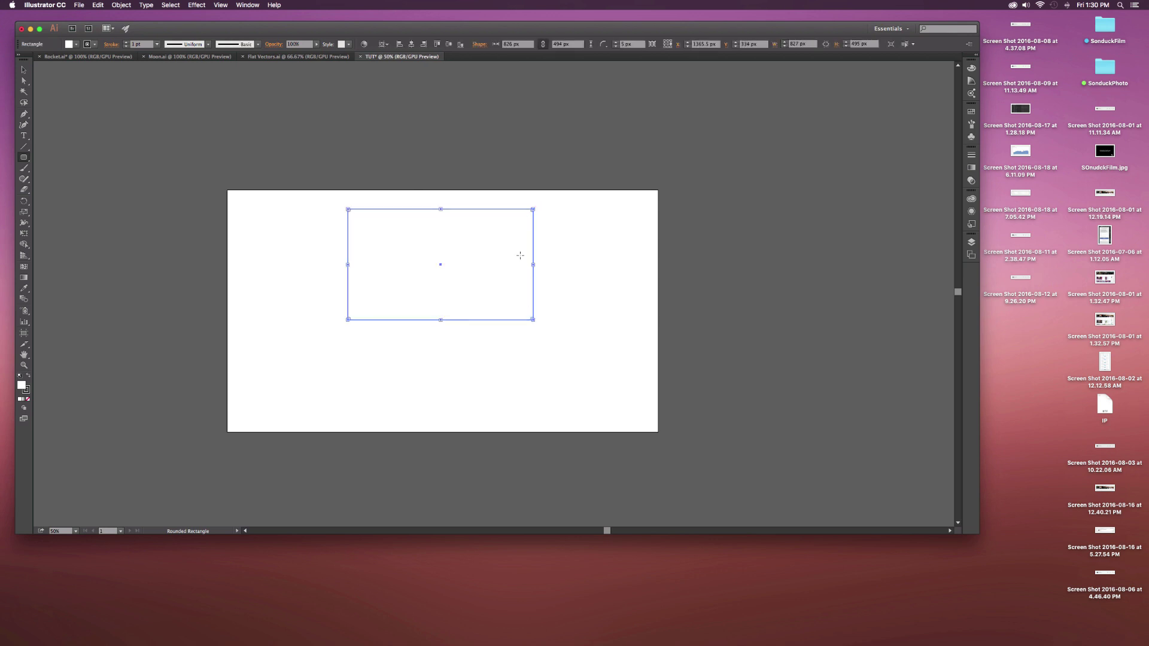
pyautogui.click(22, 70)
pyautogui.moveTo(445, 287); pyautogui.dragTo(449, 320)
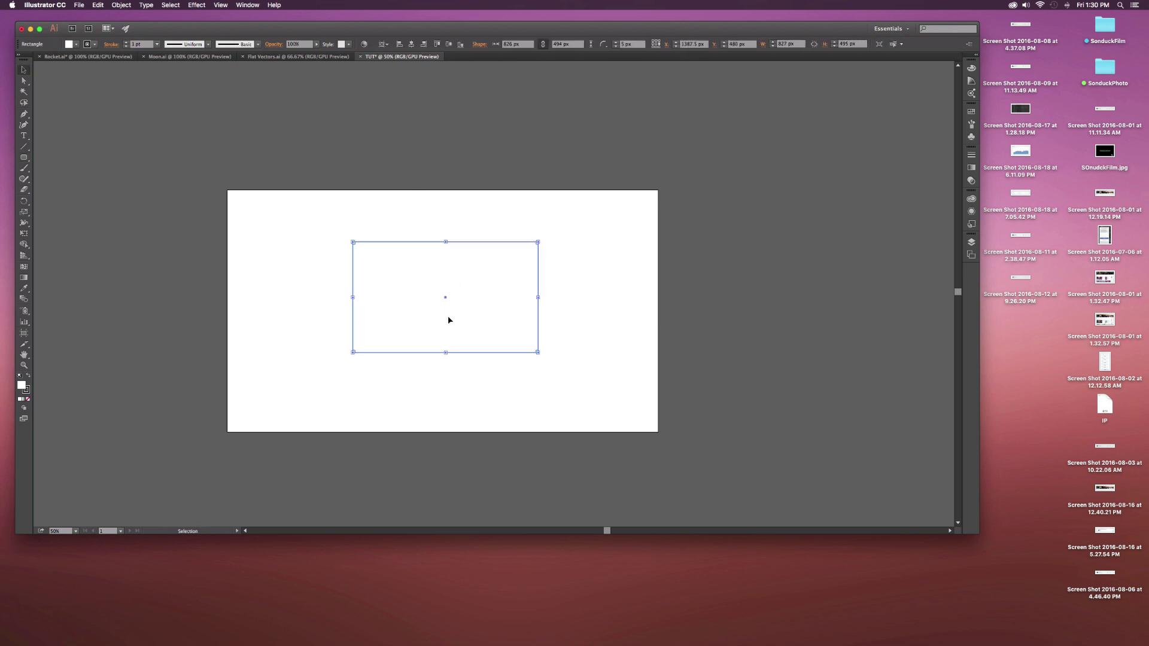
# Fill the rounded rectangle with a near-black swatch and remove its stroke.
pyautogui.click(77, 44)
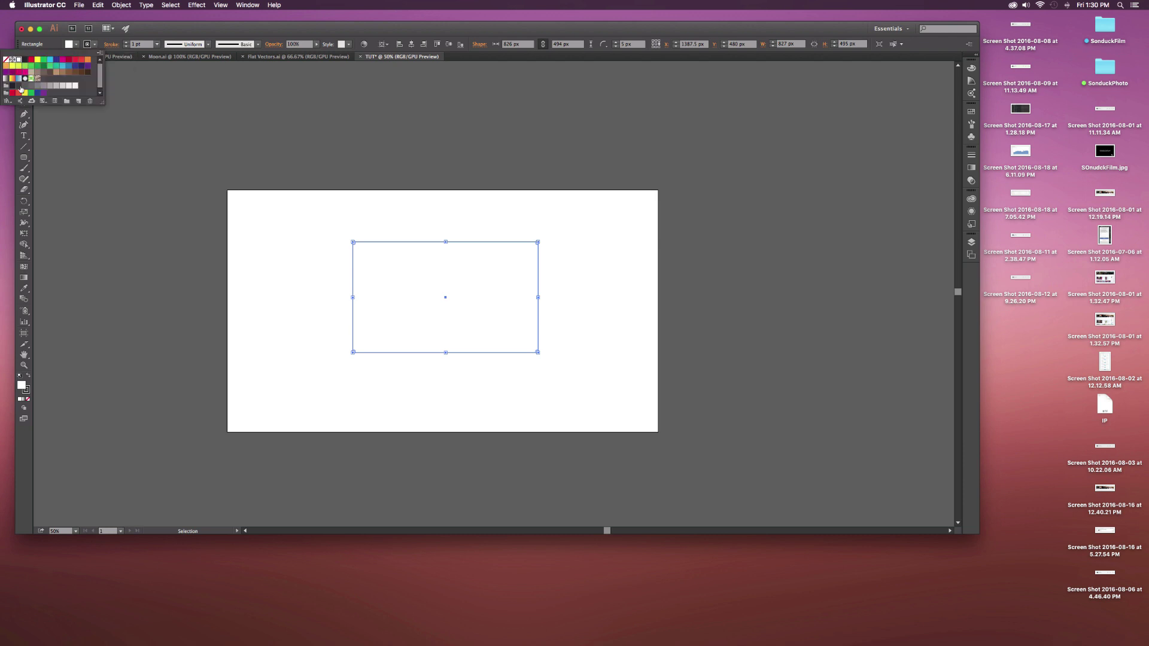
pyautogui.click(24, 60)
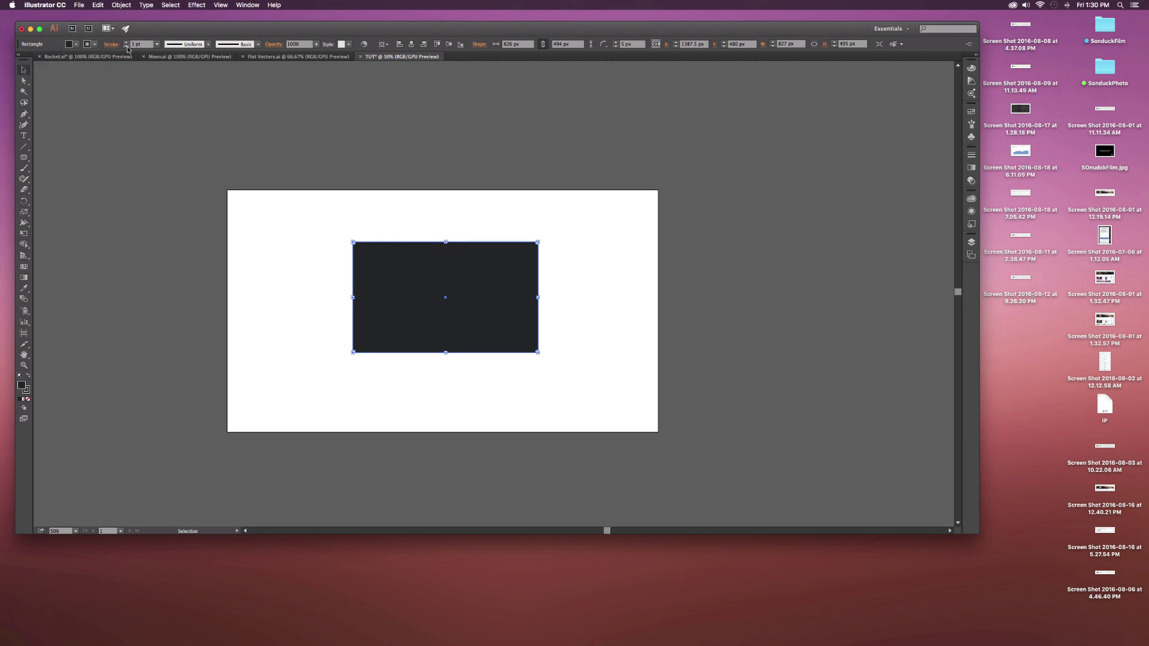
pyautogui.click(297, 231)
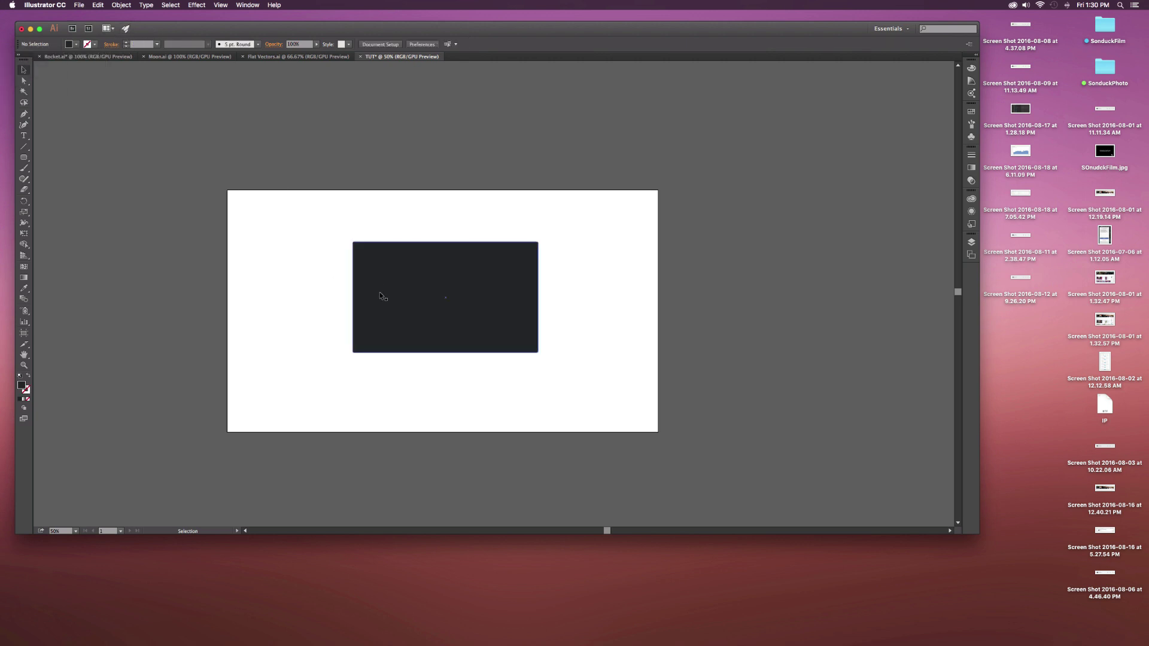
# Increase the dark rectangle's corner radius in several small increments to give it rounder corners.
pyautogui.scroll(1, 345, 328)
pyautogui.click(390, 285)
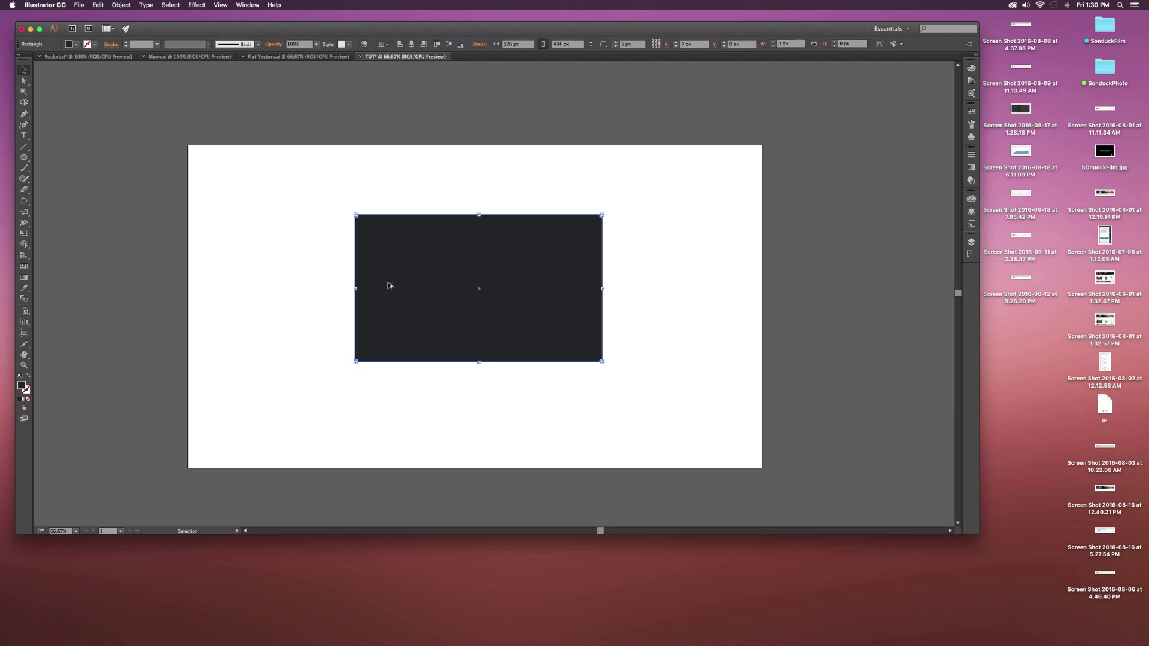
pyautogui.scroll(1, 389, 285)
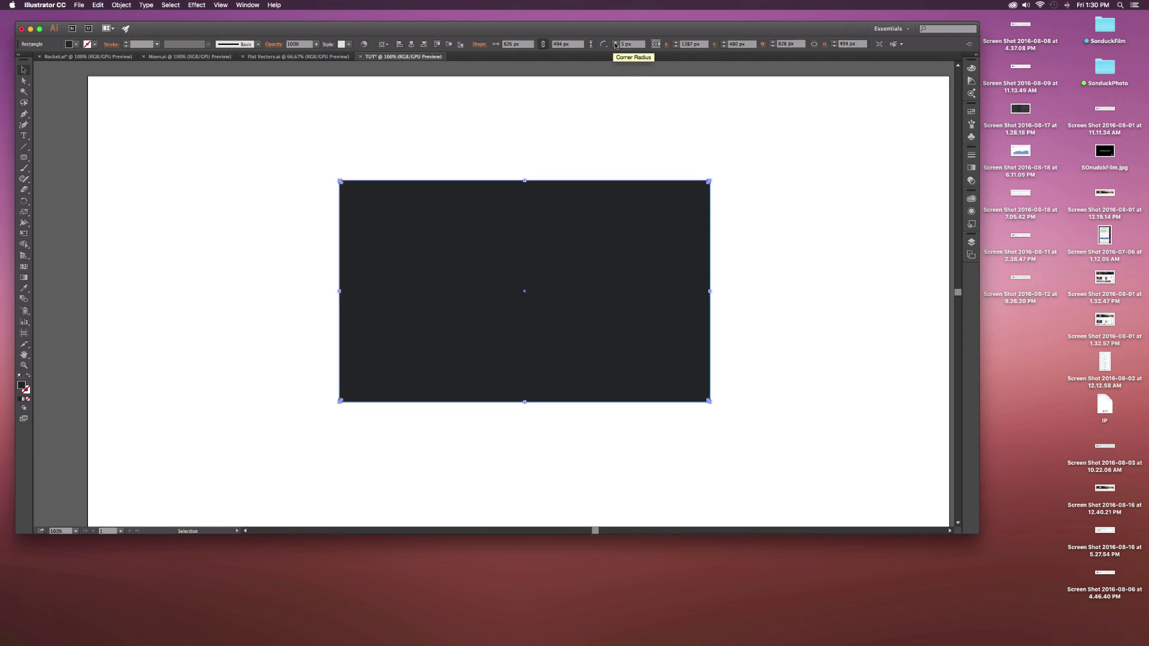
pyautogui.click(615, 43)
pyautogui.click(615, 43)
pyautogui.click(615, 43)
pyautogui.click(615, 43)
pyautogui.click(615, 43)
pyautogui.click(615, 43)
pyautogui.click(295, 207)
pyautogui.scroll(1, 342, 187)
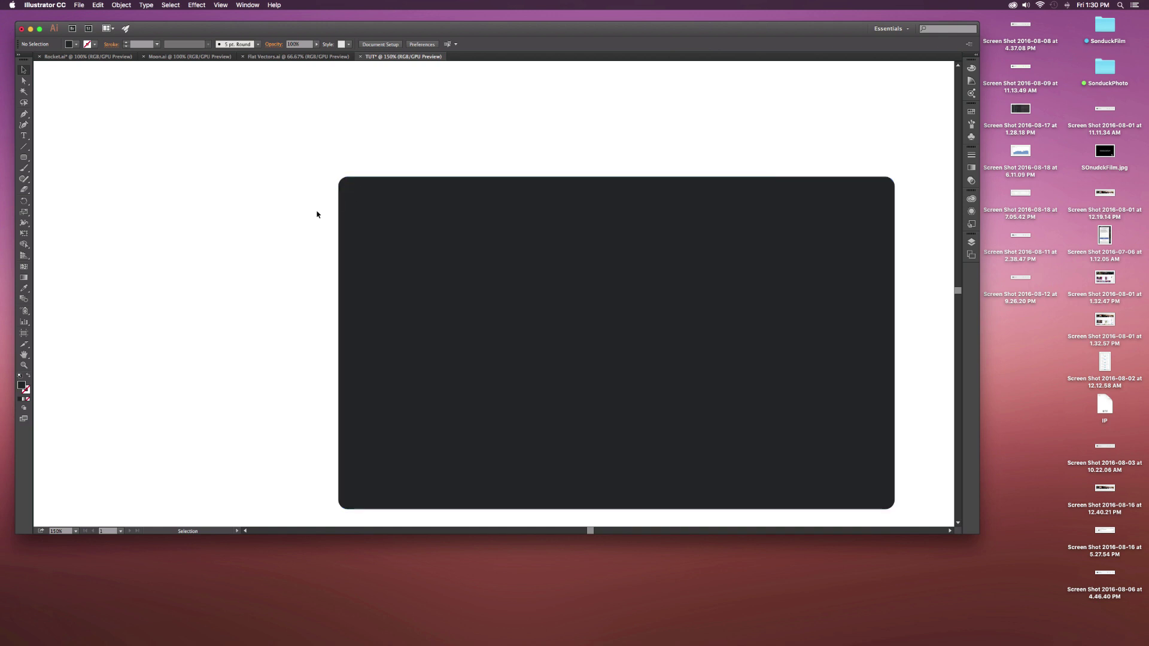
pyautogui.scroll(-2, 304, 237)
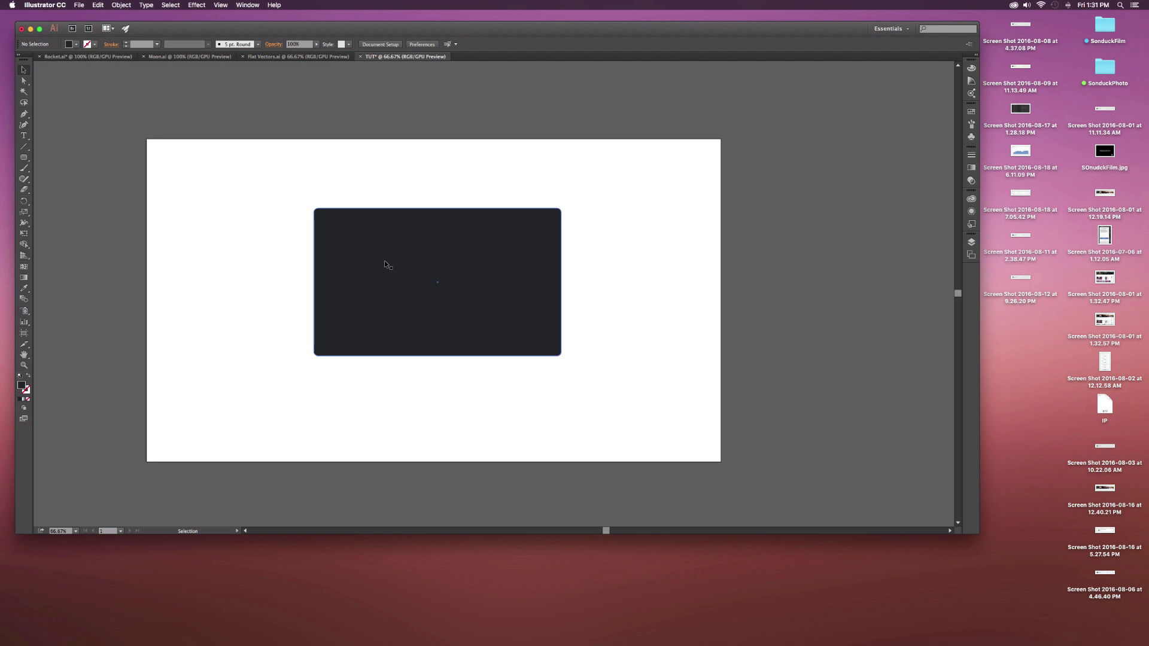
# Duplicate the dark rectangle in place and resize the copy to about 767 x 414 px, leaving a thicker border below it.
pyautogui.click(408, 281)
pyautogui.press('a')
pyautogui.press('v')
pyautogui.click(98, 5)
pyautogui.click(118, 81)
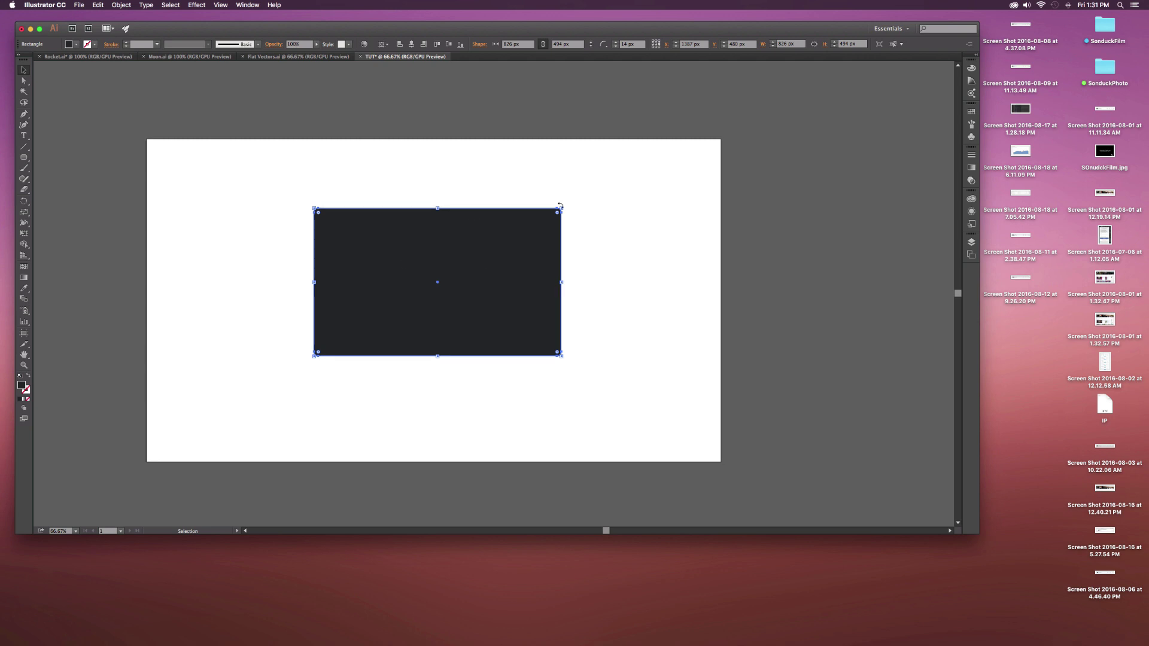
pyautogui.moveTo(563, 205); pyautogui.dragTo(541, 220)
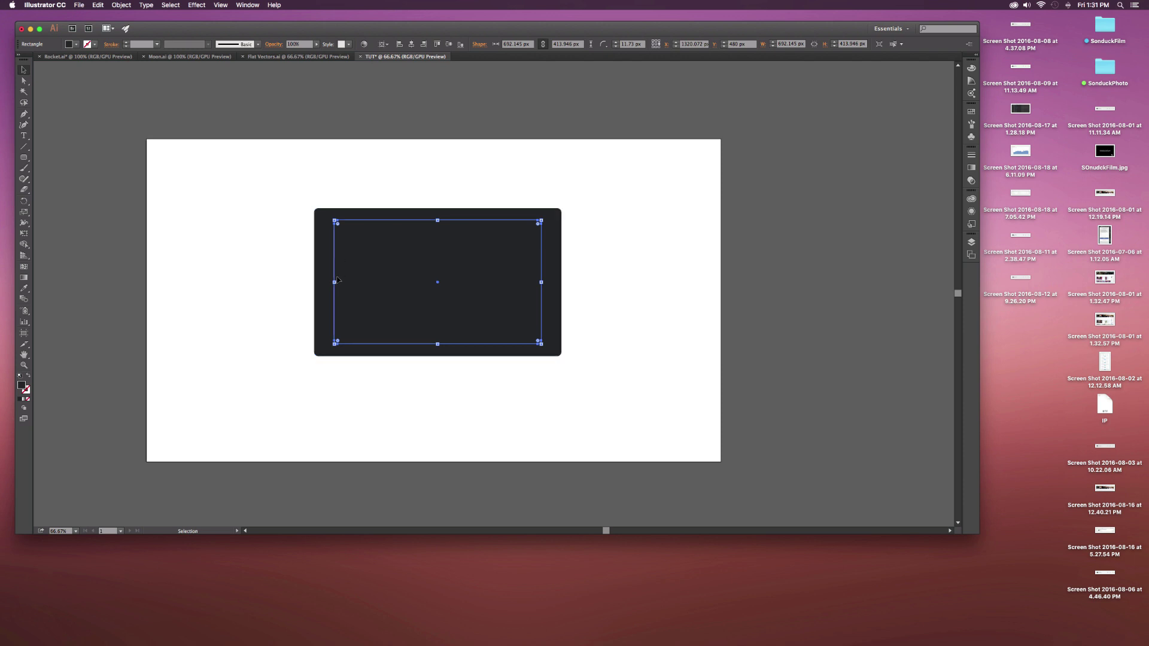
pyautogui.moveTo(334, 282); pyautogui.dragTo(327, 284)
pyautogui.moveTo(324, 284); pyautogui.dragTo(382, 268)
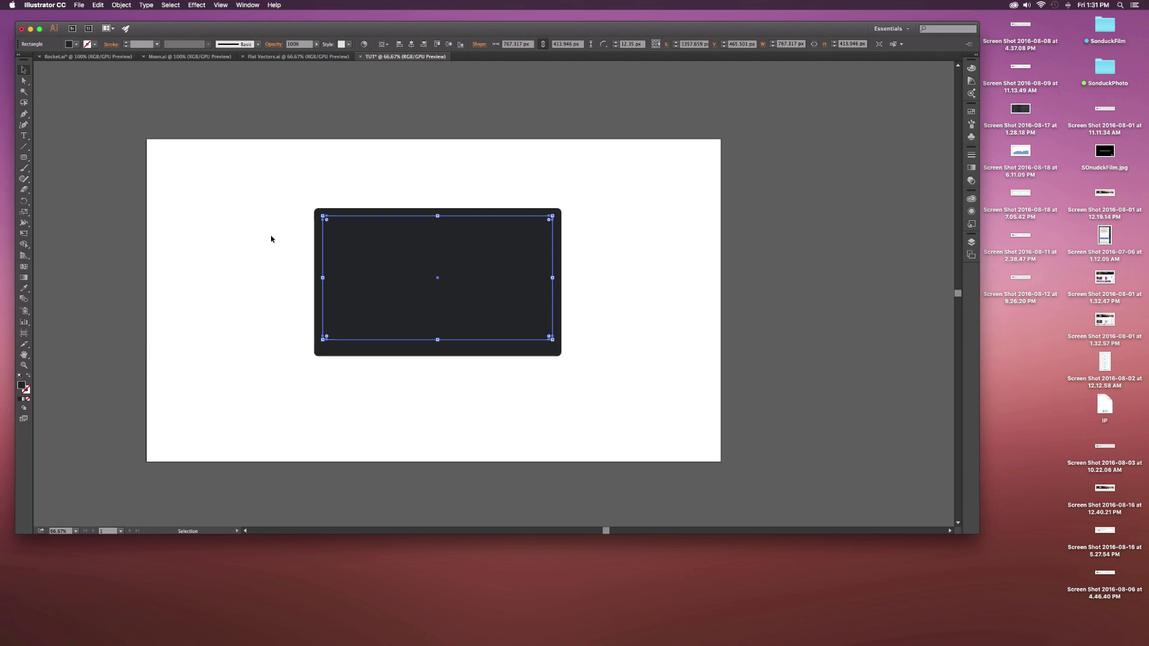
# Try to cut the inner rectangle out of the outer one with Pathfinder's Minus Front, and undo it.
pyautogui.click(271, 196)
pyautogui.moveTo(488, 316); pyautogui.dragTo(482, 313)
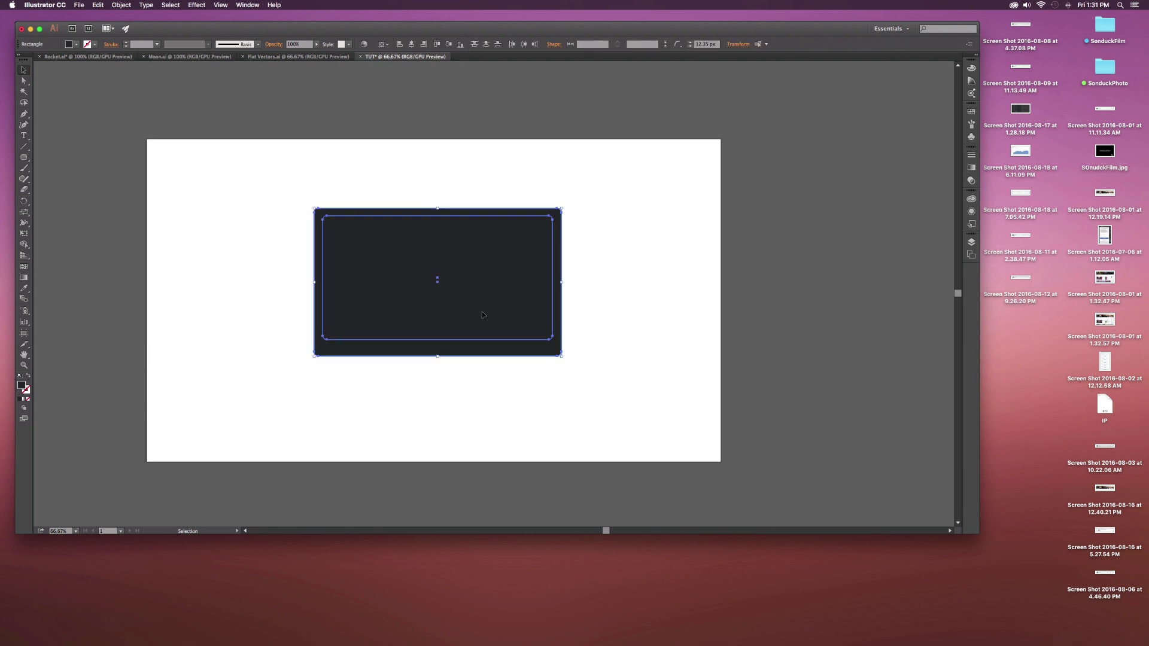
pyautogui.click(247, 5)
pyautogui.click(312, 295)
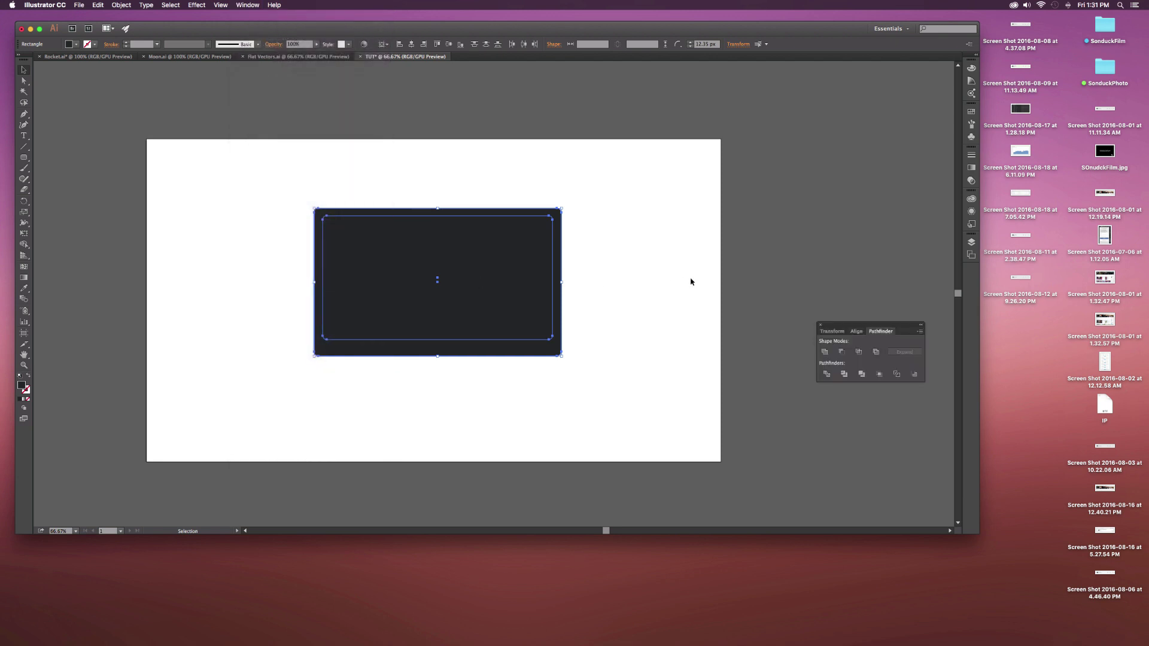
pyautogui.click(841, 351)
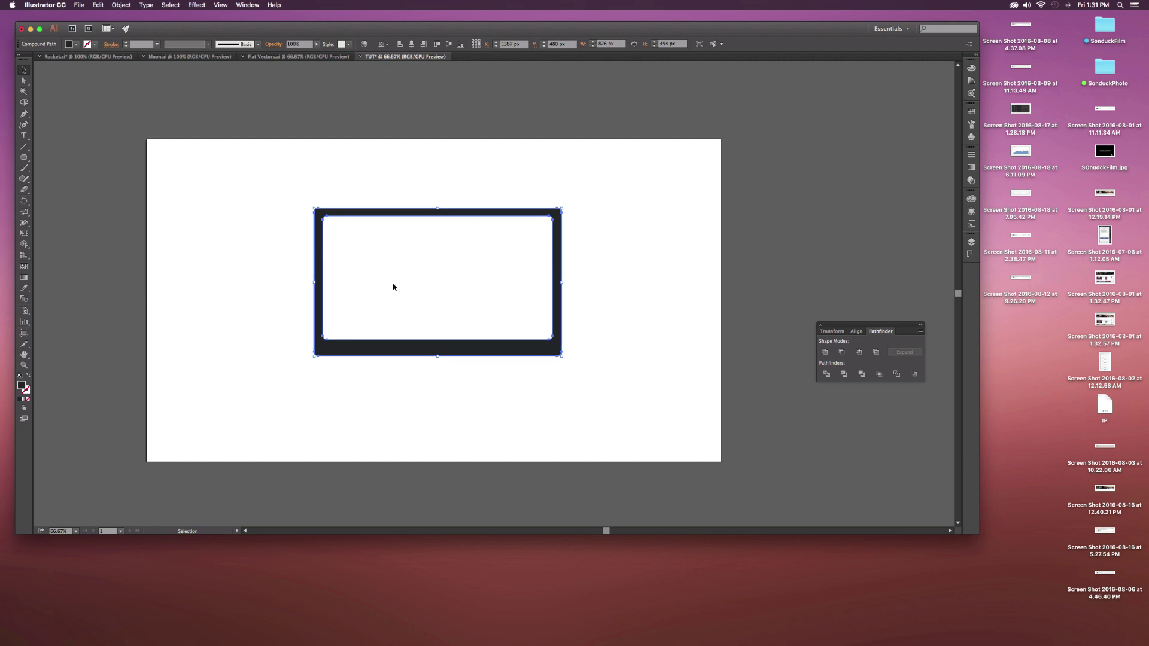
pyautogui.click(250, 264)
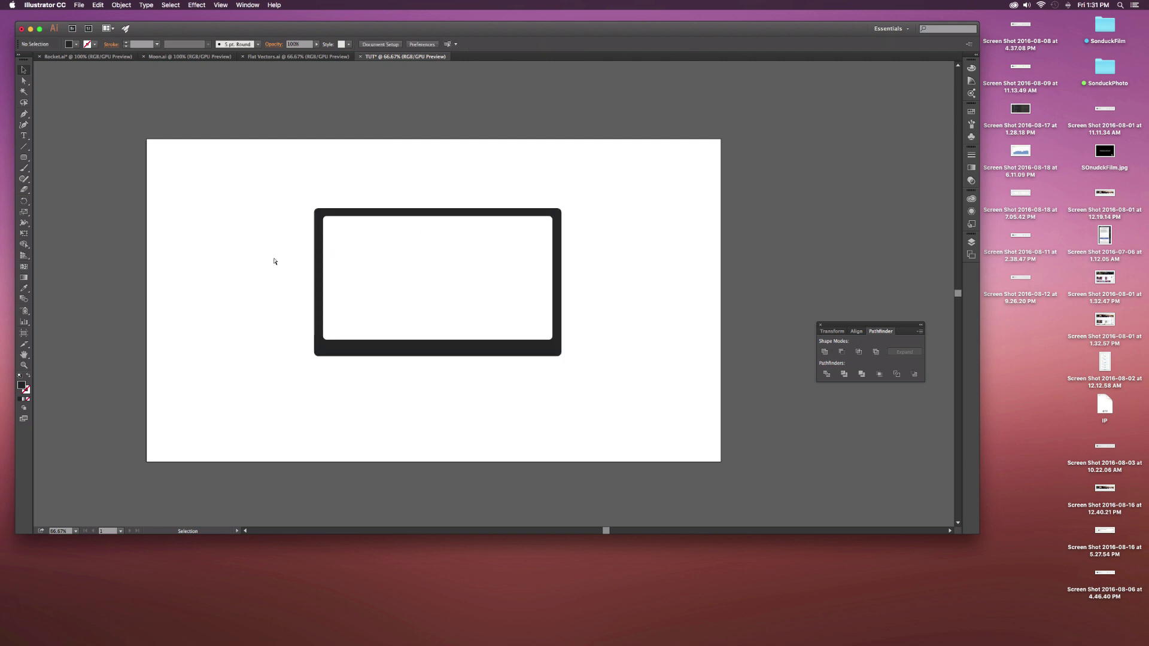
pyautogui.press('super+z')
# Apply a linear gradient to the inner rectangle and set its starting color stop to a light blue swatch.
pyautogui.click(261, 216)
pyautogui.click(374, 258)
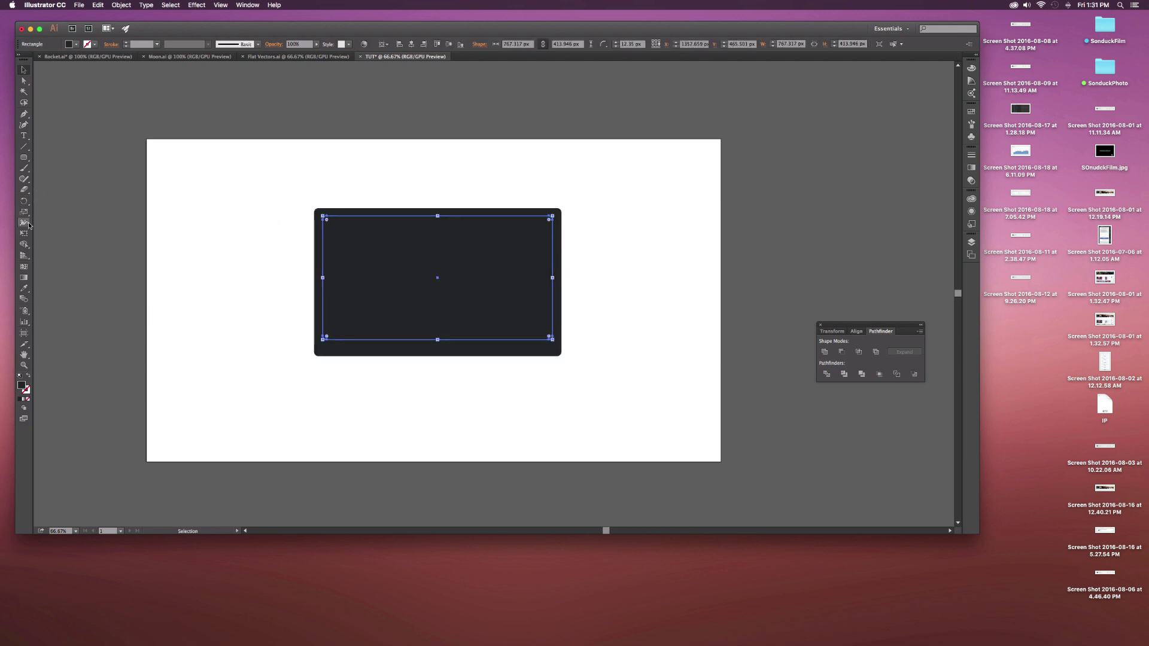
pyautogui.click(24, 278)
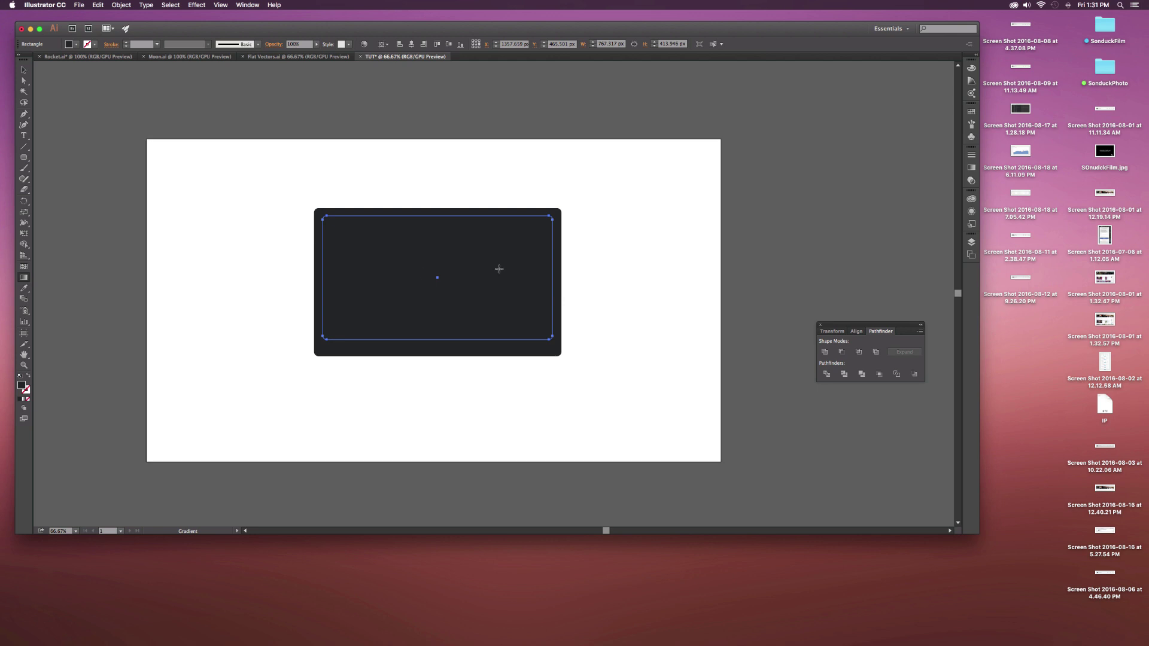
pyautogui.click(444, 262)
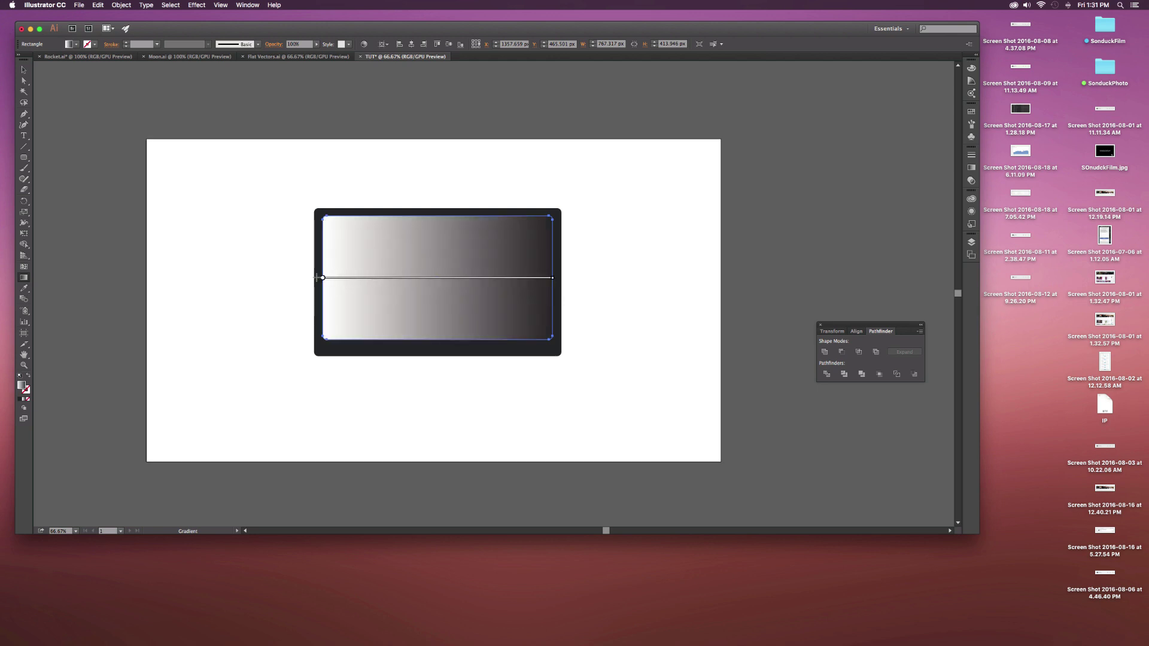
pyautogui.click(971, 170)
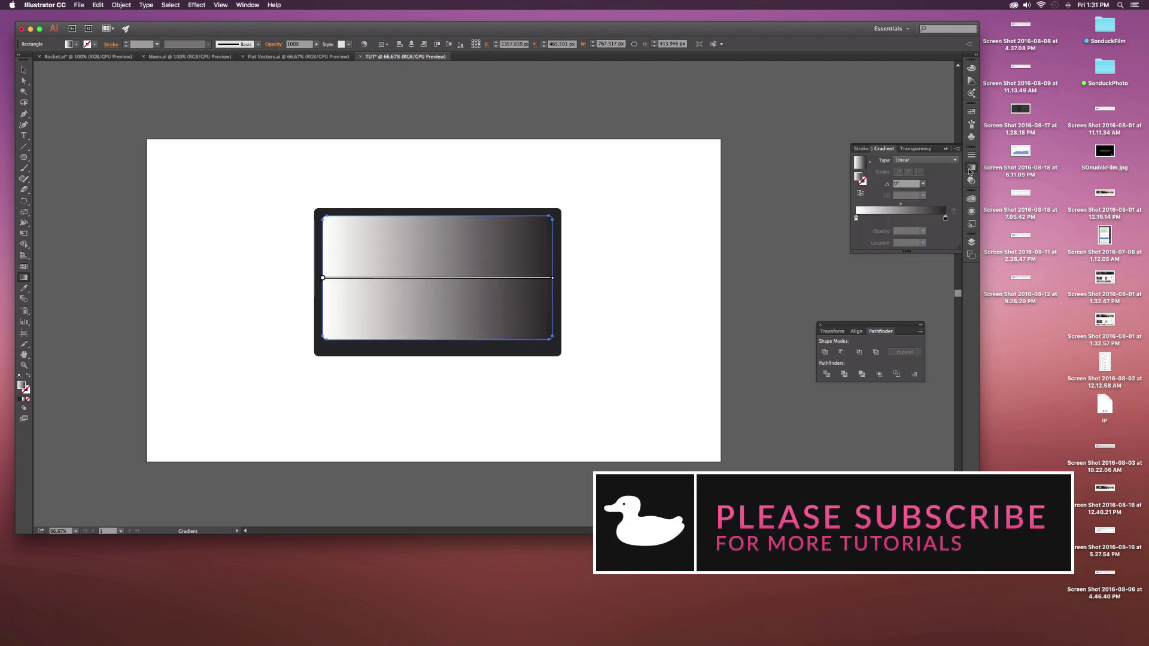
pyautogui.doubleClick(856, 218)
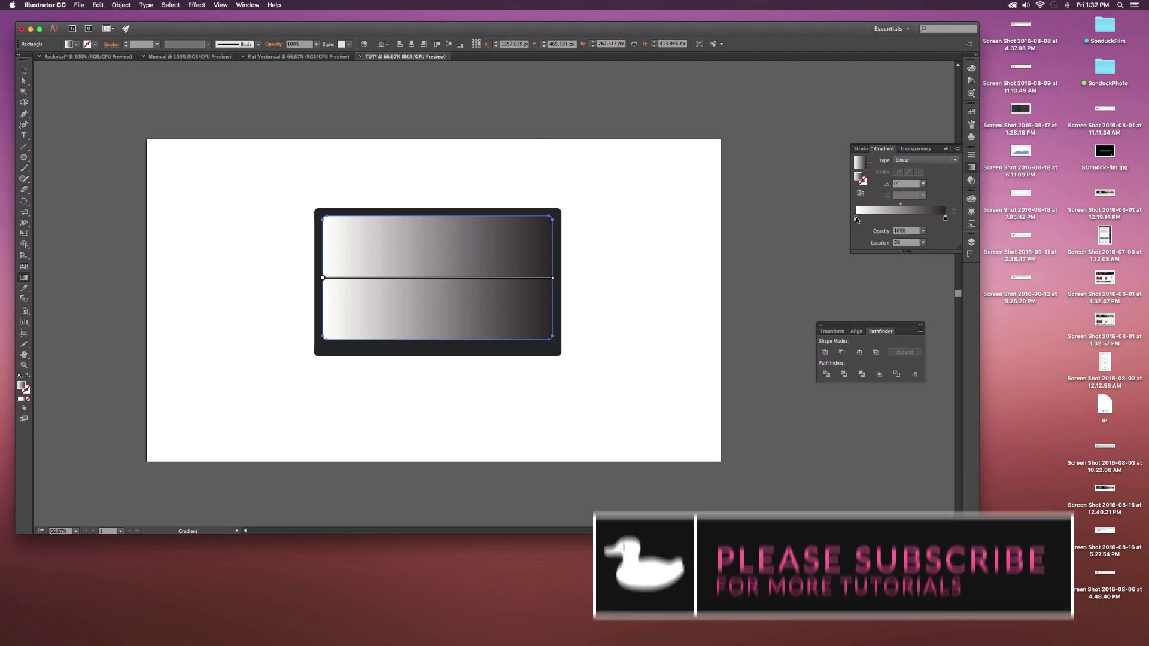
pyautogui.click(878, 253)
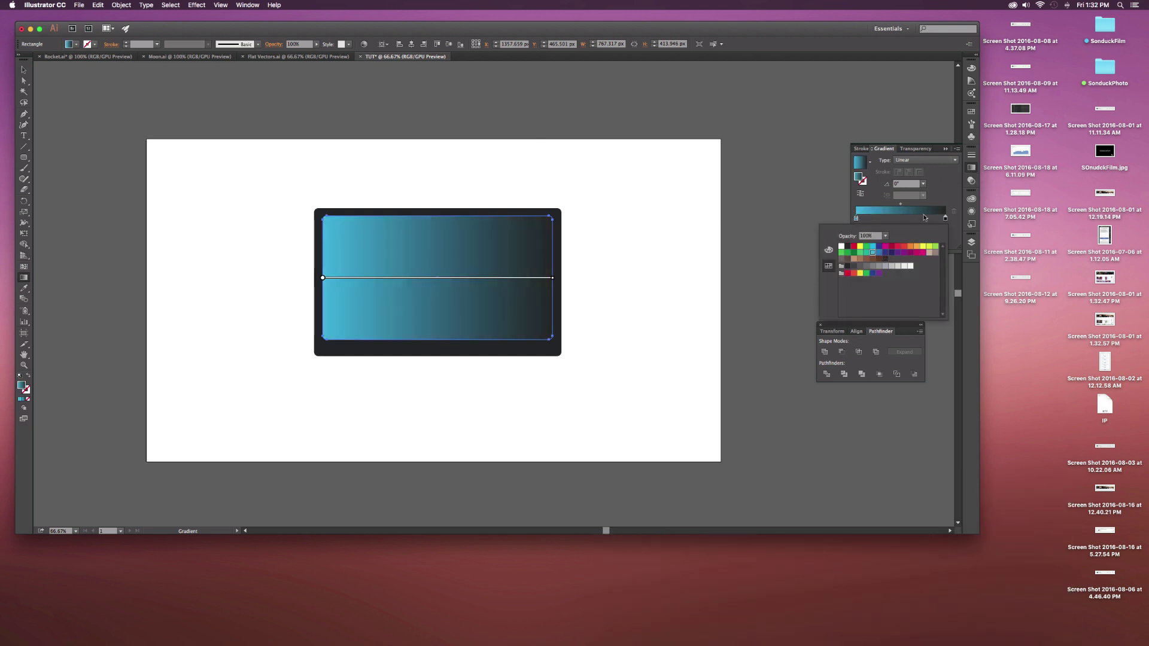
# Set the gradient's ending color stop to the CMYK Cyan swatch after trying neighboring blues.
pyautogui.click(945, 203)
pyautogui.doubleClick(945, 218)
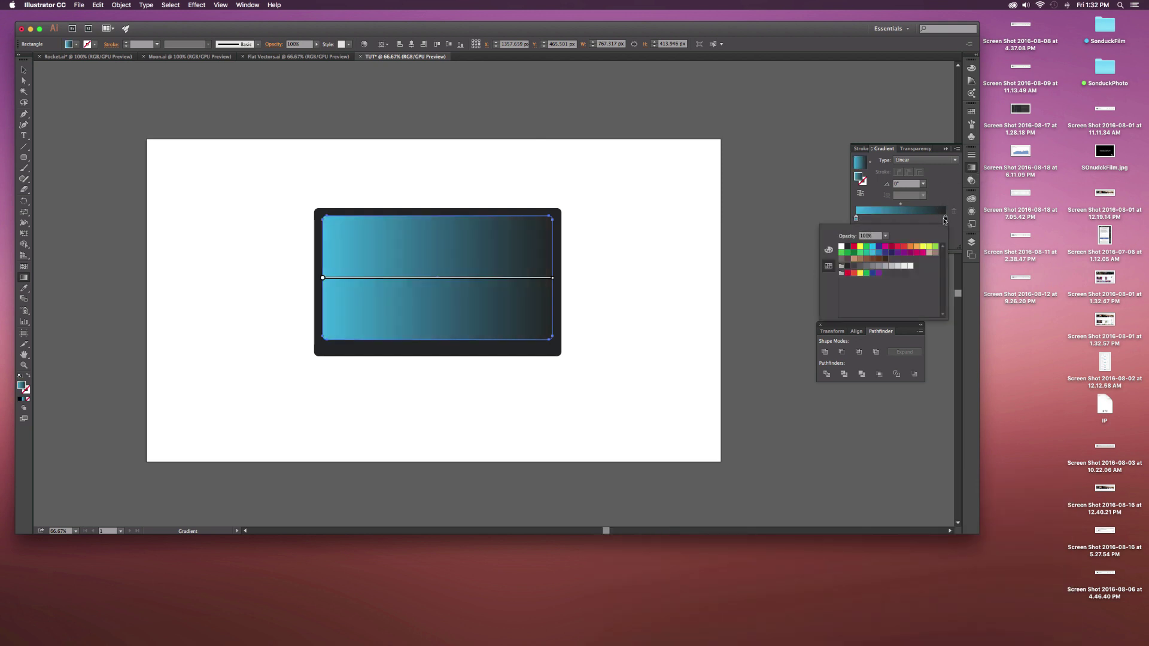
pyautogui.click(885, 252)
pyautogui.click(880, 253)
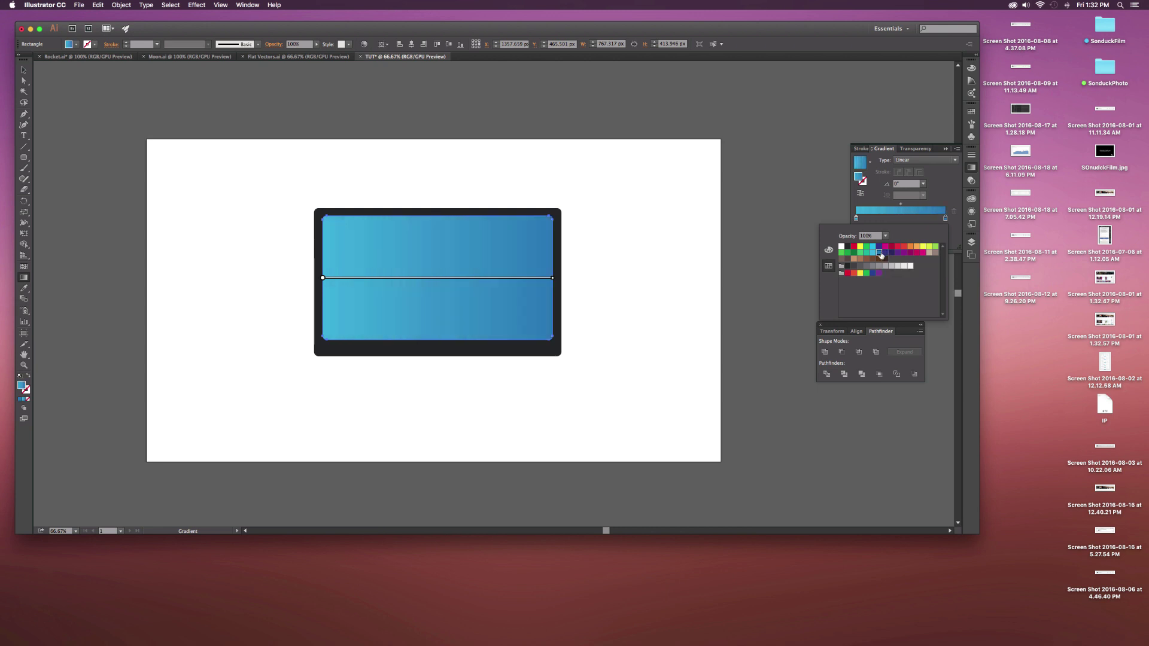
pyautogui.click(873, 247)
pyautogui.click(879, 247)
pyautogui.click(872, 247)
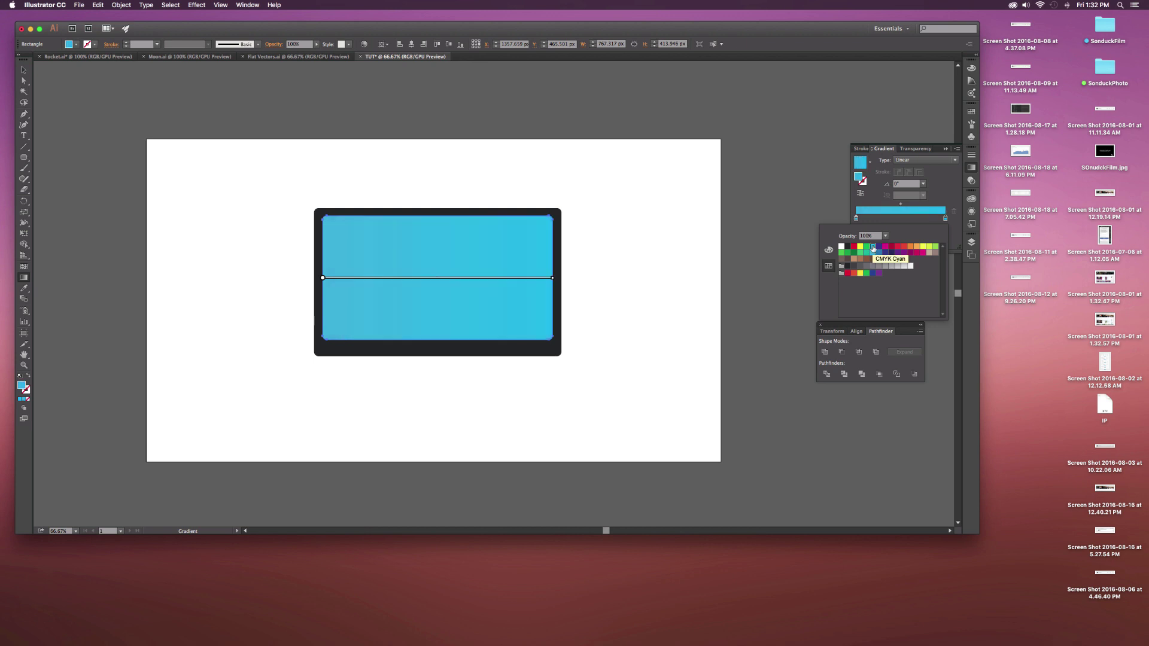
# Set the screen gradient's angle to 45°.
pyautogui.click(907, 183)
pyautogui.click(888, 184)
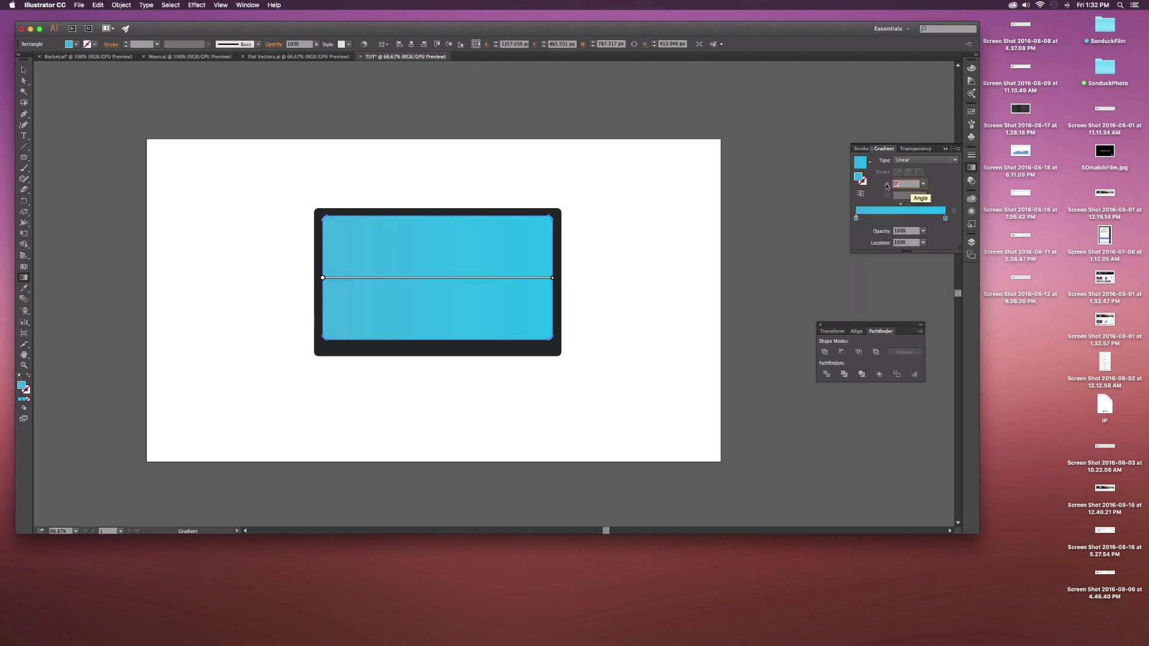
pyautogui.write('45')
pyautogui.press('Return')
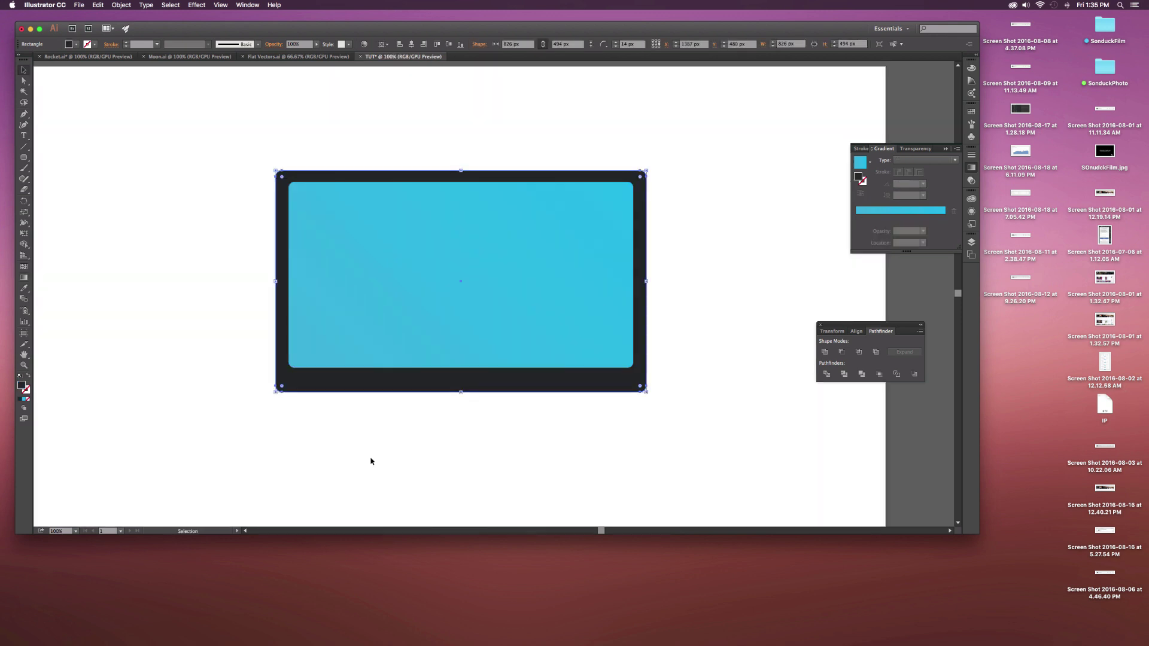
# Shorten the dark outer rectangle from its bottom edge to a height of about 469 px.
pyautogui.click(461, 392)
pyautogui.moveTo(461, 392); pyautogui.dragTo(459, 381)
pyautogui.click(458, 401)
pyautogui.click(462, 378)
pyautogui.click(464, 386)
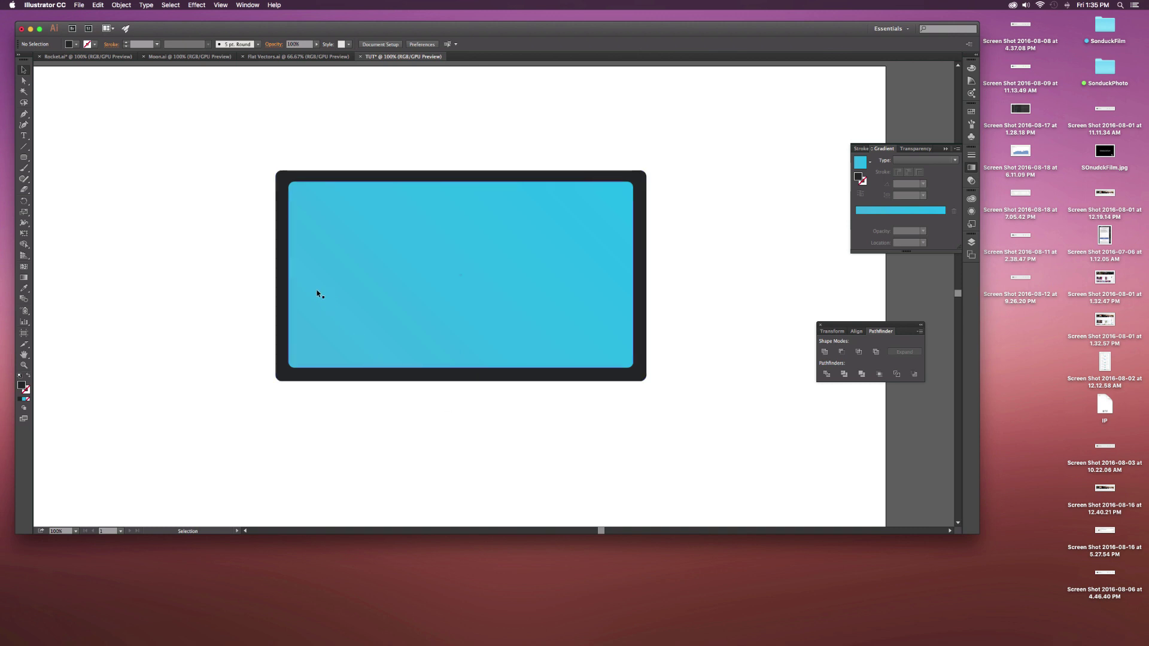
# Center the blue screen and dark frame on each other horizontally and vertically, and move both slightly up on the artboard.
pyautogui.moveTo(189, 123); pyautogui.dragTo(666, 345)
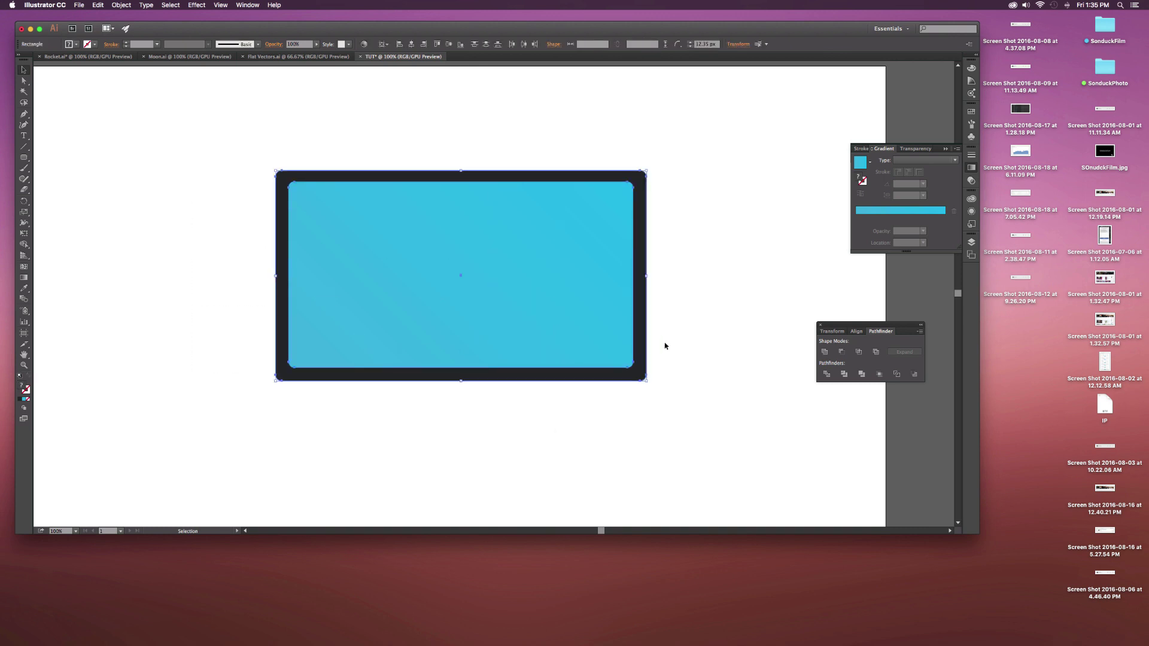
pyautogui.click(856, 331)
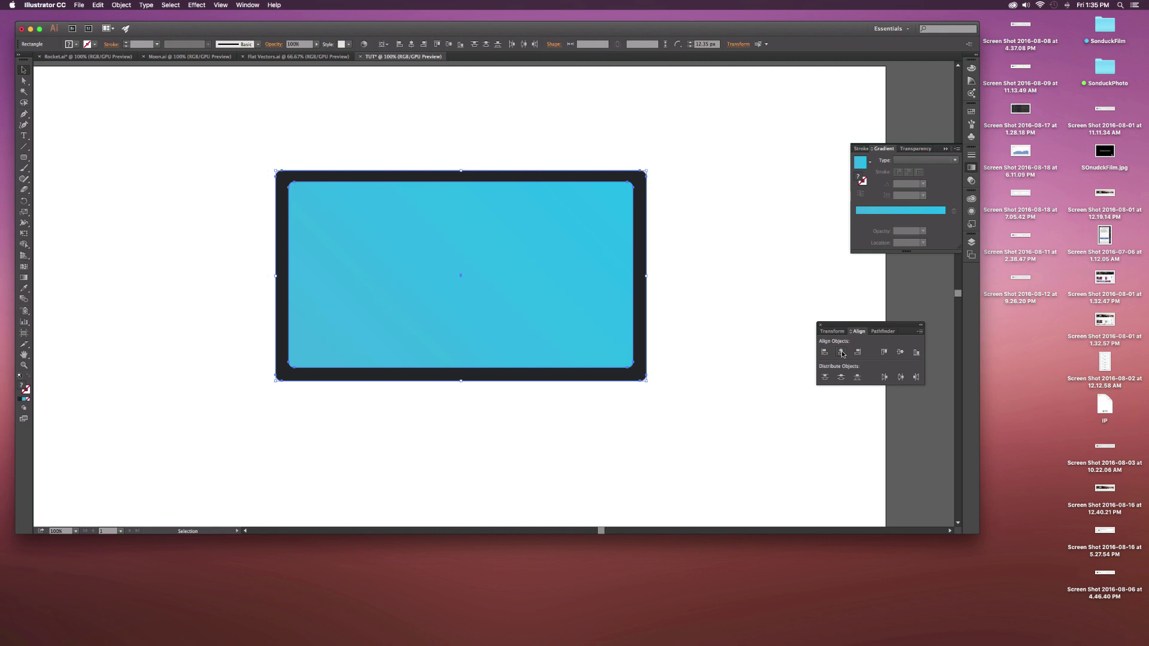
pyautogui.click(842, 354)
pyautogui.click(900, 352)
pyautogui.click(212, 453)
pyautogui.moveTo(212, 453); pyautogui.dragTo(776, 185)
pyautogui.moveTo(522, 286); pyautogui.dragTo(525, 235)
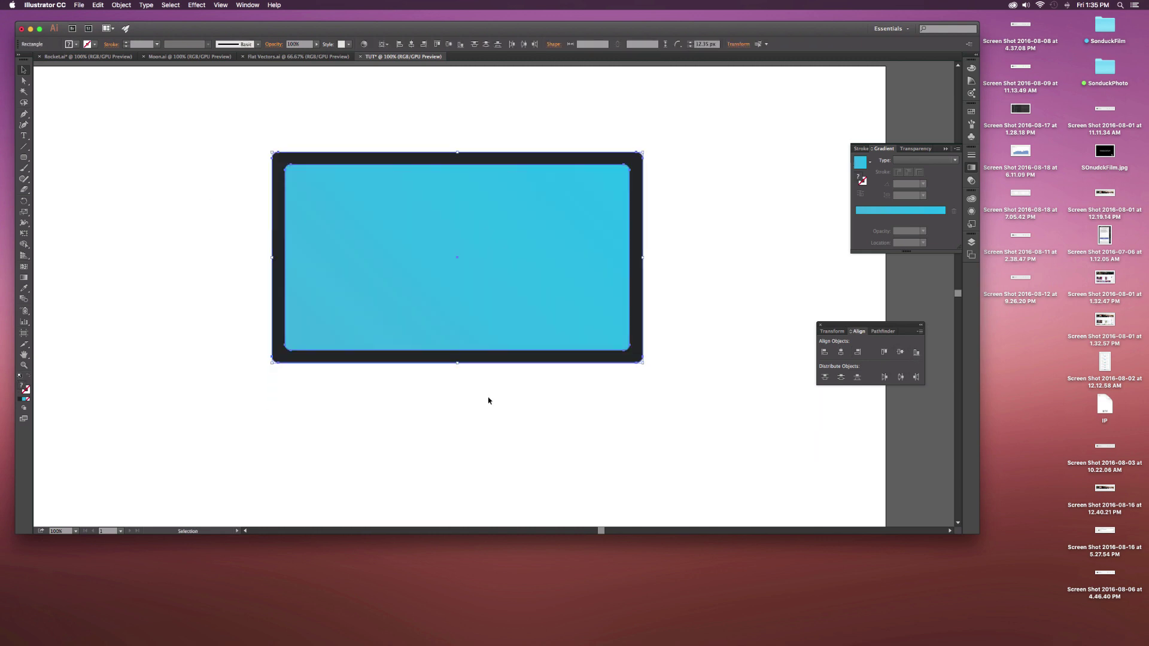
pyautogui.click(489, 400)
# Draw a rounded rectangle about 826 x 131 px over the frame's bottom edge and fill it with a light gray swatch.
pyautogui.moveTo(24, 158); pyautogui.dragTo(59, 169)
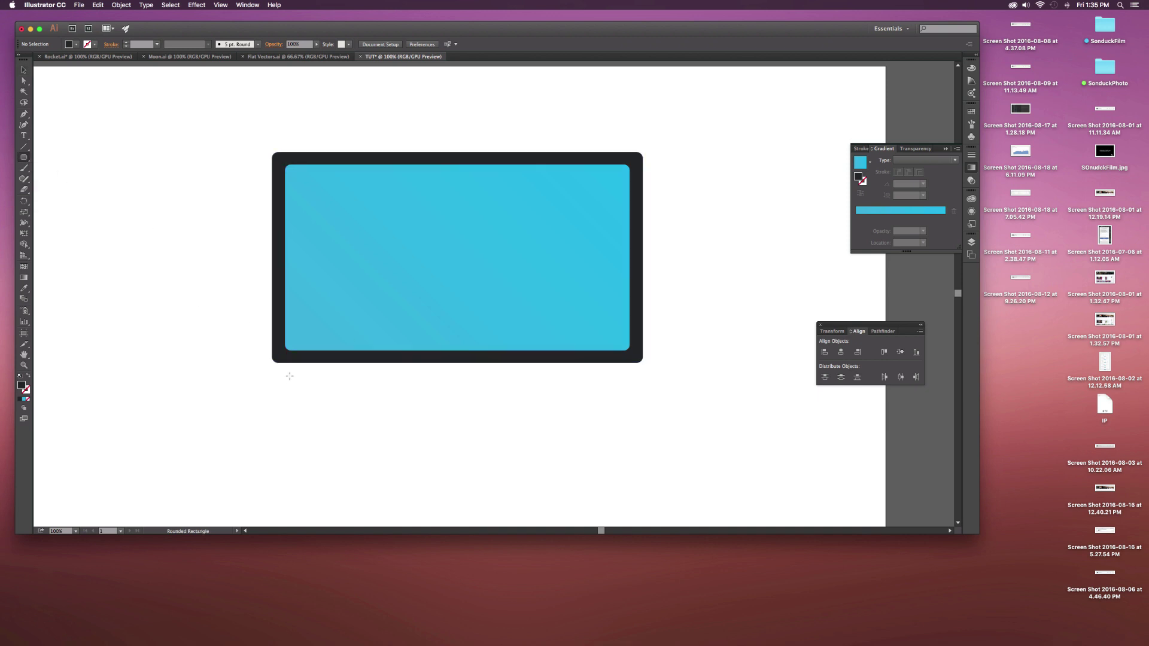
pyautogui.moveTo(272, 351); pyautogui.dragTo(643, 410)
pyautogui.click(76, 43)
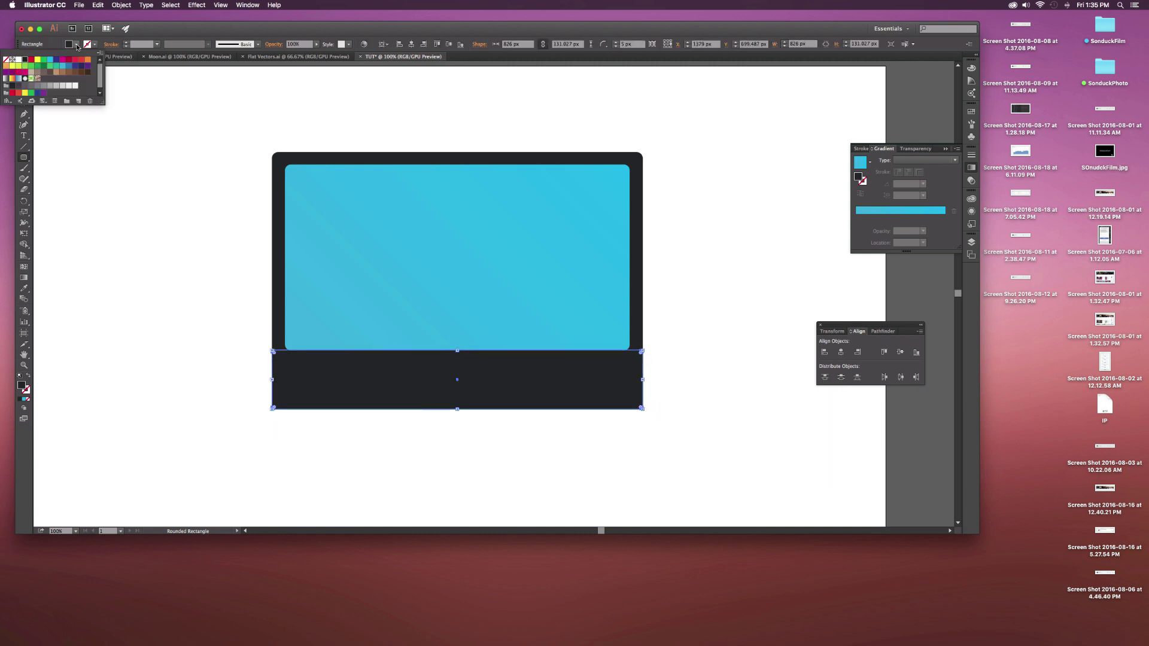
pyautogui.click(57, 85)
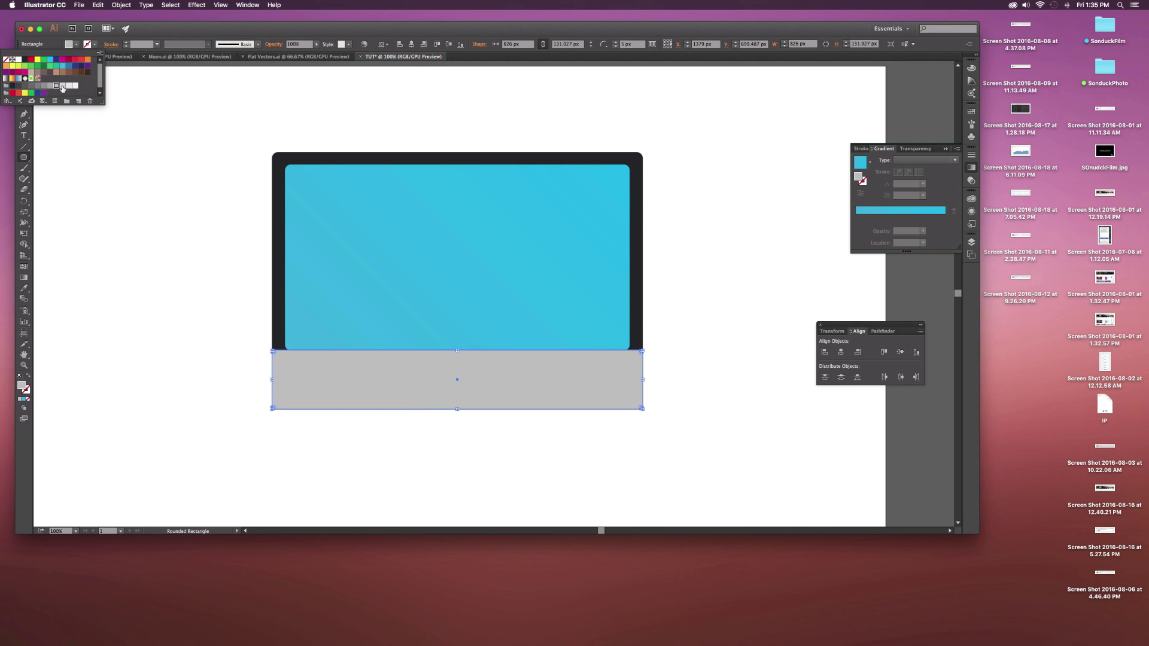
pyautogui.click(63, 86)
pyautogui.click(202, 34)
pyautogui.click(24, 70)
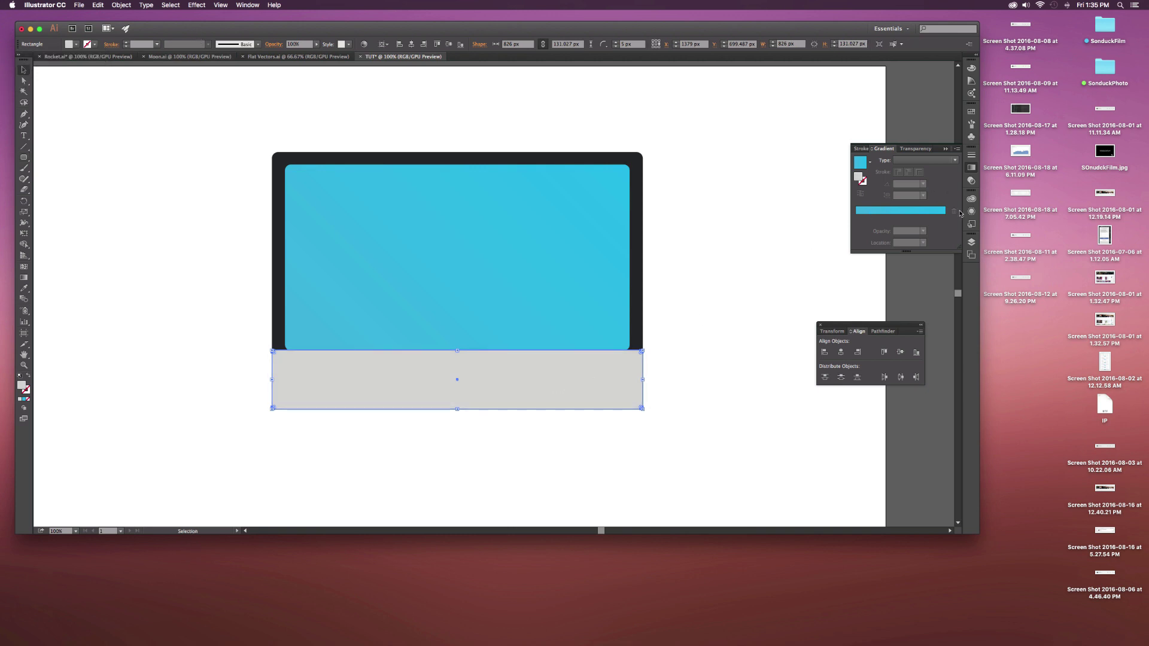
# Move the light gray rectangle to the bottom of Layer 1's stacking order, behind the dark frame.
pyautogui.click(971, 242)
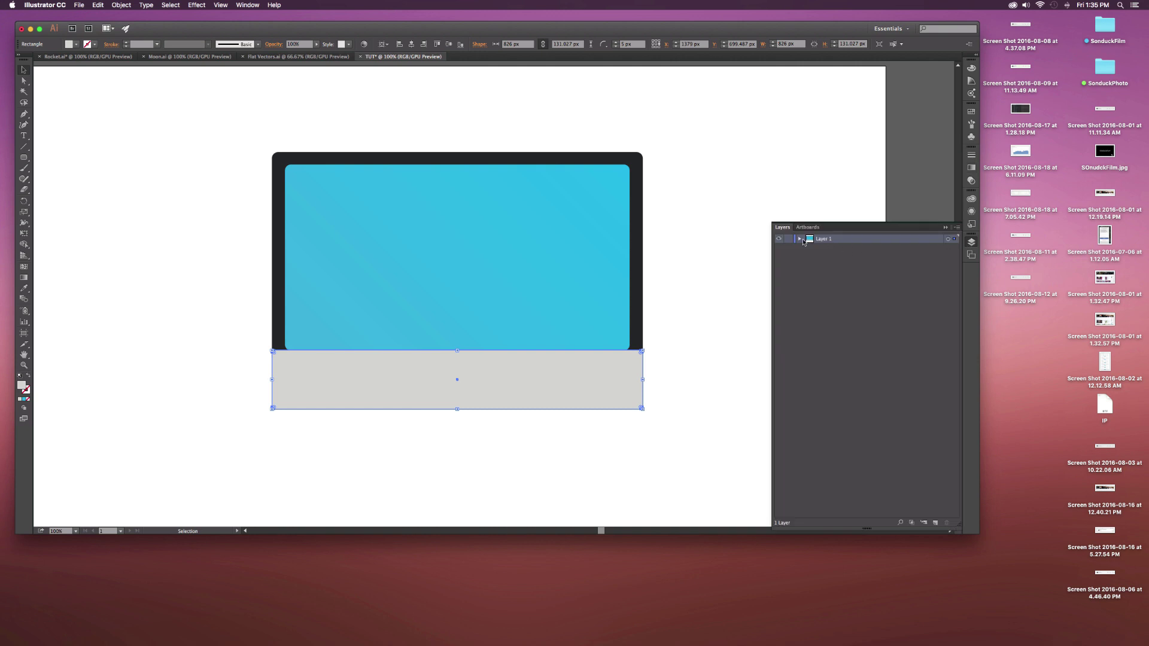
pyautogui.click(800, 239)
pyautogui.moveTo(830, 251); pyautogui.dragTo(831, 271)
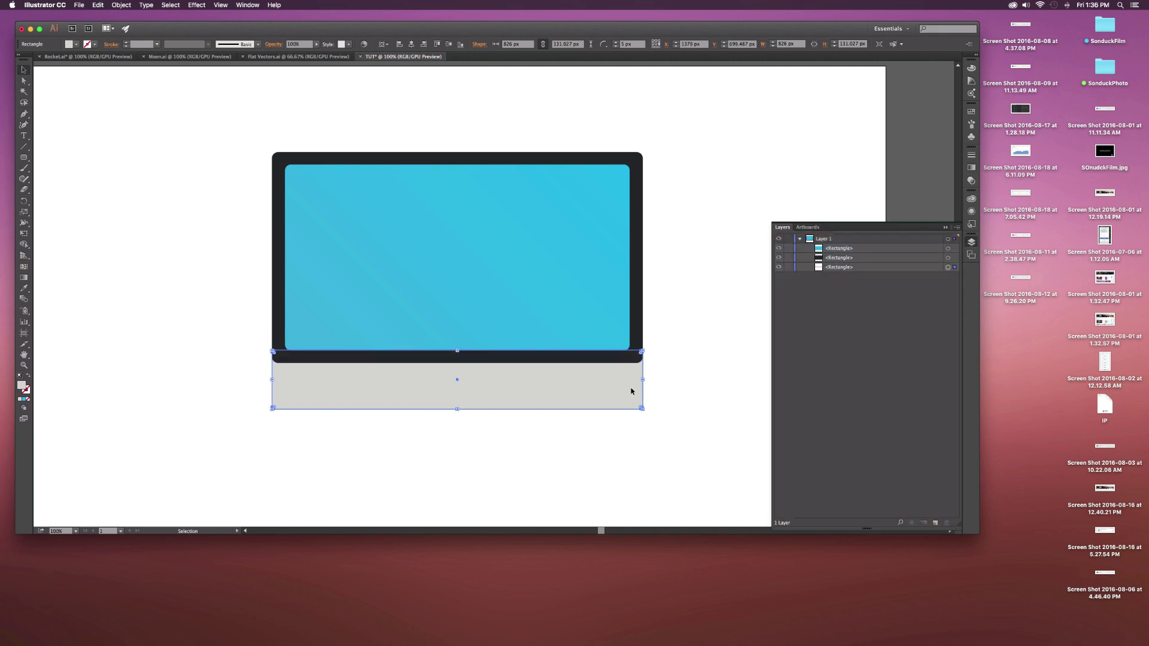
pyautogui.click(372, 463)
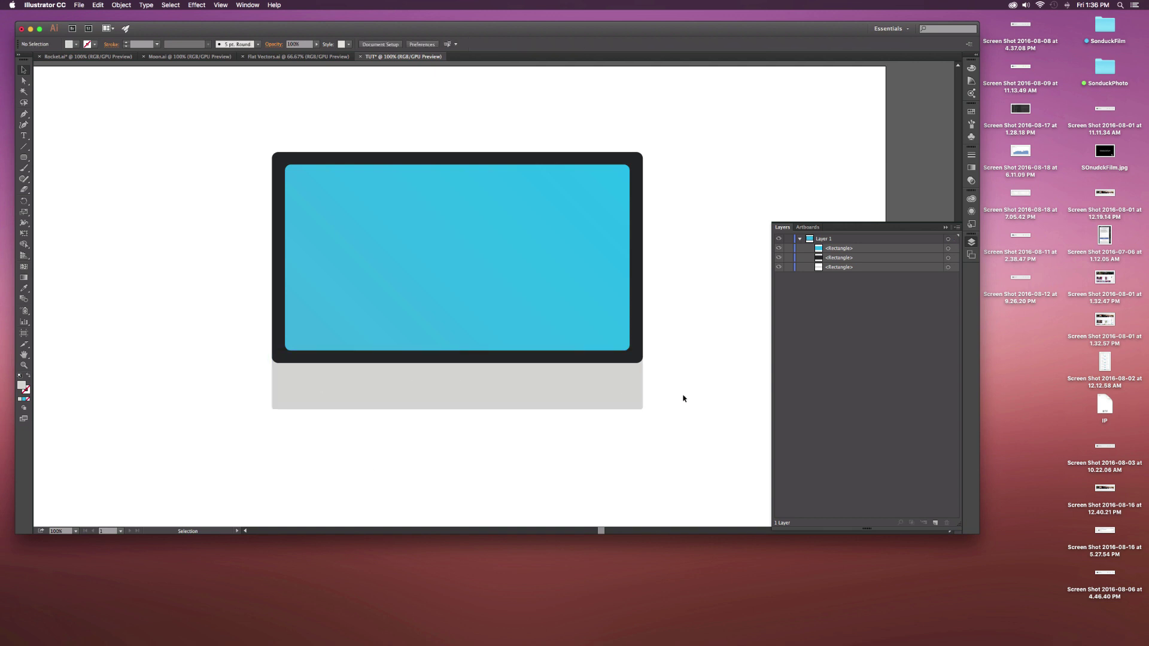
# Square off the dark frame's two bottom corners so they meet the gray chin flush.
pyautogui.scroll(1, 298, 429)
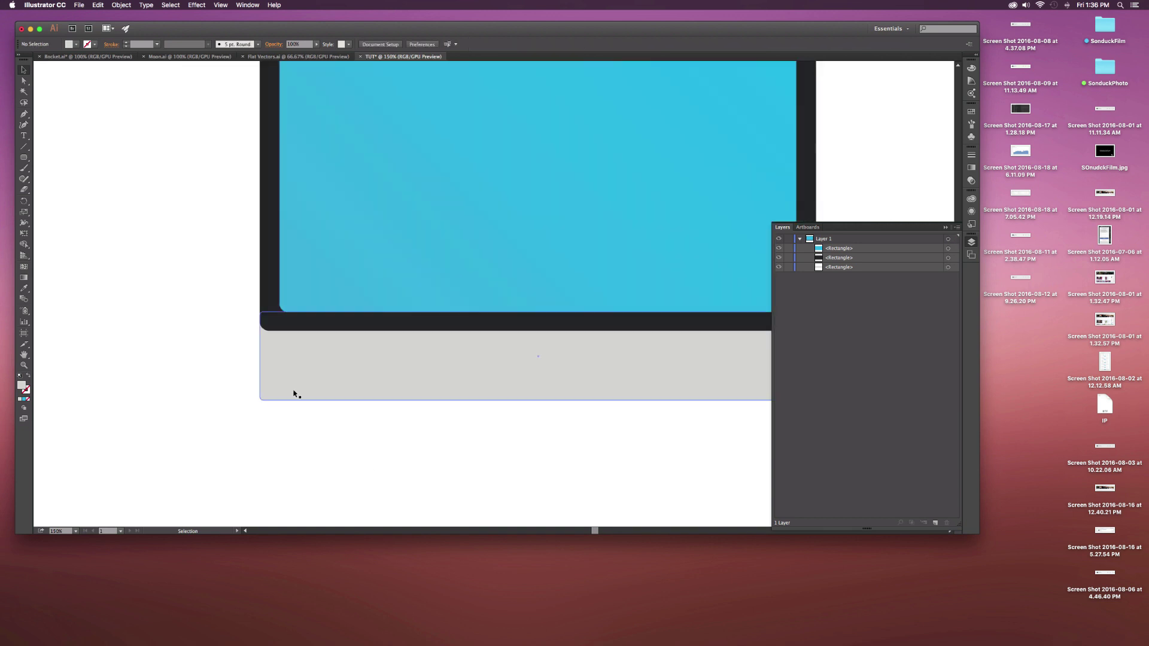
pyautogui.click(287, 323)
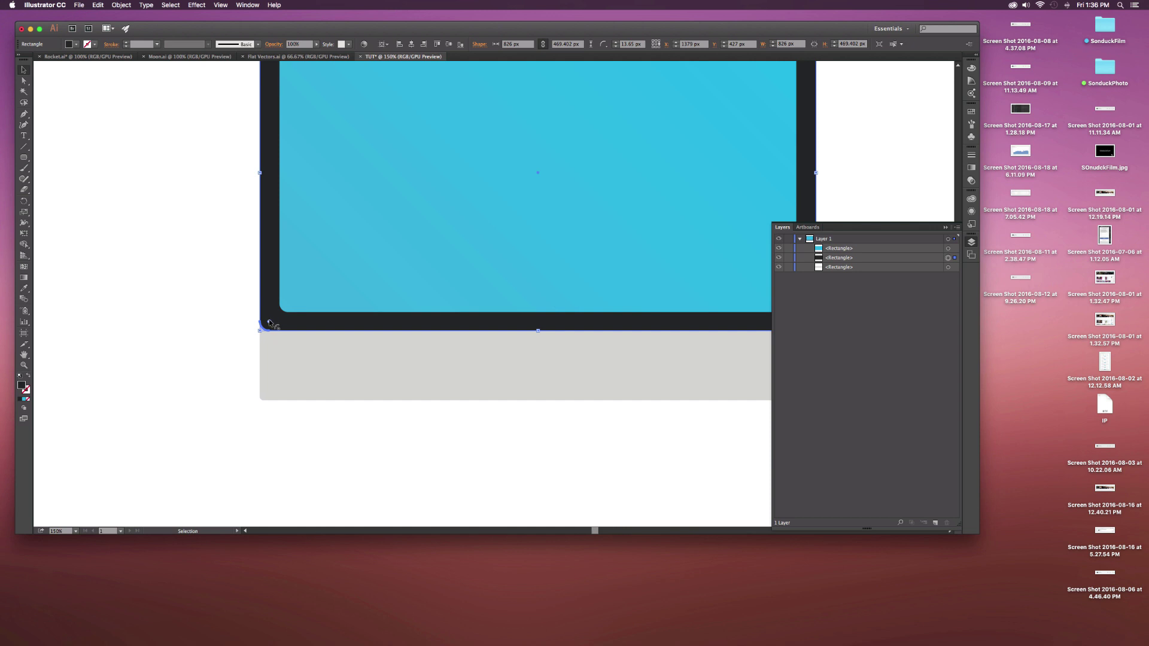
pyautogui.moveTo(268, 325); pyautogui.dragTo(259, 333)
pyautogui.scroll(-1, 236, 347)
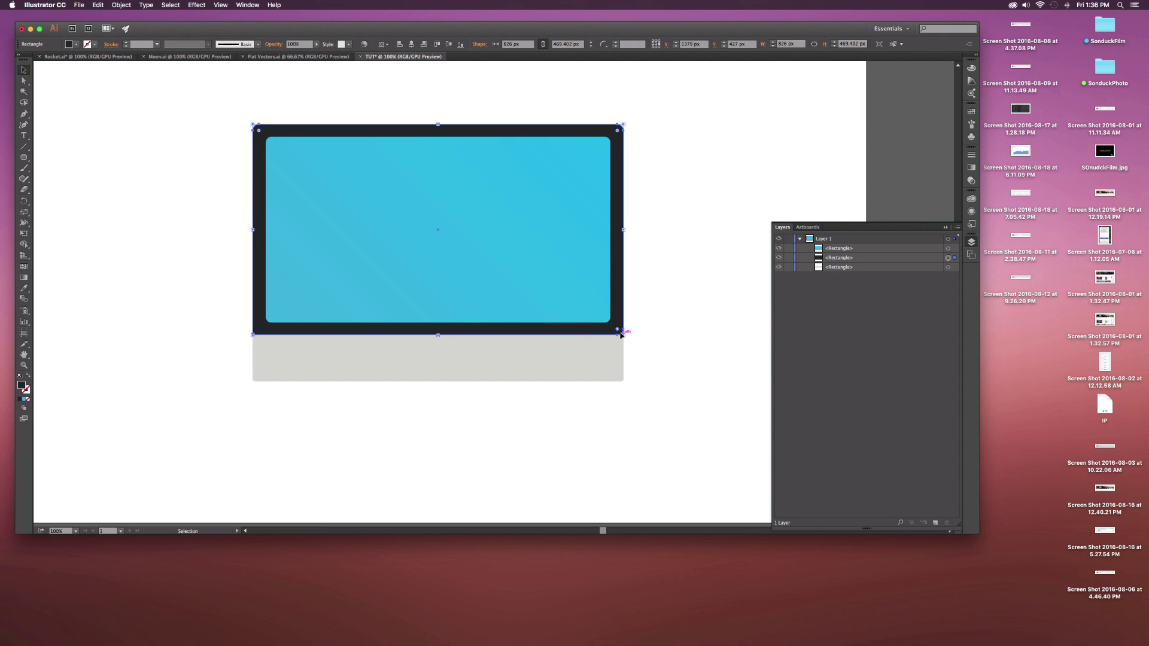
pyautogui.moveTo(622, 335); pyautogui.dragTo(622, 337)
pyautogui.click(613, 417)
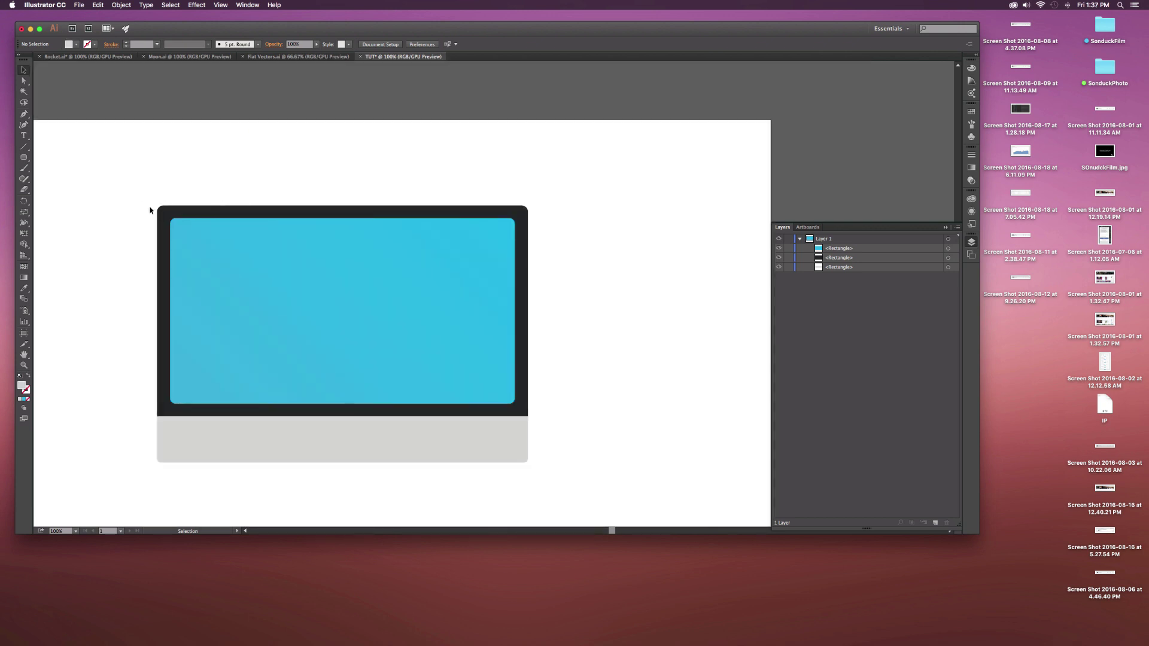
# Set the light gray chin's corner radius to 13.9 px to match the dark frame, and line the chin up with the frame's sides.
pyautogui.keyDown('alt'); pyautogui.scroll(6, 150, 210); pyautogui.keyUp('alt')
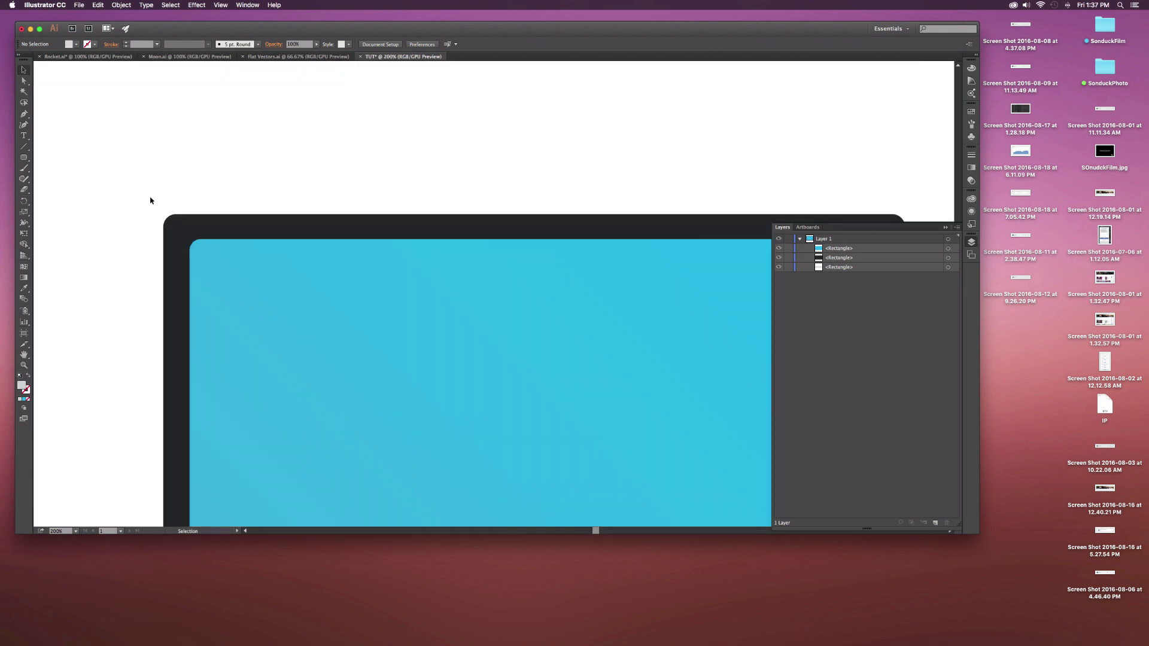
pyautogui.click(223, 285)
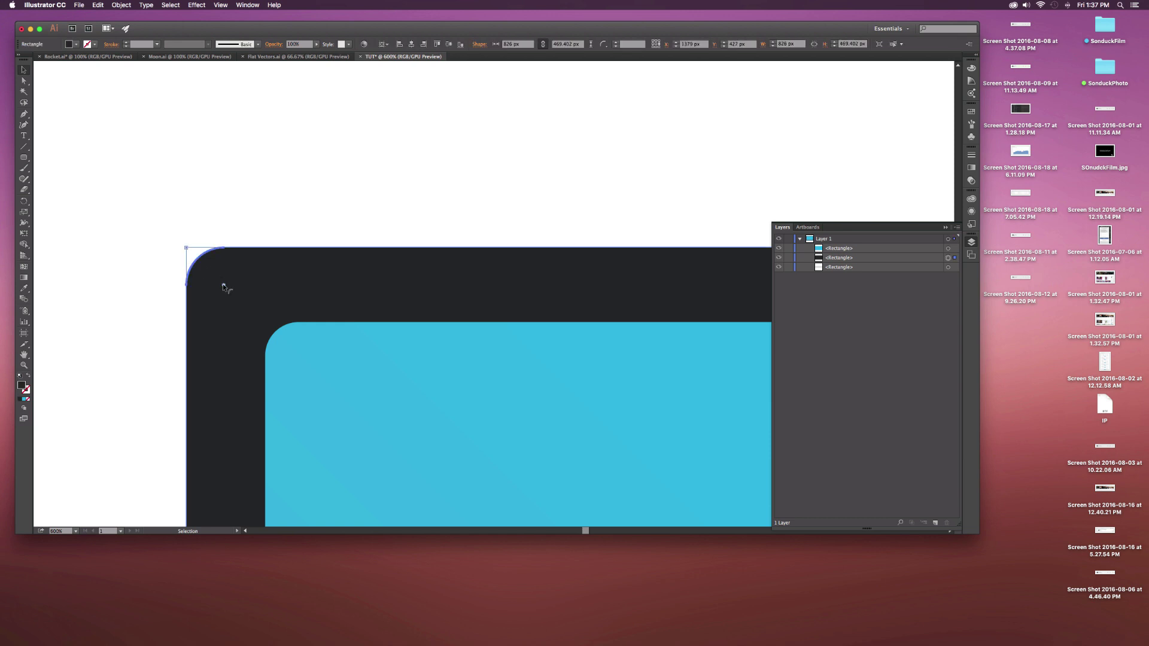
pyautogui.moveTo(223, 285); pyautogui.dragTo(224, 286)
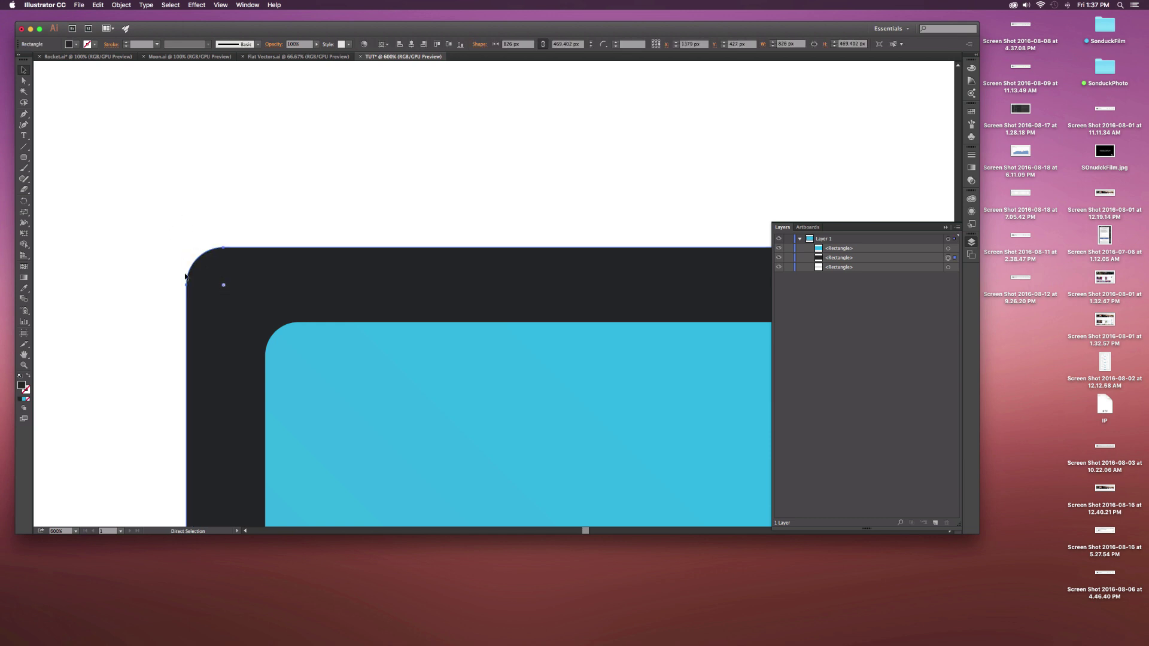
pyautogui.keyDown('alt'); pyautogui.scroll(-6, 242, 320); pyautogui.keyUp('alt')
pyautogui.keyDown('alt'); pyautogui.scroll(-2, 242, 319); pyautogui.keyUp('alt')
pyautogui.scroll(-2, 328, 431)
pyautogui.click(291, 426)
pyautogui.click(626, 44)
pyautogui.press('BackSpace')
pyautogui.write('3.9')
pyautogui.press('Return')
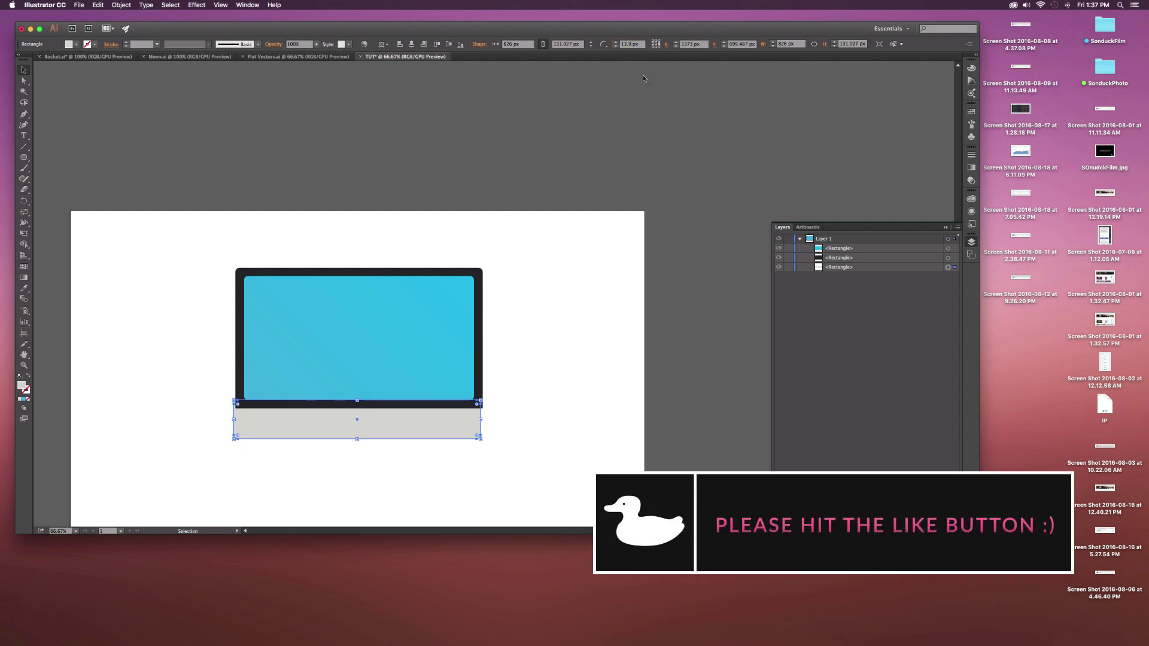
pyautogui.click(403, 499)
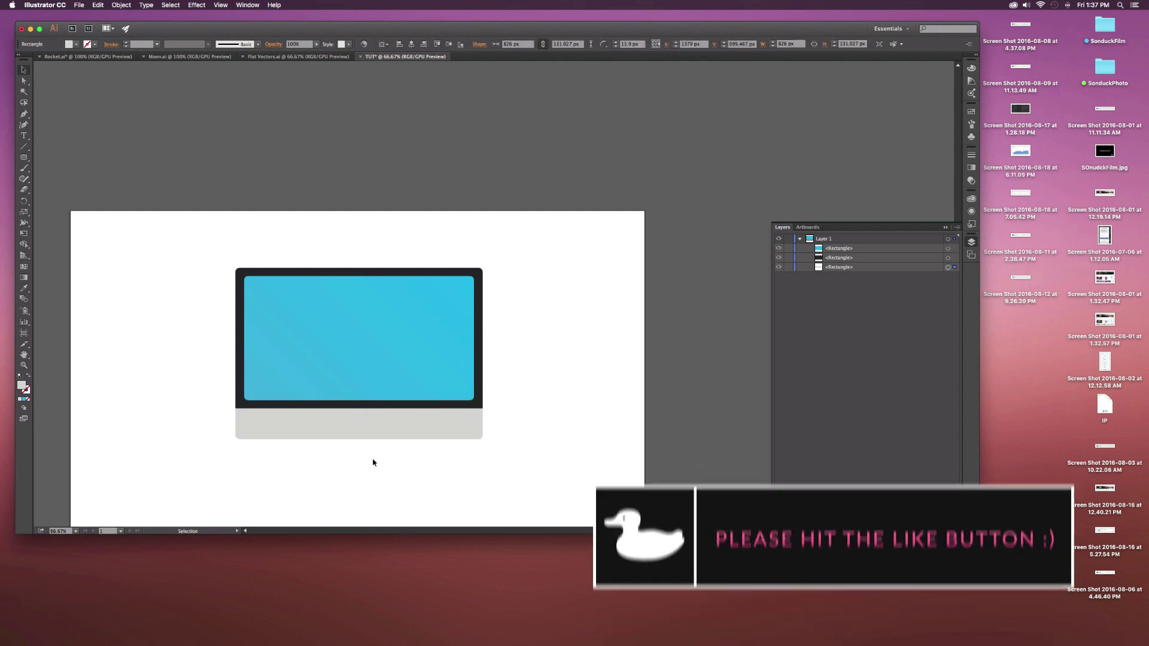
# Draw the stand's left half below the chin with the Pen tool as a four-point open path pinching inward, about 162 x 165 px.
pyautogui.scroll(1, 293, 450)
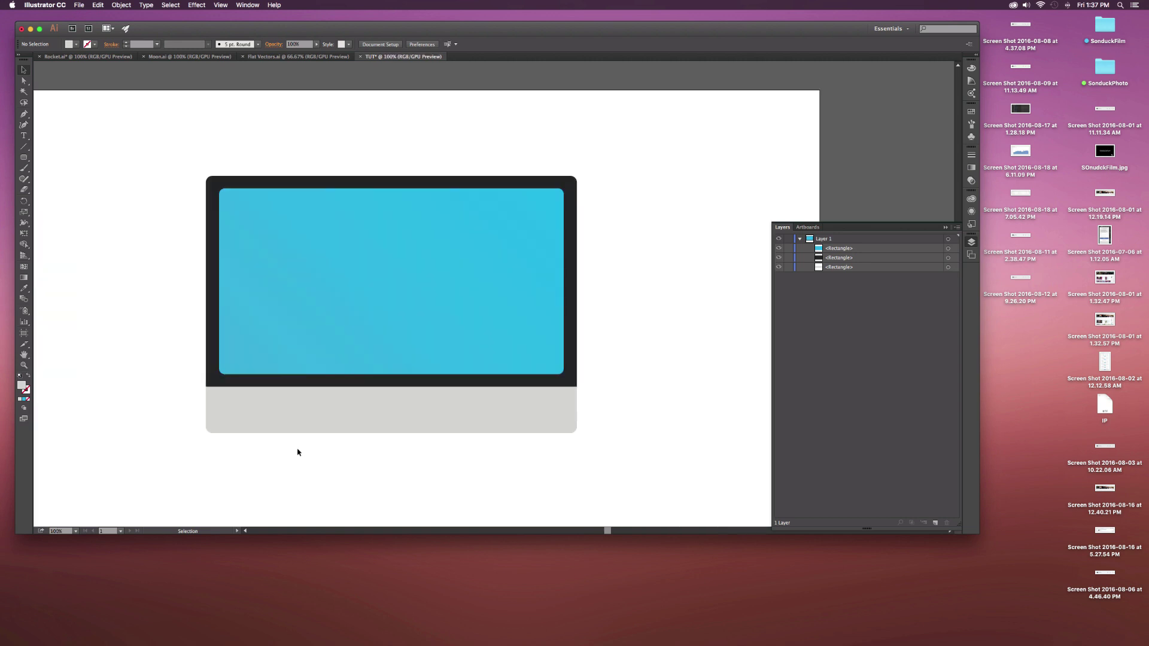
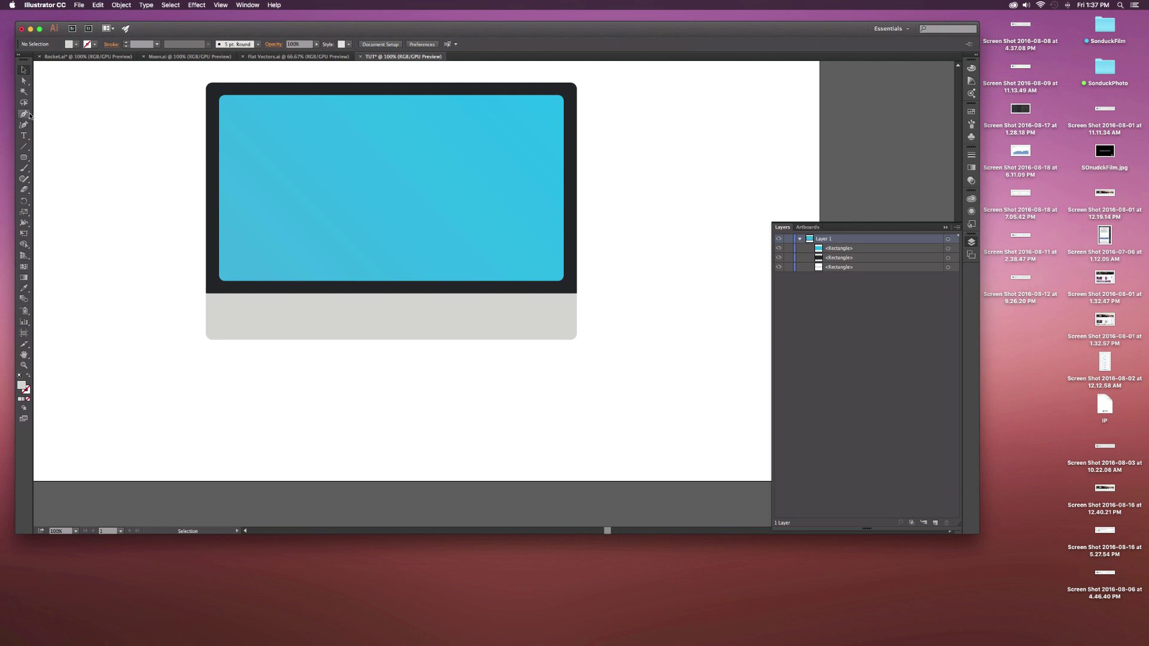
pyautogui.click(322, 339)
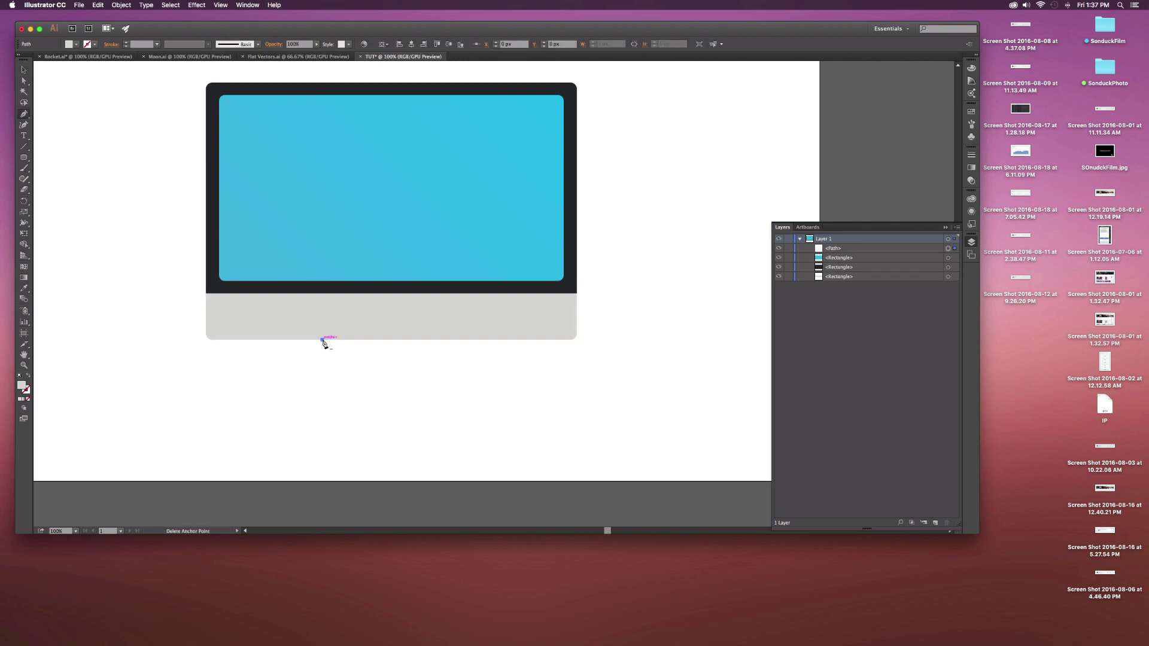
pyautogui.click(356, 372)
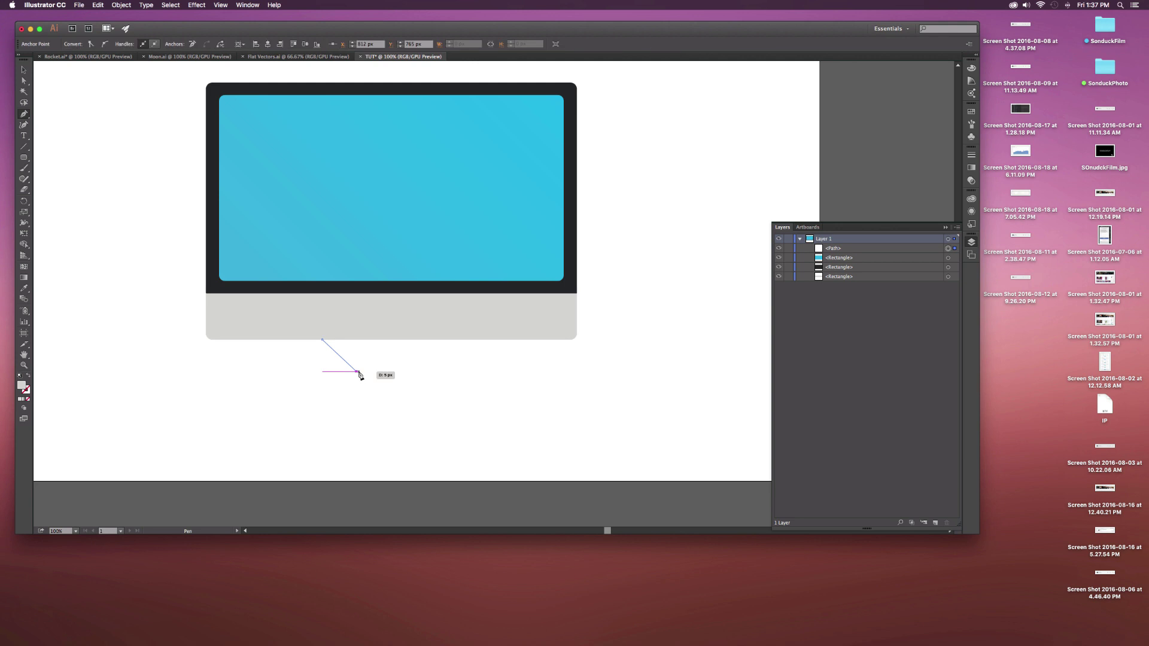
pyautogui.click(311, 414)
pyautogui.click(383, 413)
pyautogui.press('v')
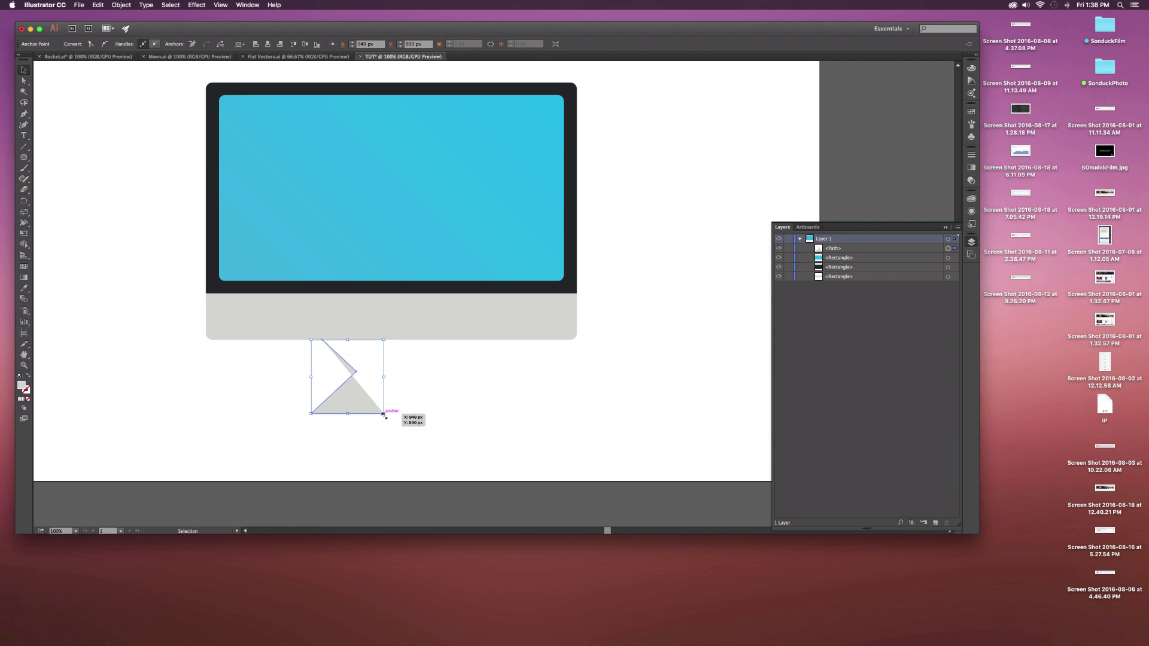
pyautogui.click(422, 397)
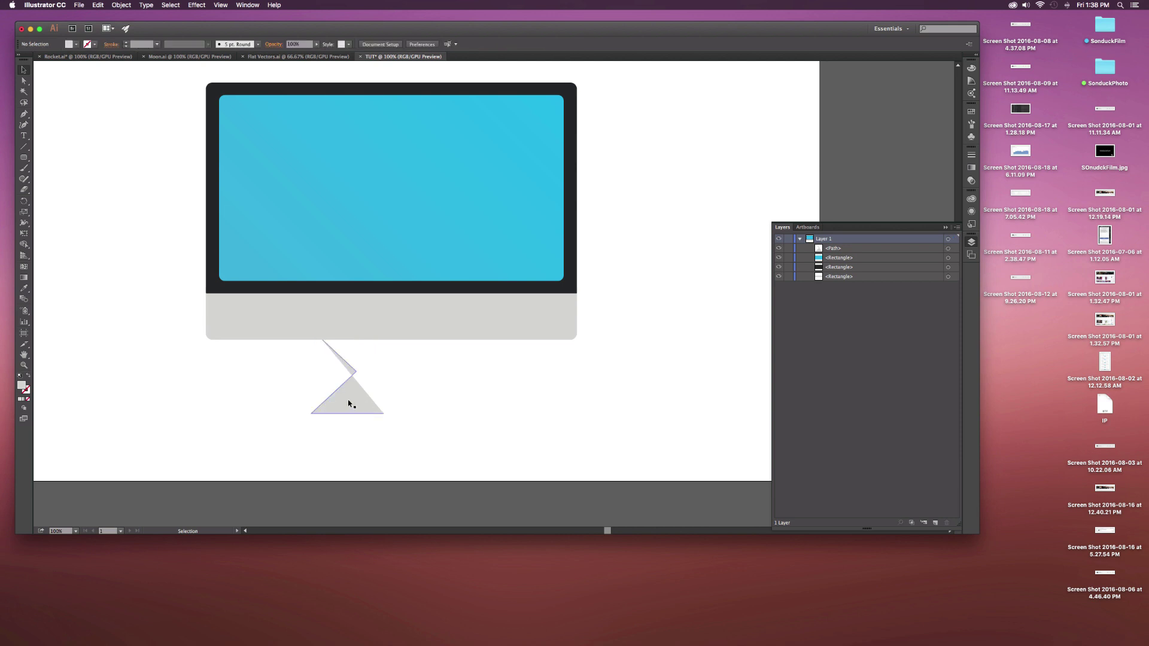
# Duplicate the half-stand path in place.
pyautogui.click(349, 404)
pyautogui.press('a')
pyautogui.press('v')
pyautogui.click(96, 4)
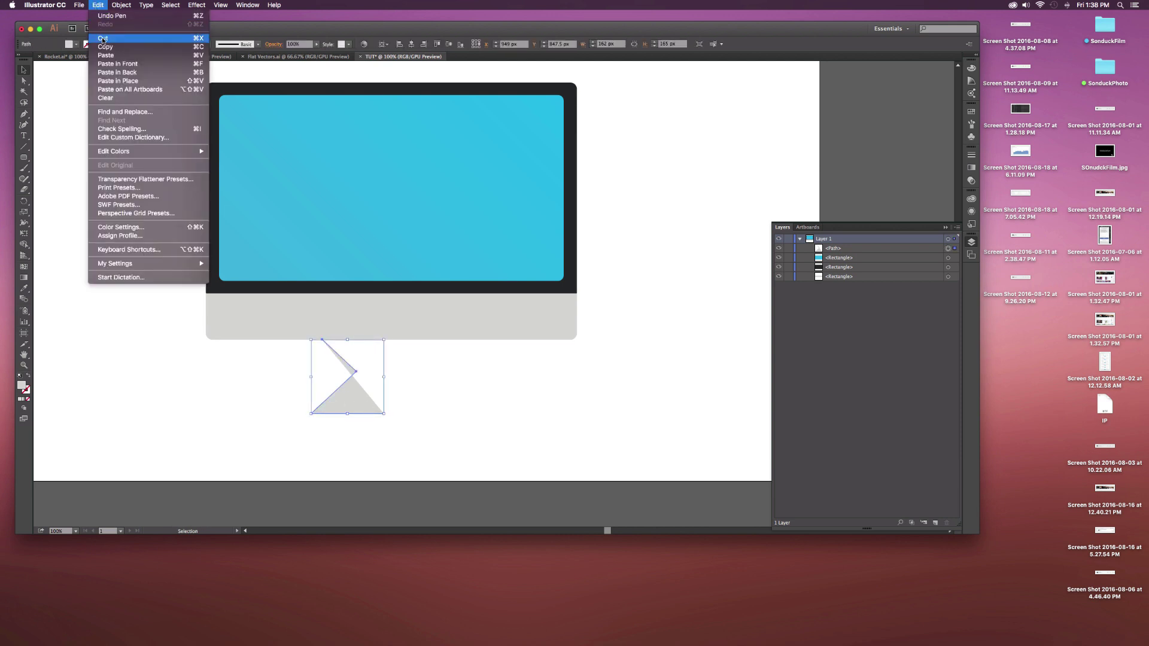
pyautogui.click(150, 80)
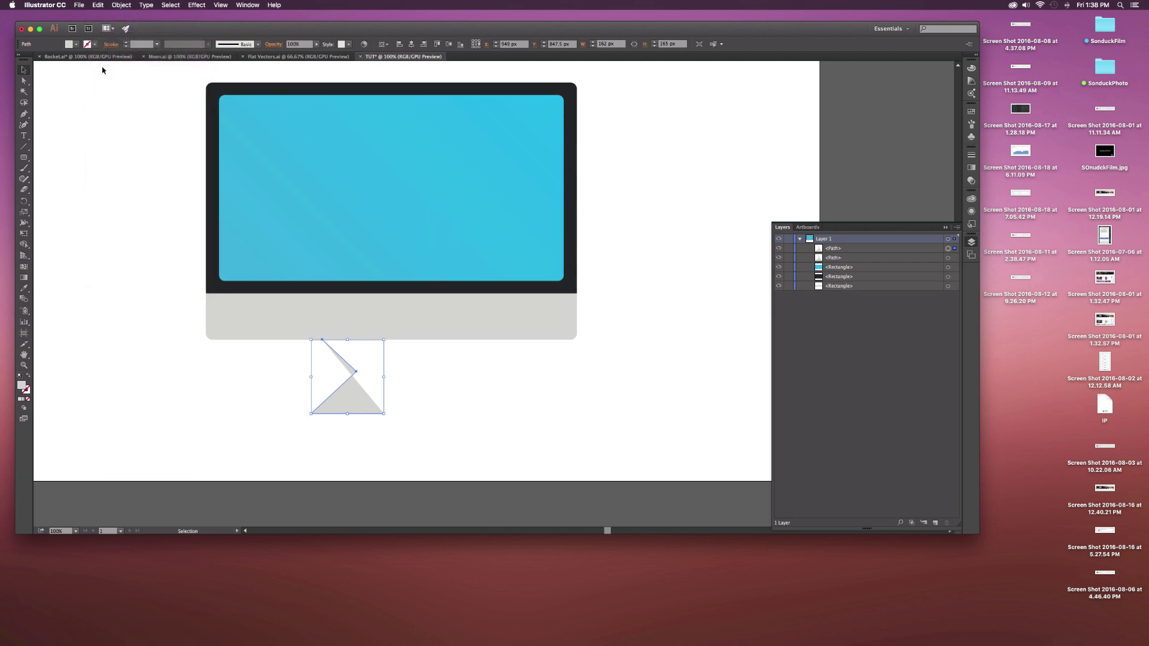
# Reflect the copied half-stand across the vertical axis and move it right until its base meets the original's end point.
pyautogui.click(121, 5)
pyautogui.moveTo(156, 16)
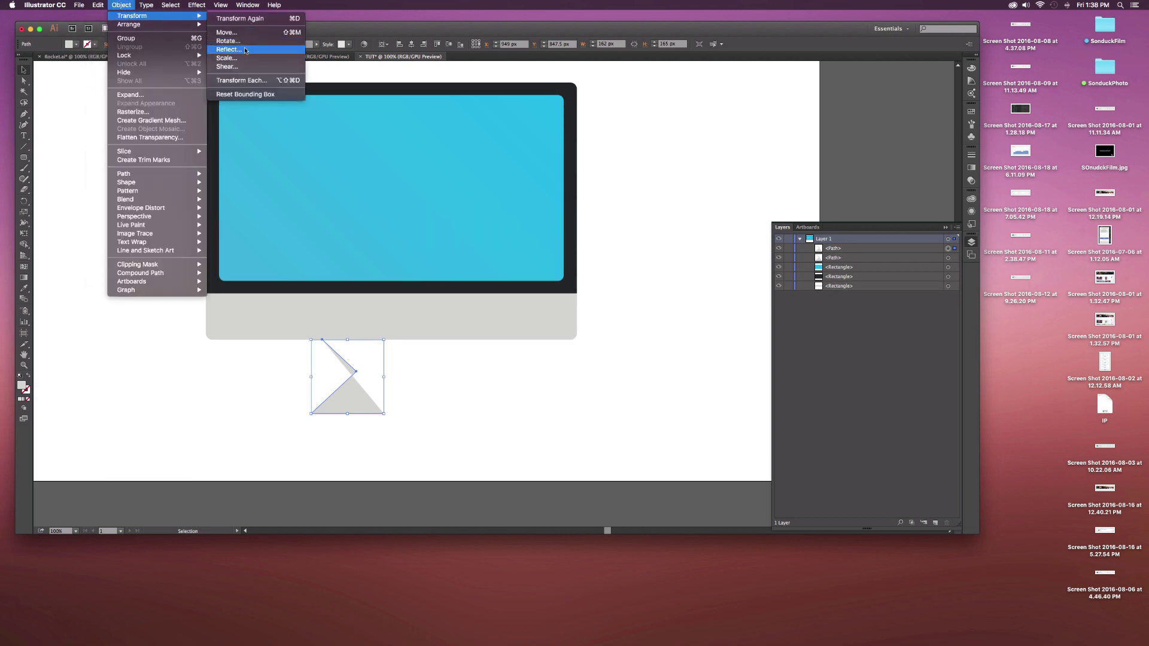
pyautogui.click(227, 49)
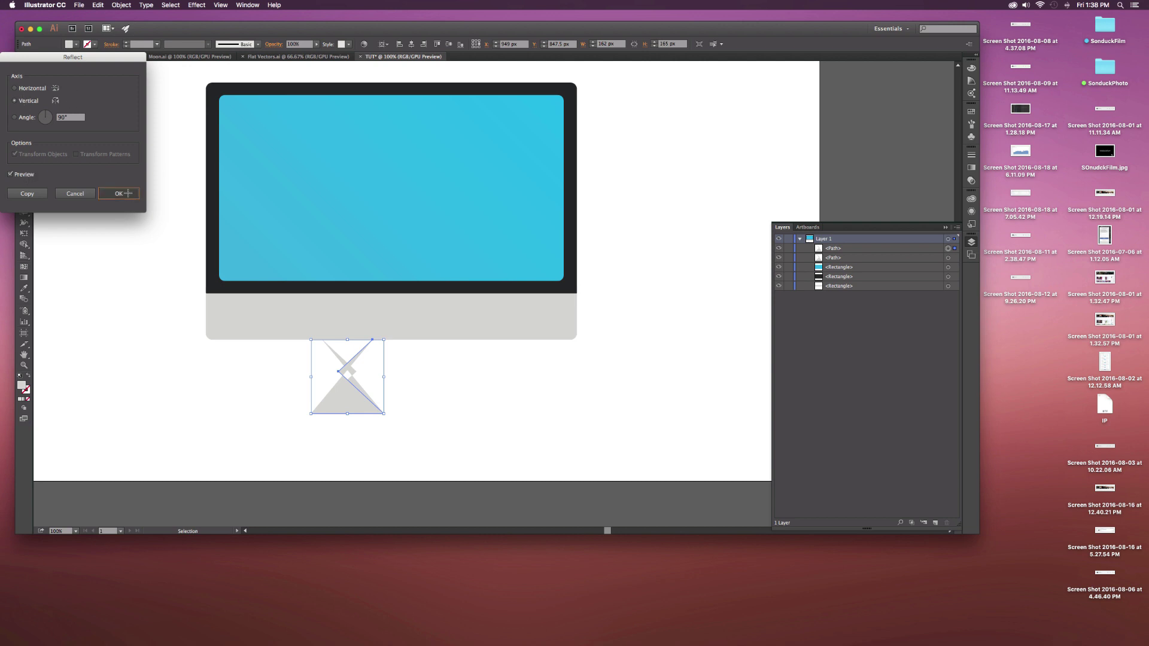
pyautogui.press('Return')
pyautogui.moveTo(353, 412); pyautogui.dragTo(412, 412)
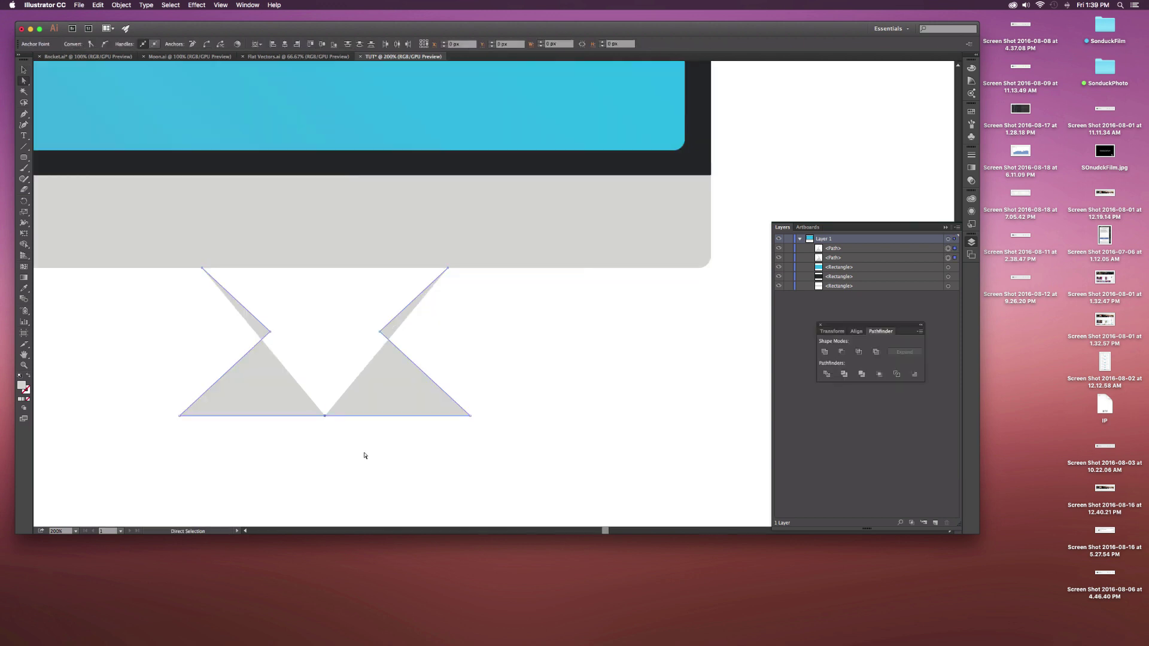
# Join the two half-stand paths into one shape by connecting their upper ends along the chin's bottom edge with the Pen tool.
pyautogui.click(371, 367)
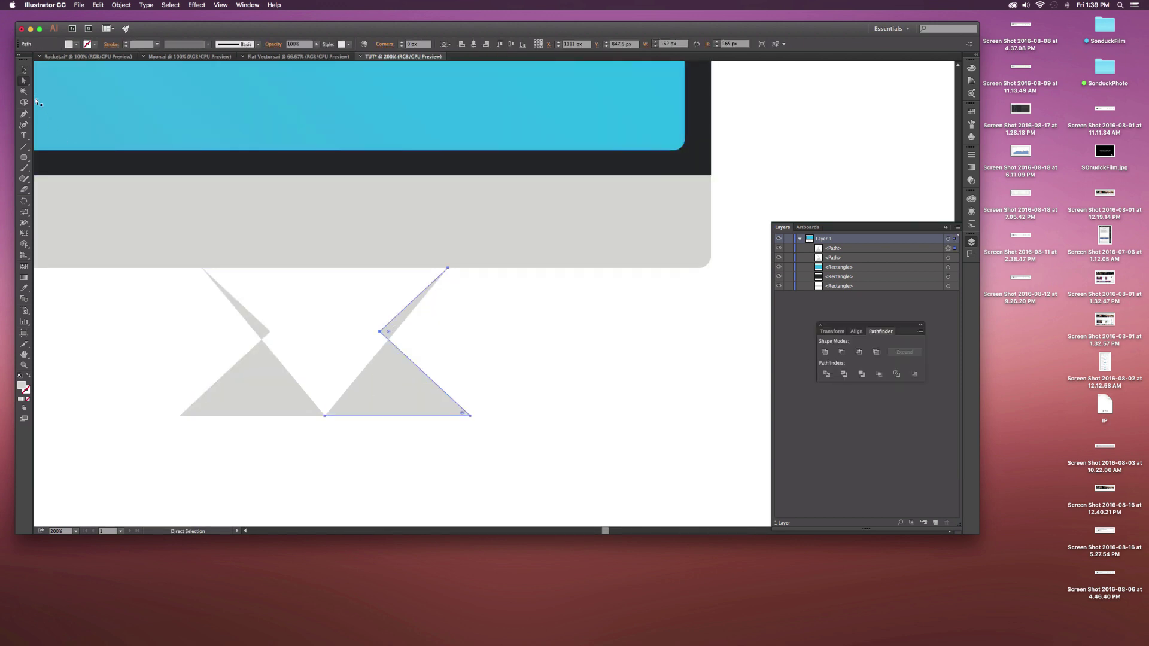
pyautogui.click(24, 114)
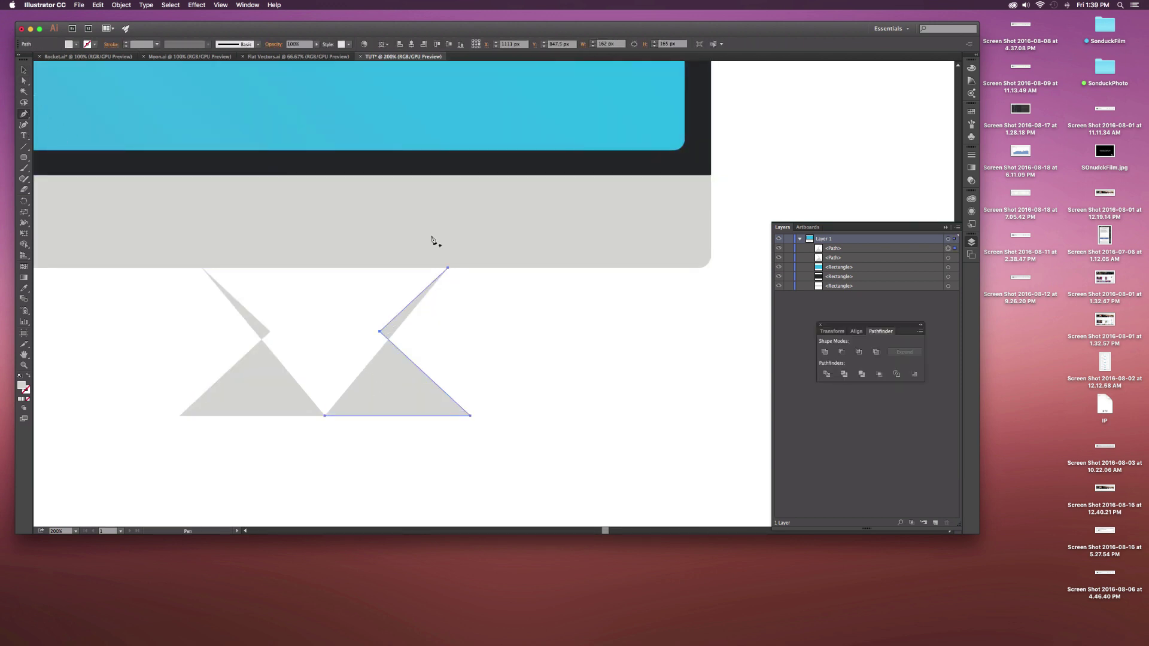
pyautogui.click(449, 267)
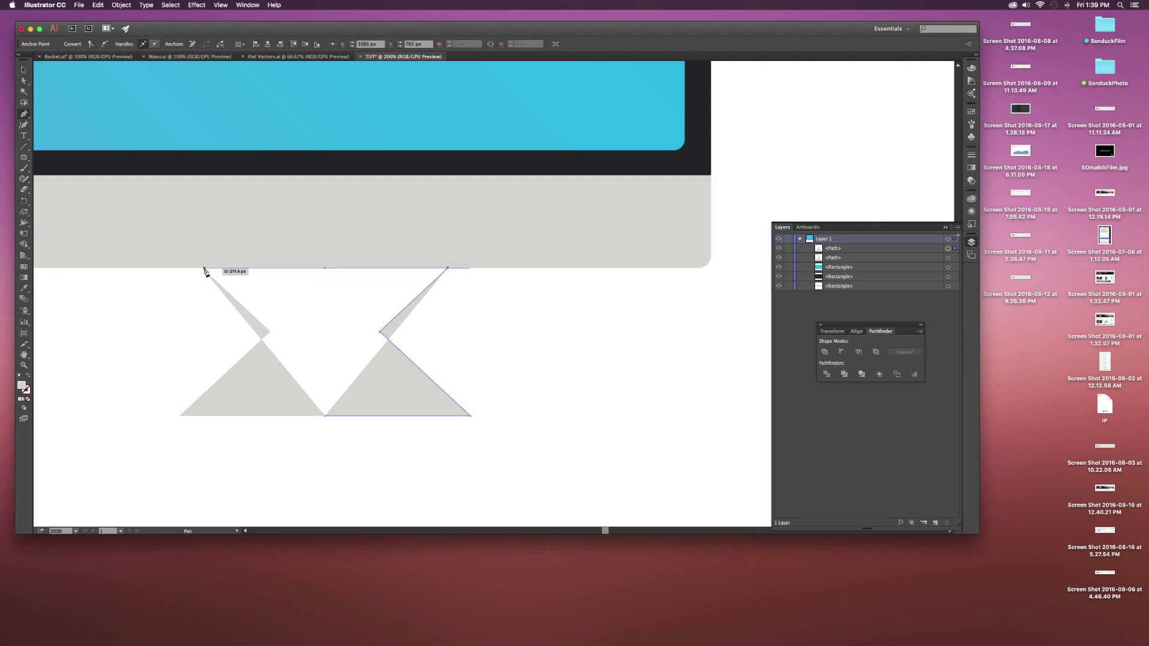
pyautogui.click(205, 269)
pyautogui.press('super+equal')
pyautogui.click(24, 70)
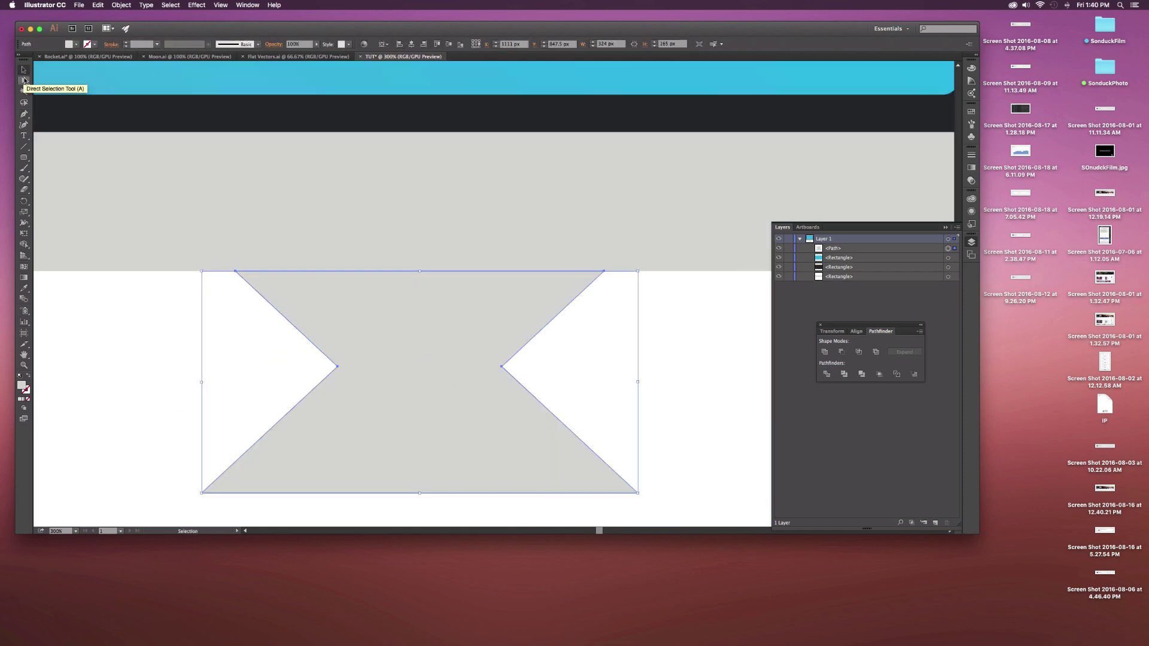
# Round all corners of the stand shape to a radius of about 7.7 px.
pyautogui.click(24, 81)
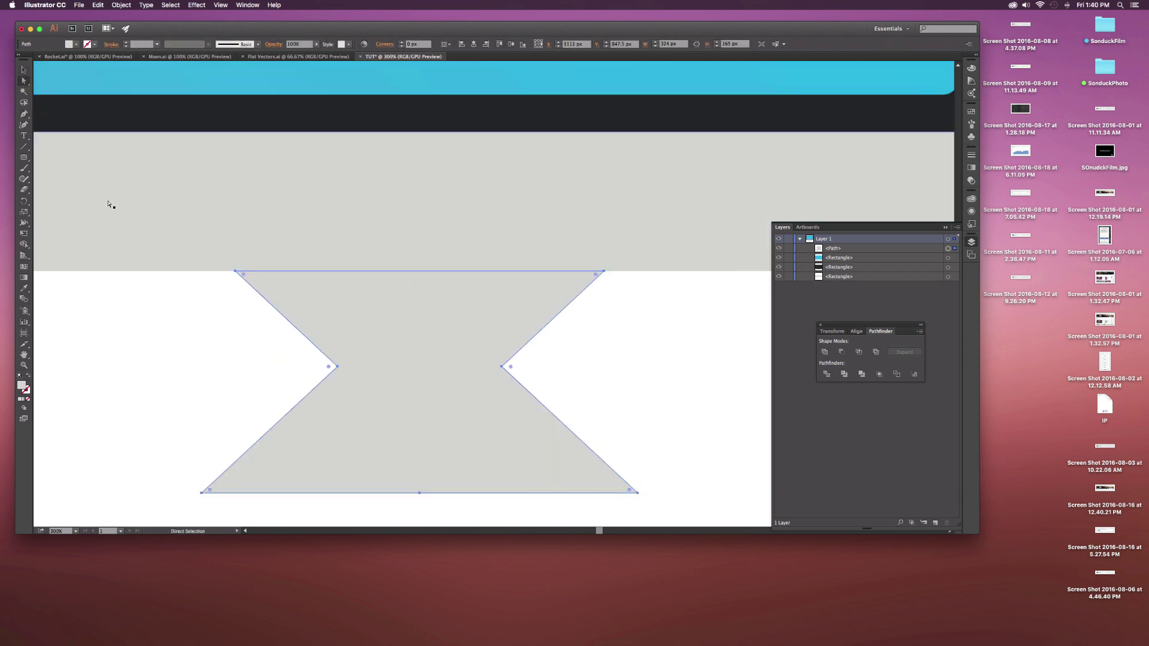
pyautogui.click(205, 493)
pyautogui.moveTo(212, 493); pyautogui.dragTo(230, 490)
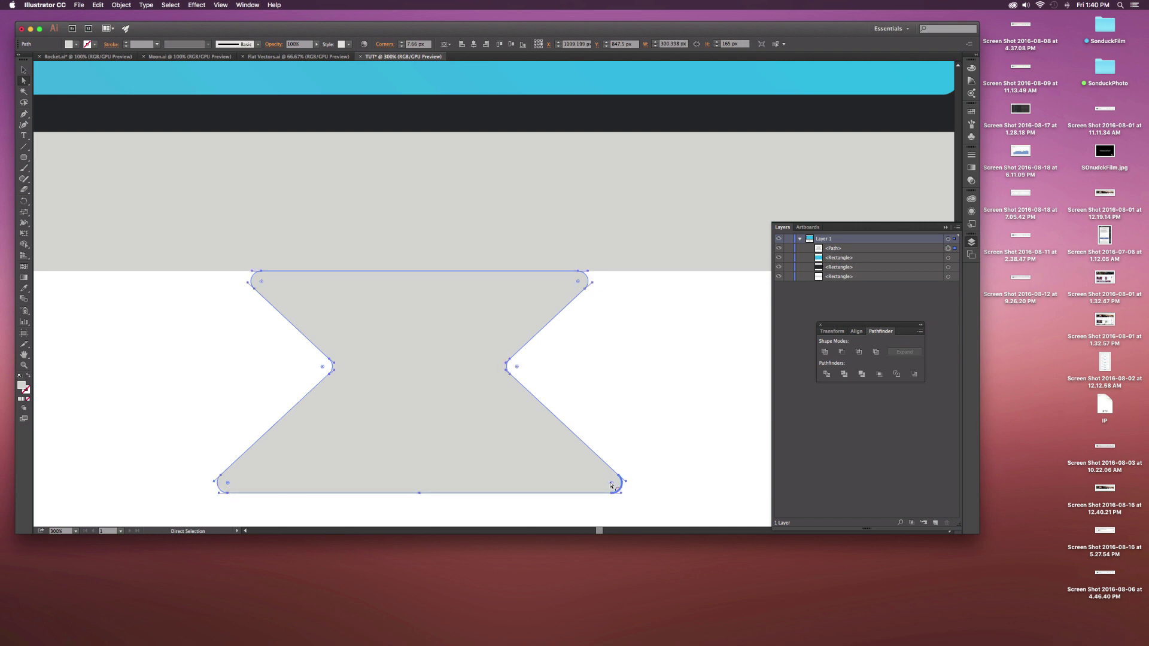
pyautogui.click(182, 249)
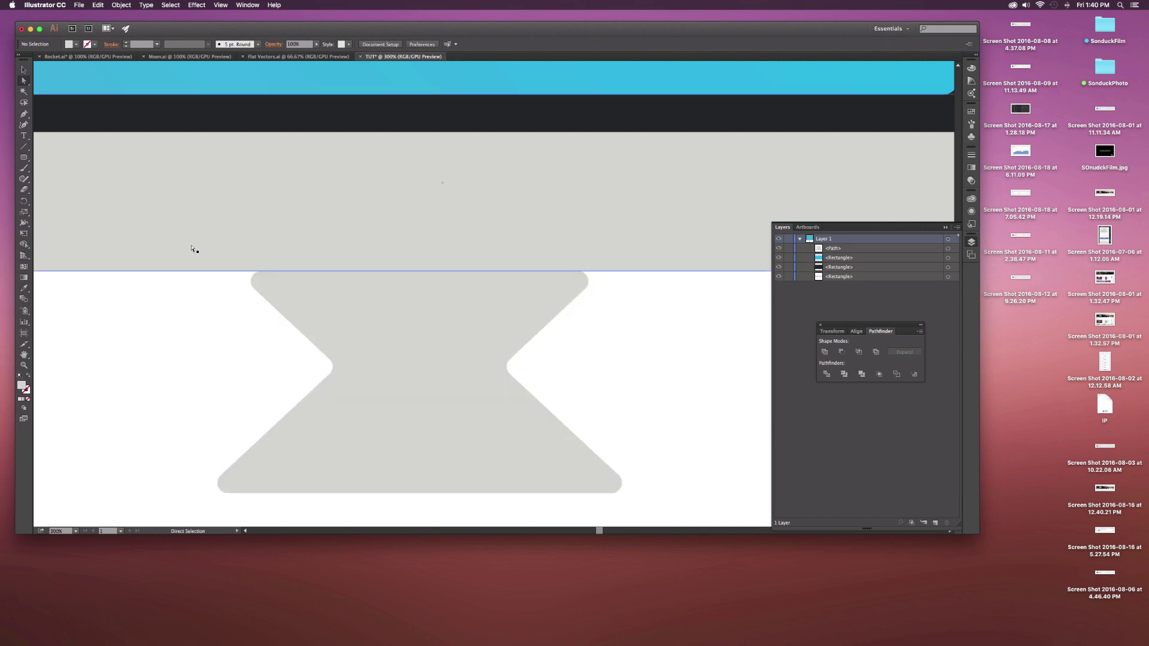
# Move the stand up so its top overlaps the chin, and fill it with a darker gray swatch.
pyautogui.click(24, 67)
pyautogui.moveTo(479, 373); pyautogui.dragTo(479, 361)
pyautogui.click(75, 44)
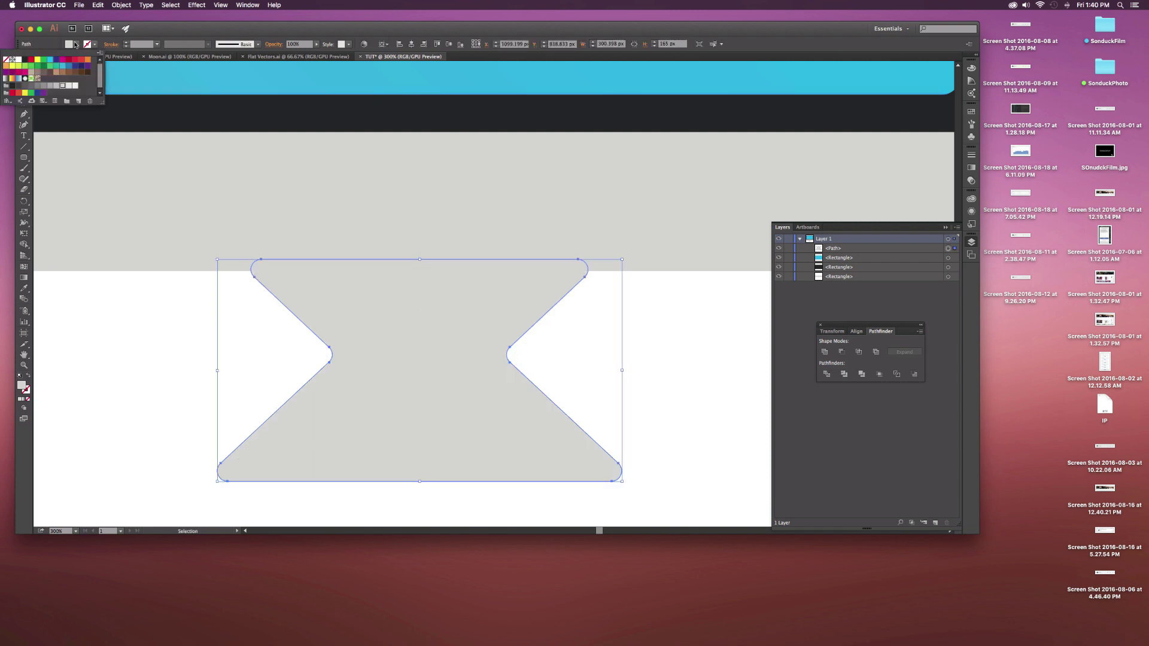
pyautogui.click(50, 87)
pyautogui.click(55, 87)
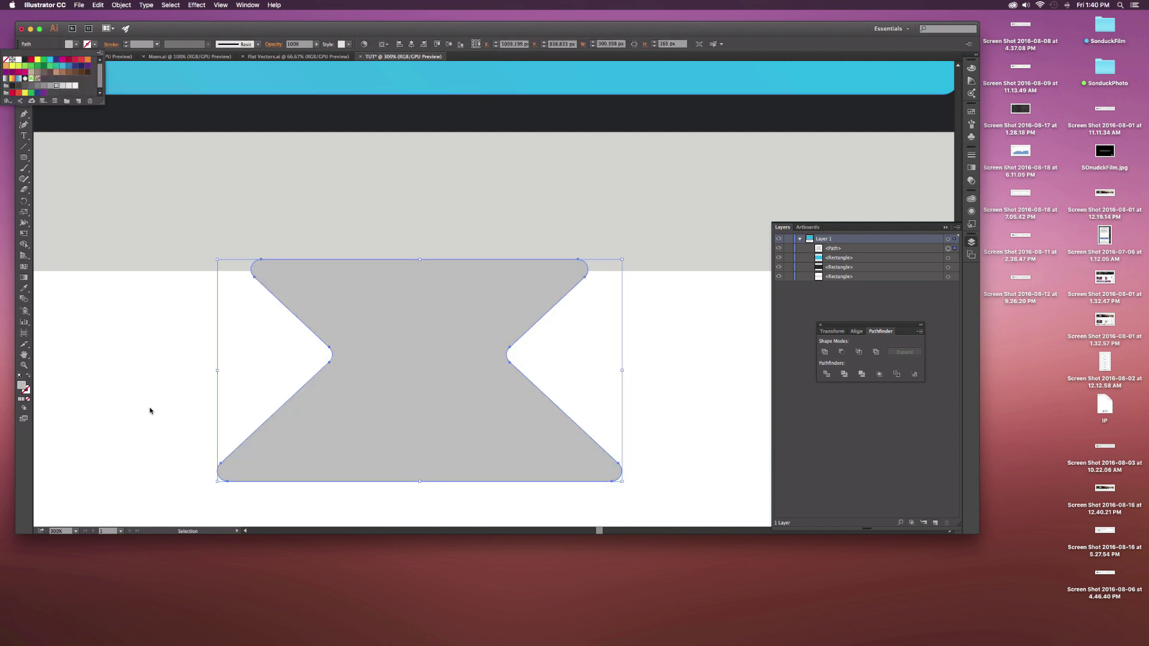
pyautogui.click(443, 397)
pyautogui.moveTo(443, 398); pyautogui.dragTo(444, 387)
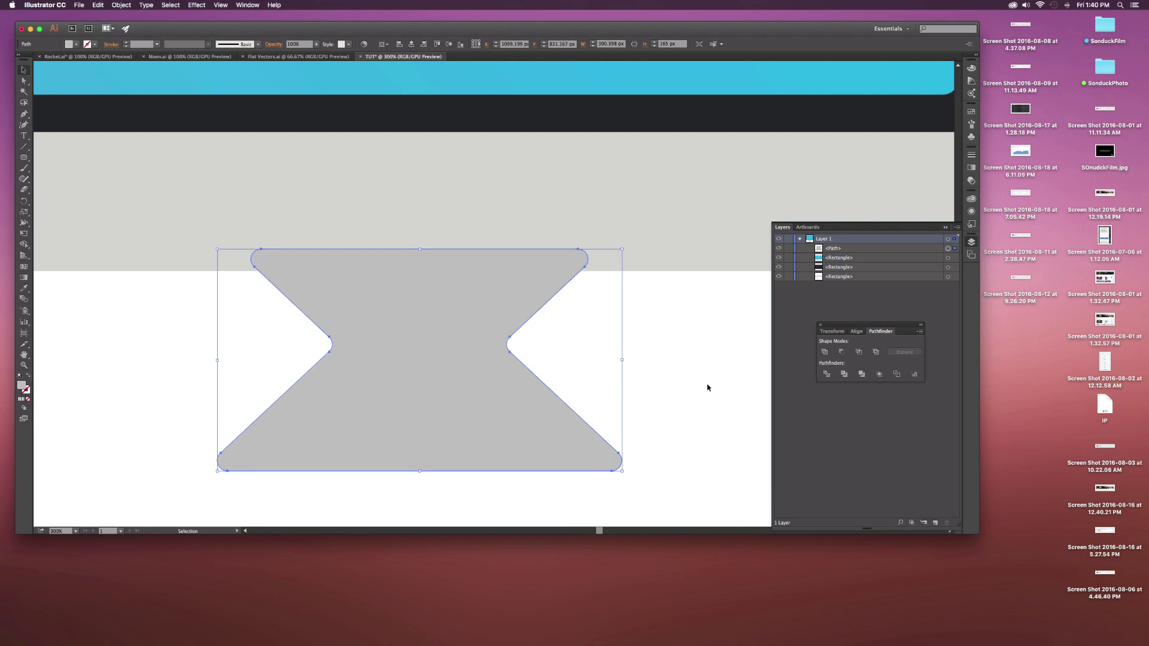
# Move the stand path to the bottom of Layer 1's stacking order, behind the chin.
pyautogui.press('super+shift+a')
pyautogui.moveTo(835, 249); pyautogui.dragTo(829, 280)
pyautogui.press('super+0')
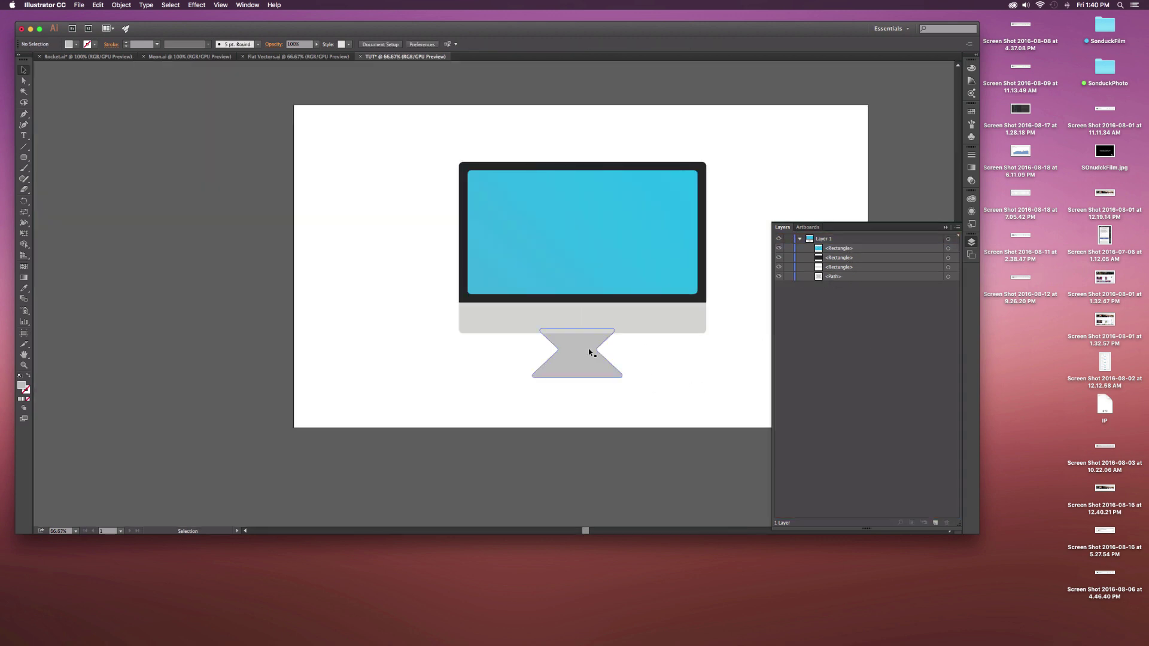
# Align the screen, frame, chin and stand to their common horizontal center.
pyautogui.moveTo(326, 397); pyautogui.dragTo(695, 127)
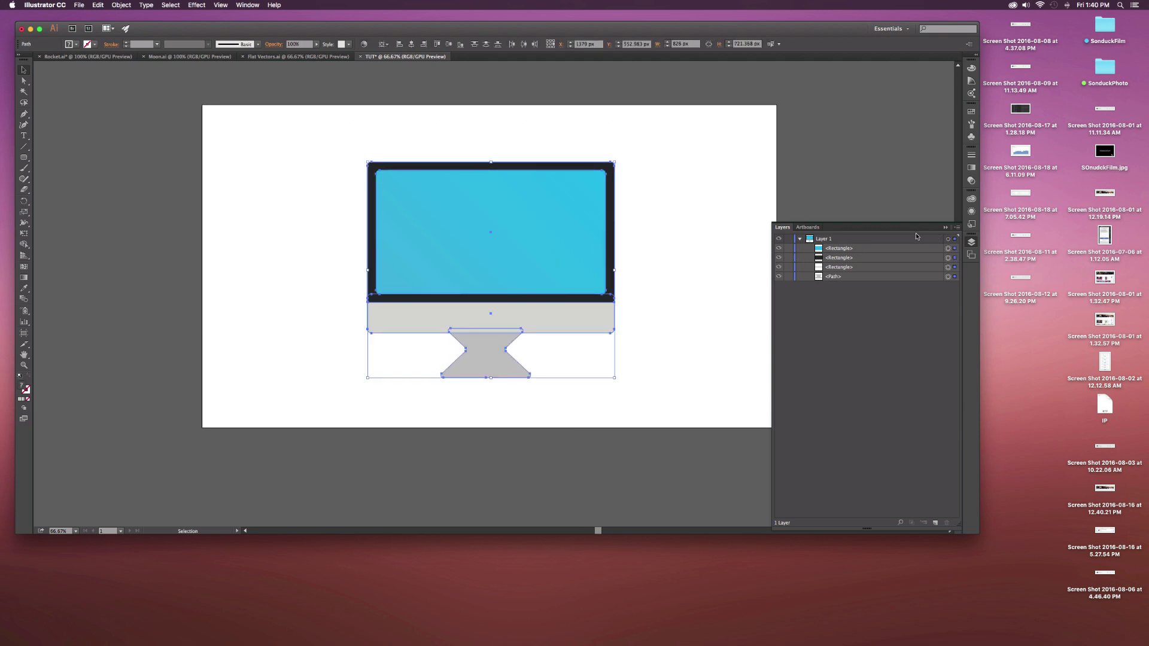
pyautogui.click(243, 4)
pyautogui.click(256, 129)
pyautogui.click(842, 354)
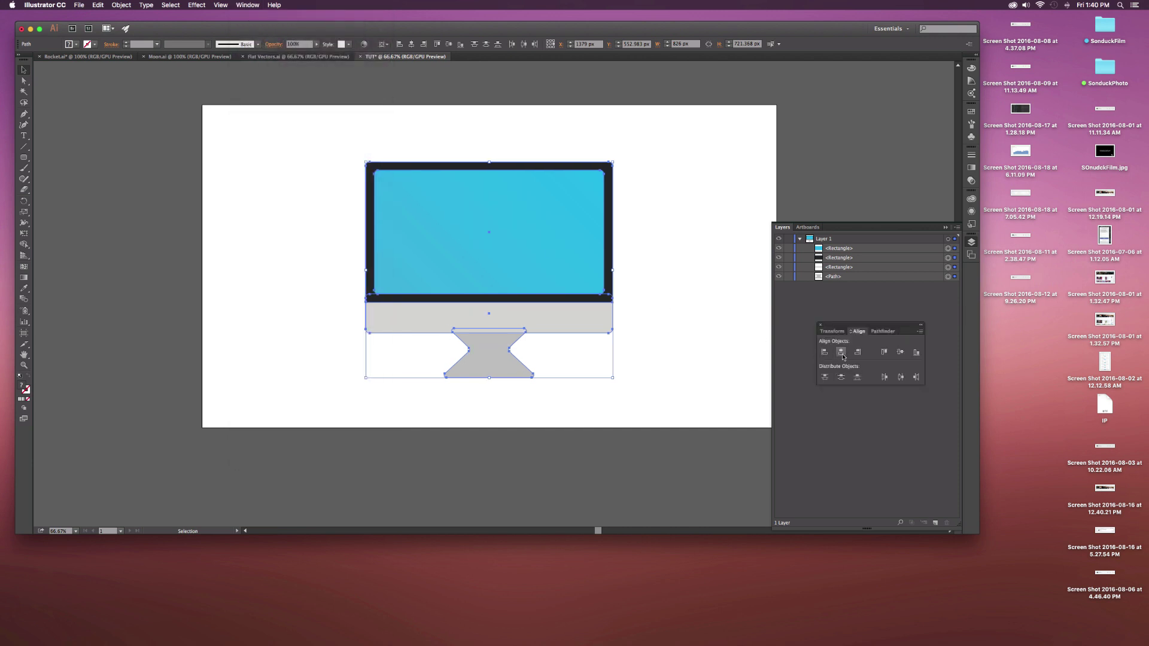
pyautogui.click(539, 387)
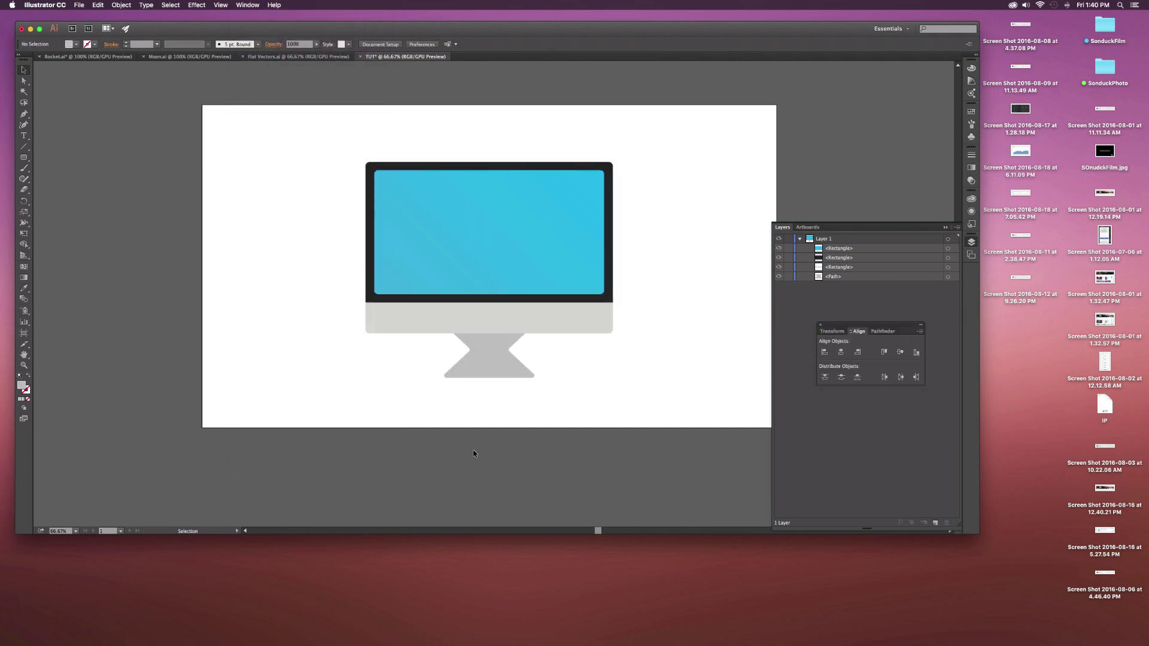
# Draw a circle about 34 px across in the middle of the chin and fill it with a near-black swatch.
pyautogui.press('super+equal')
pyautogui.press('super+equal')
pyautogui.scroll(2, 496, 400)
pyautogui.hscroll(2, 495, 397)
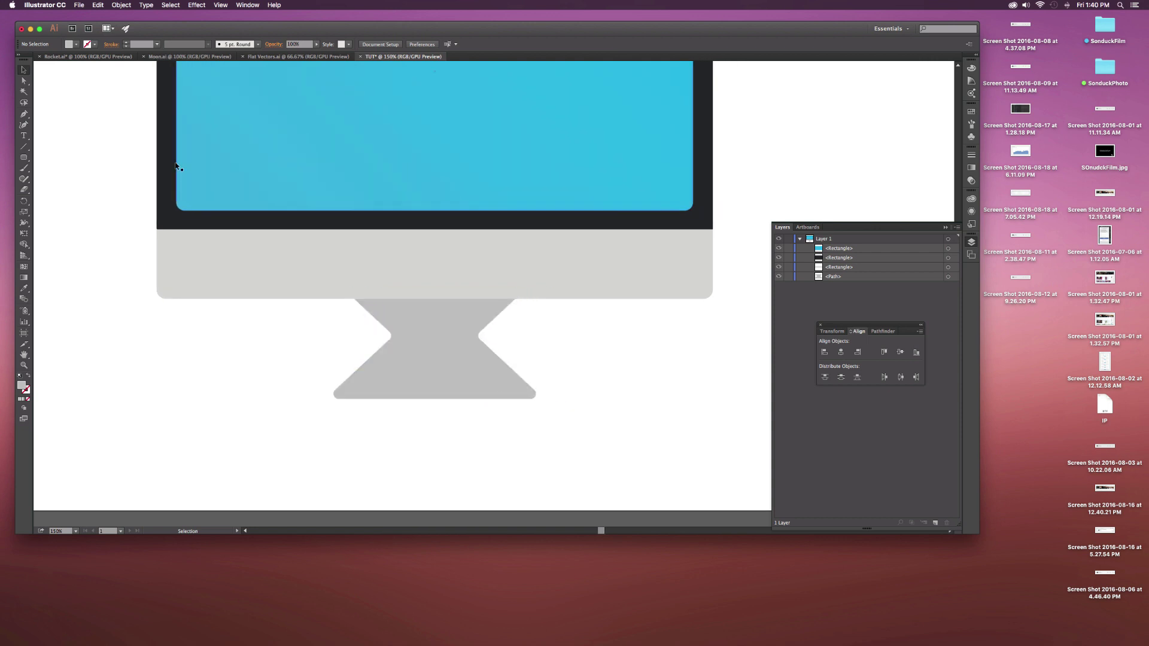
pyautogui.click(27, 158)
pyautogui.moveTo(28, 159); pyautogui.dragTo(63, 179)
pyautogui.moveTo(435, 261); pyautogui.dragTo(446, 248)
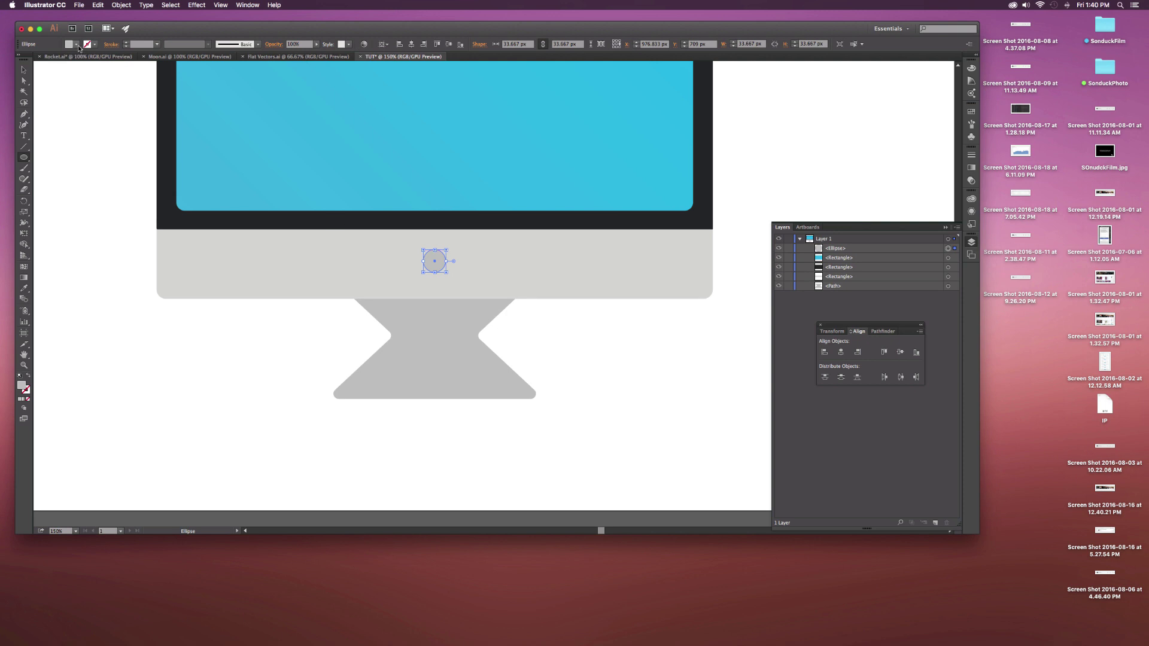
pyautogui.click(77, 45)
pyautogui.click(24, 61)
pyautogui.click(22, 70)
pyautogui.press('super+a')
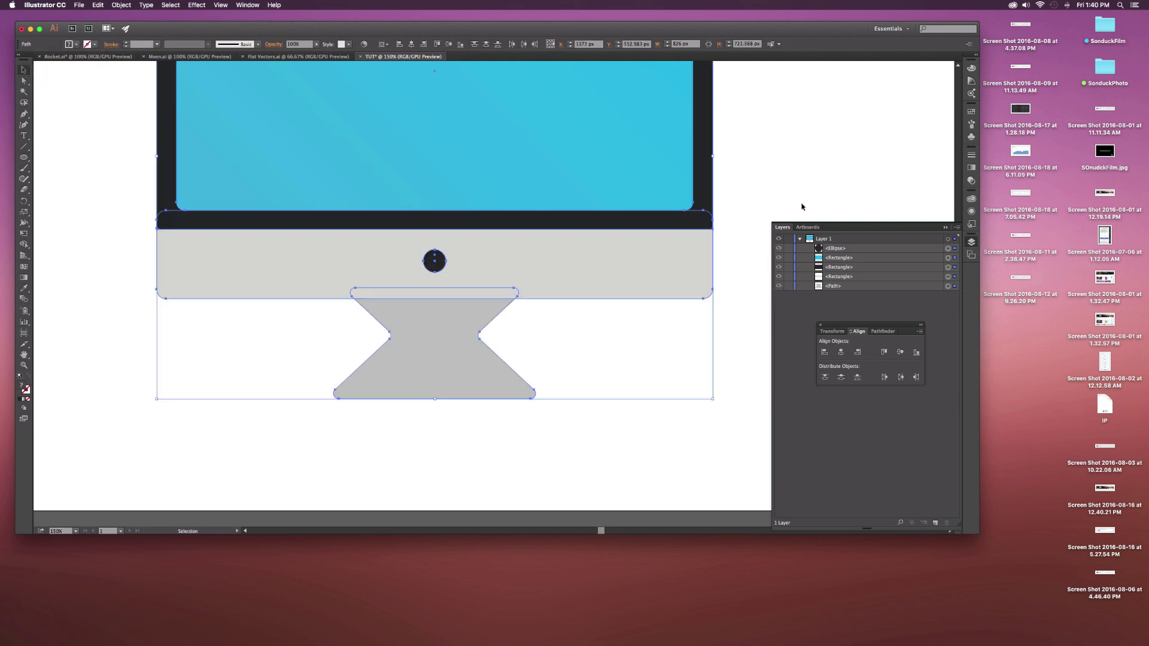
pyautogui.press('shift+super+a')
pyautogui.press('super+1')
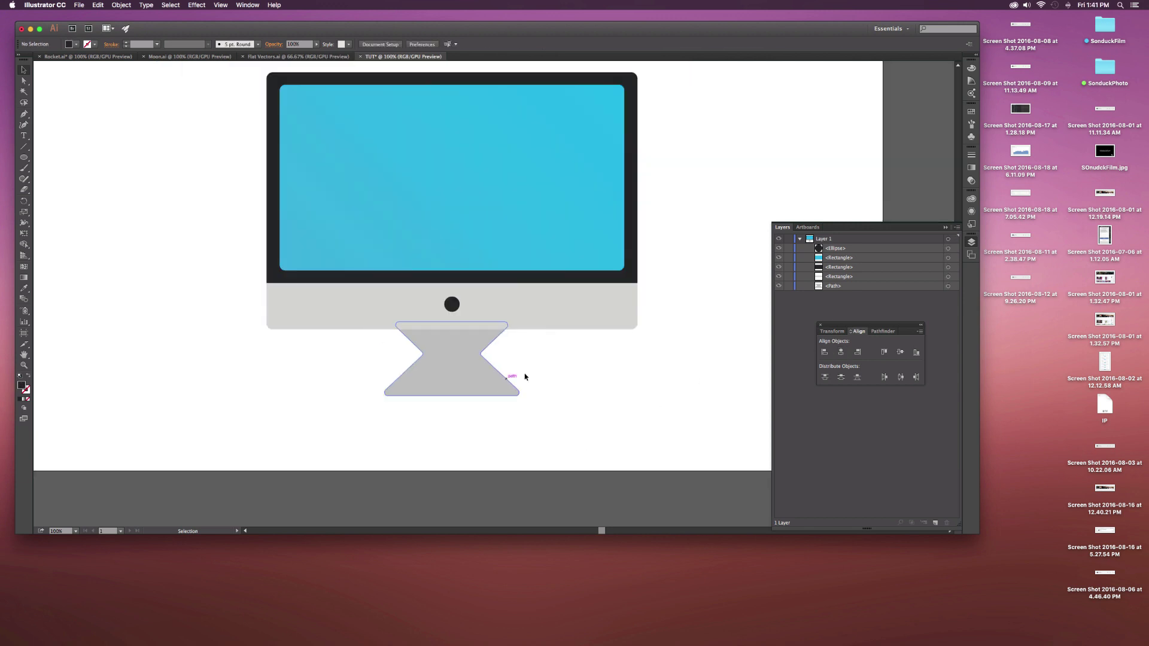
pyautogui.keyDown('alt'); pyautogui.scroll(-1, 633, 300); pyautogui.keyUp('alt')
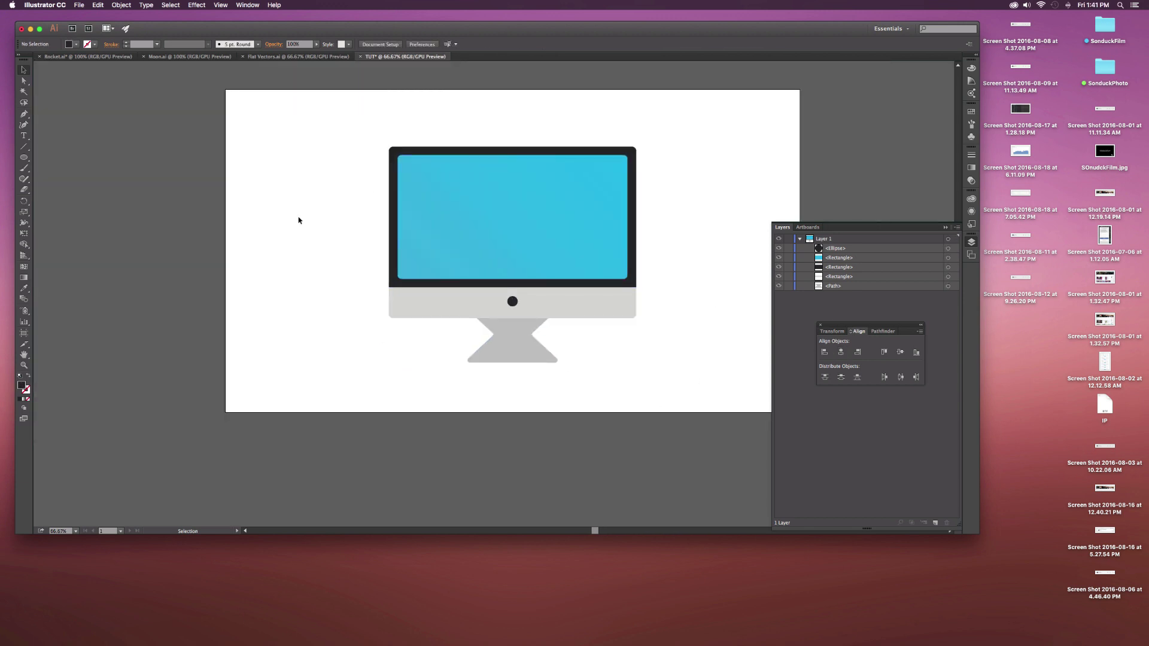
# Draw a closed Pen path with a slanted inner edge covering the right-hand part of the monitor's screen and dark frame.
pyautogui.hscroll(2, 251, 206)
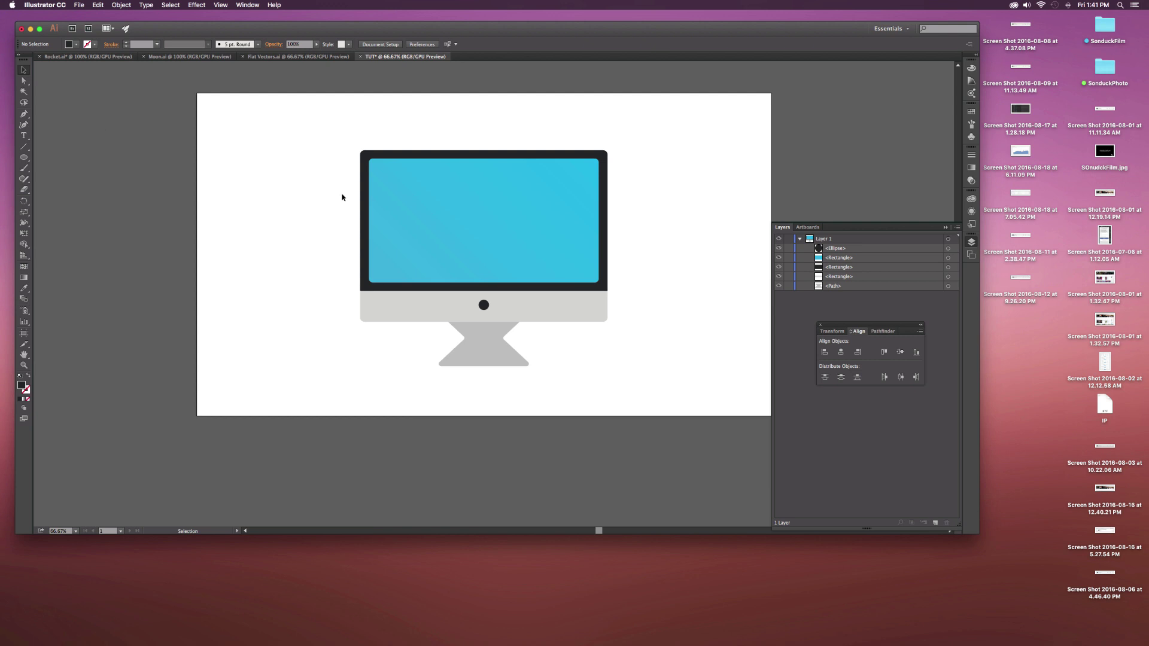
pyautogui.click(24, 114)
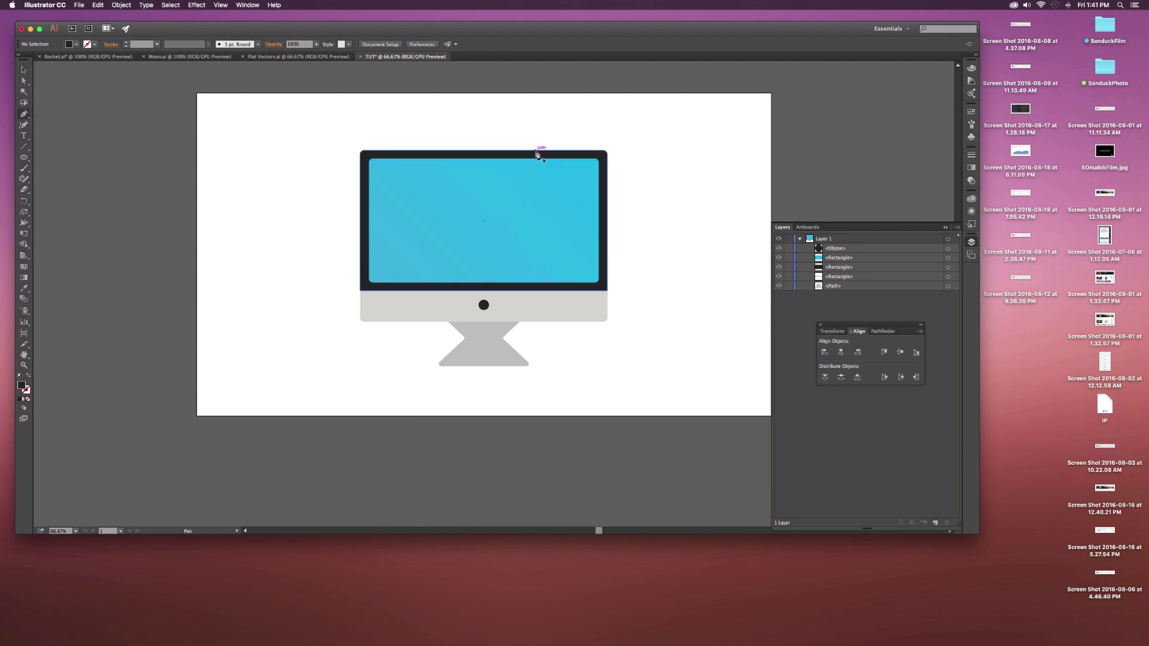
pyautogui.keyDown('alt'); pyautogui.scroll(1, 537, 154); pyautogui.keyUp('alt')
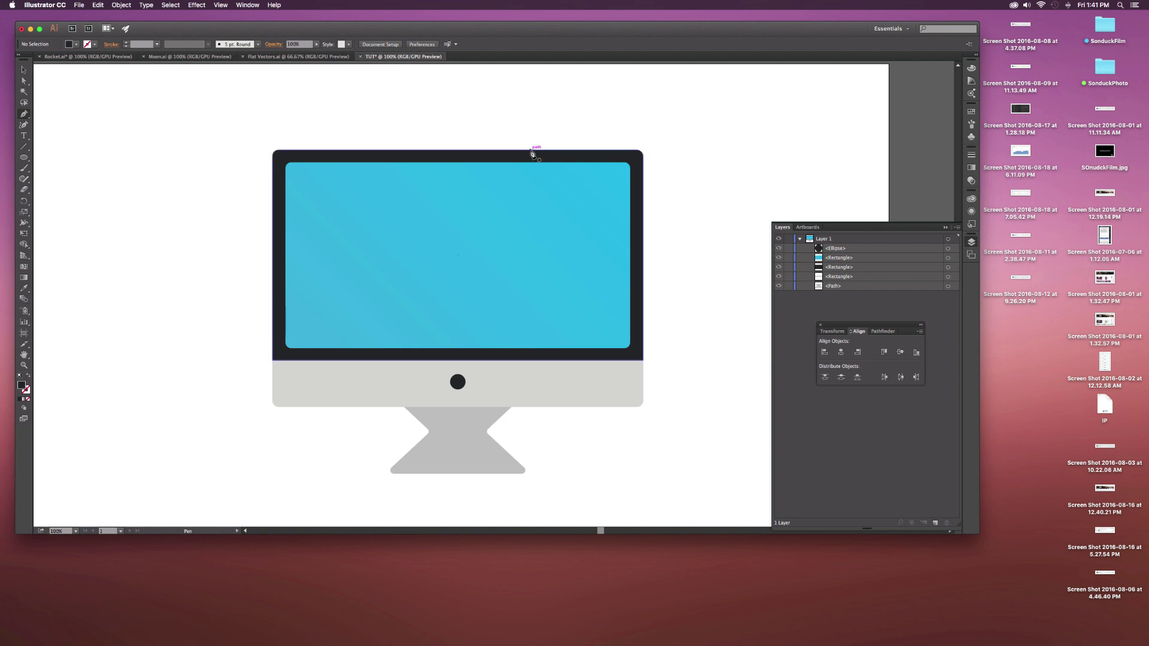
pyautogui.click(488, 150)
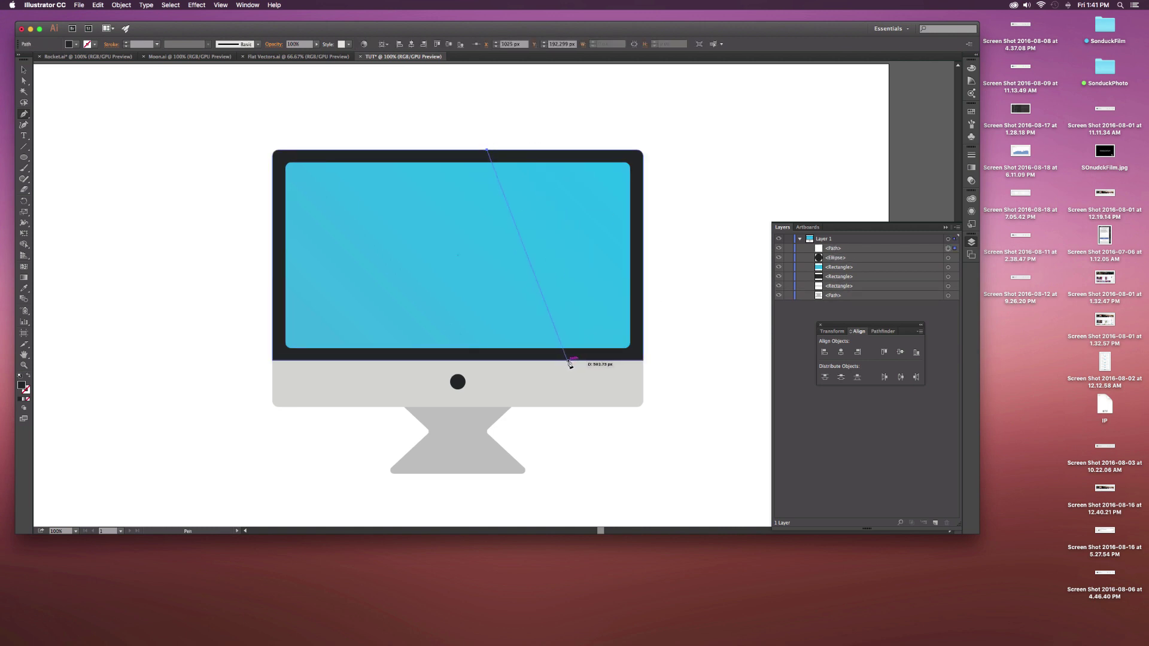
pyautogui.click(570, 362)
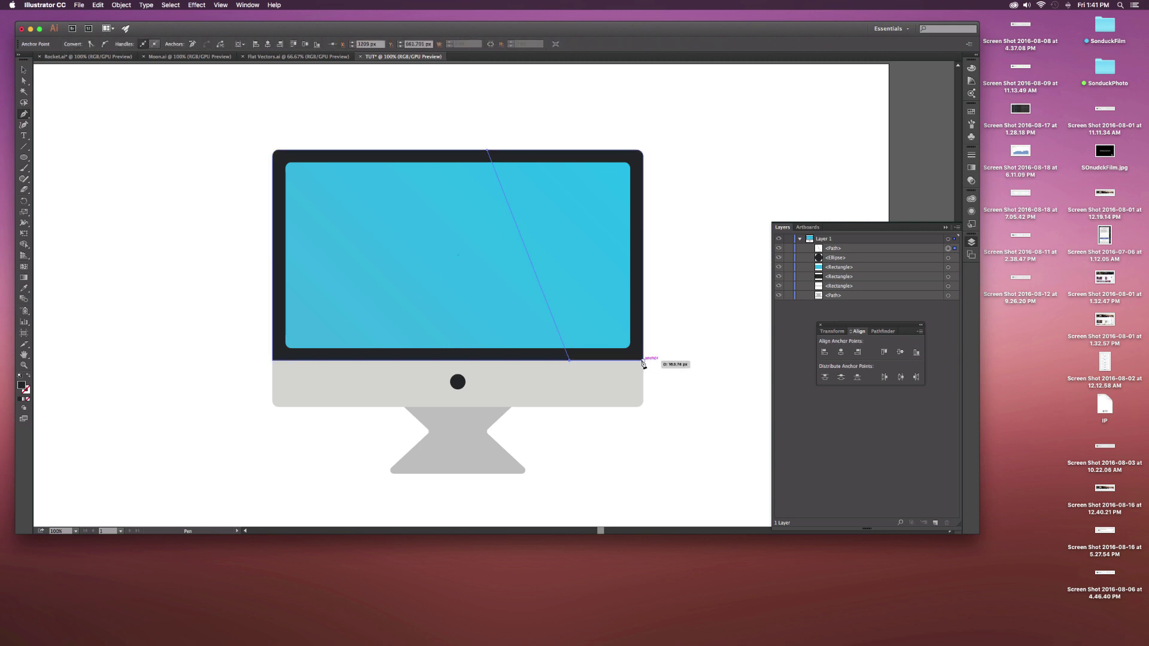
pyautogui.click(643, 360)
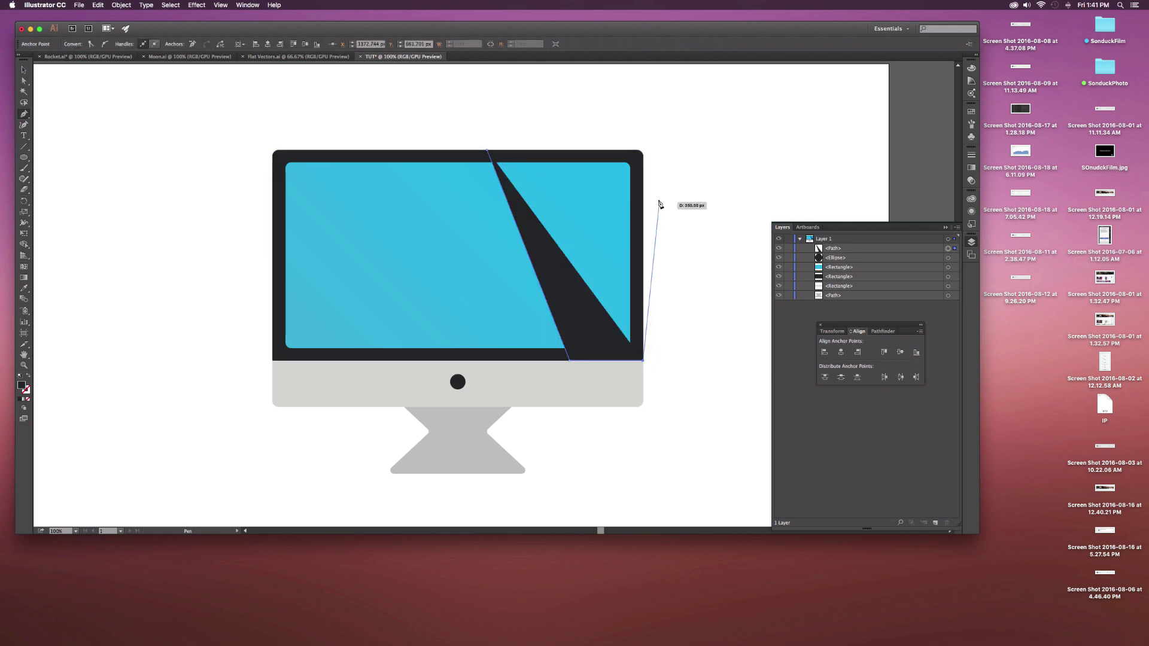
pyautogui.click(643, 151)
pyautogui.press('super+shift+a')
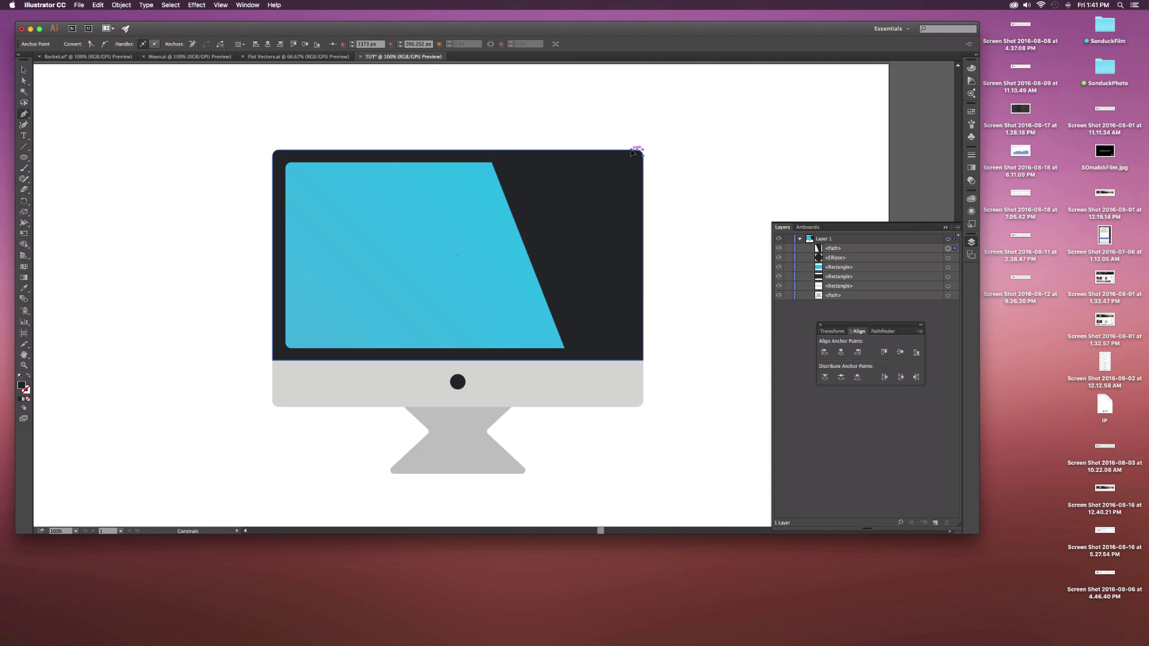
pyautogui.click(488, 150)
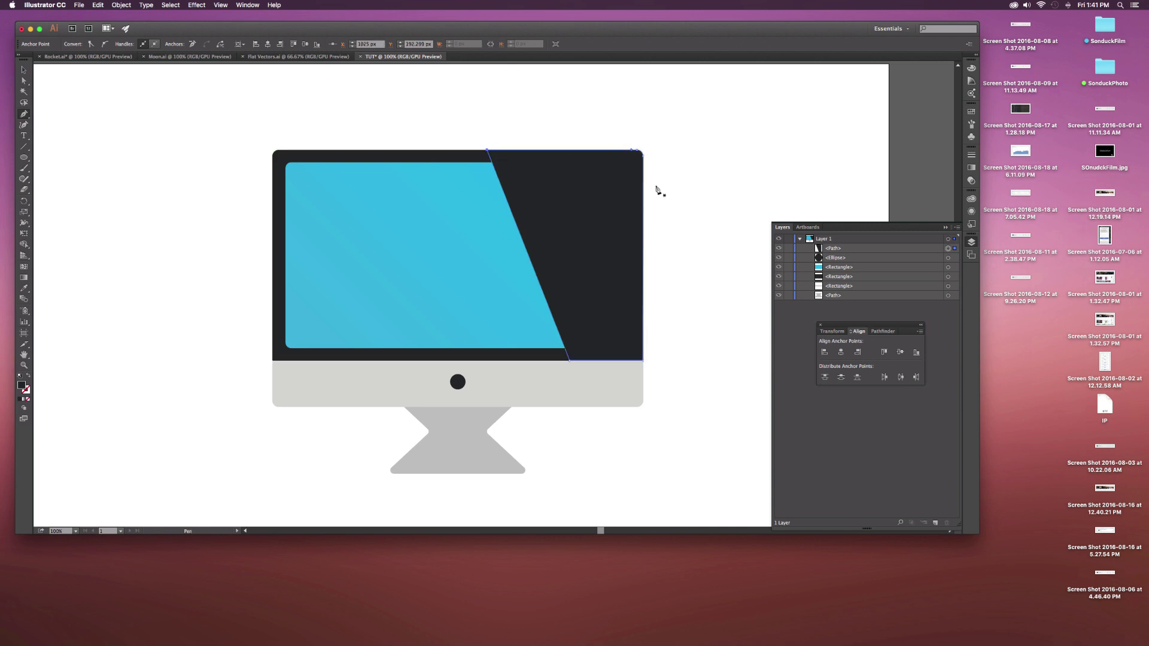
pyautogui.press('v')
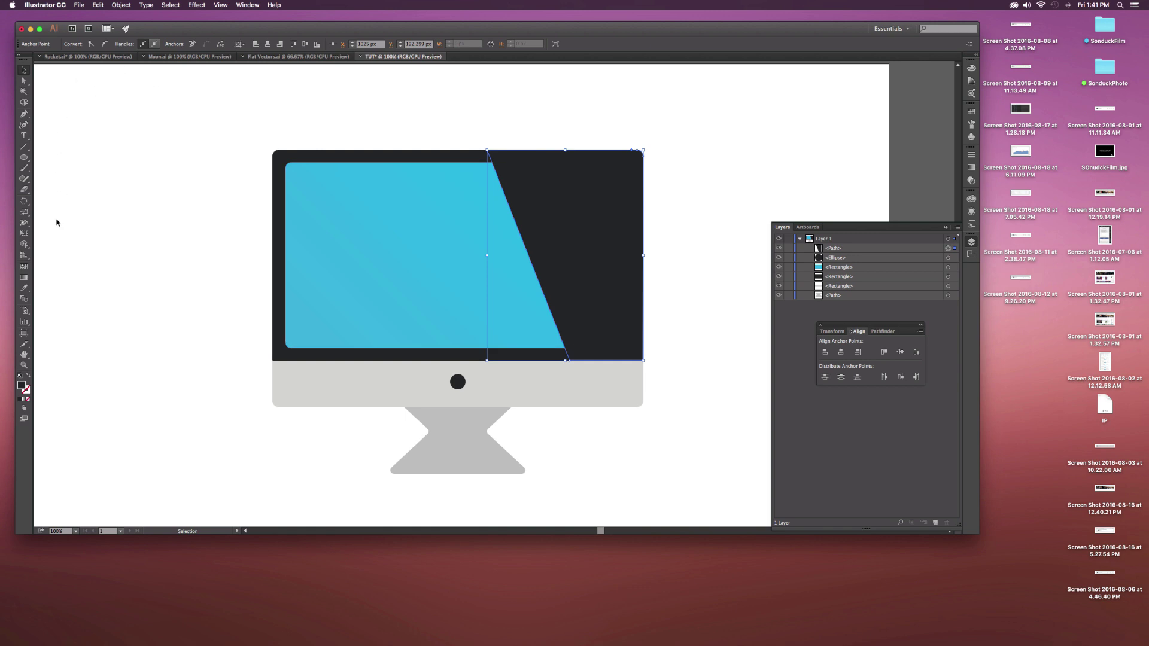
pyautogui.click(24, 69)
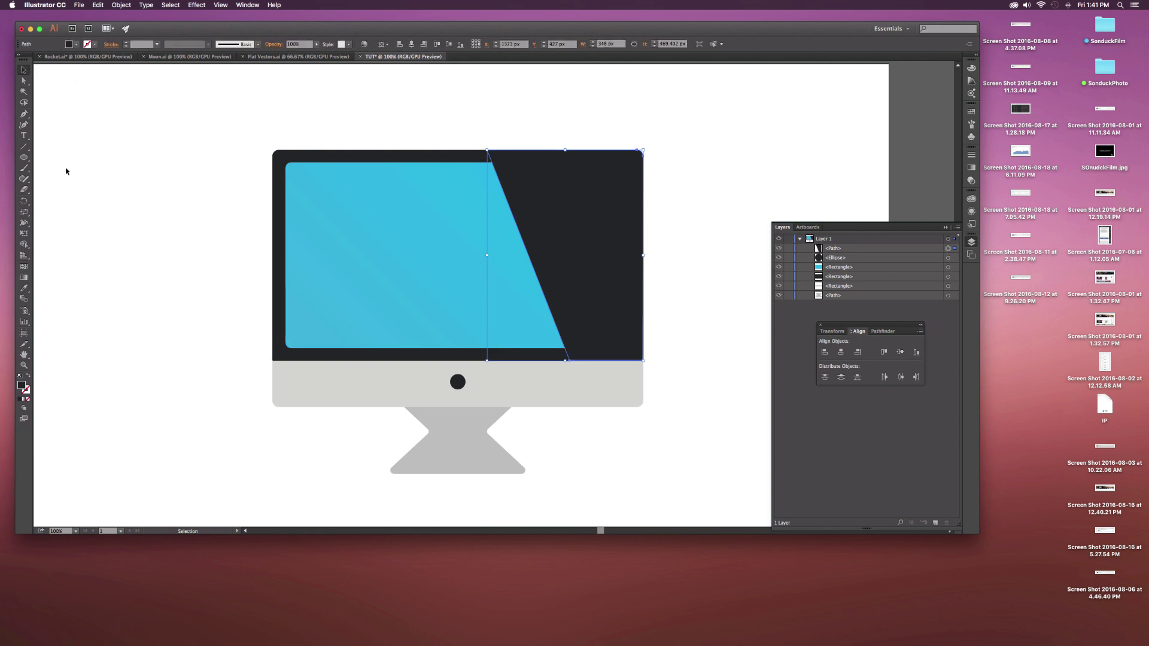
# Fill the slanted glare shape with white and set its opacity to 5%.
pyautogui.click(76, 44)
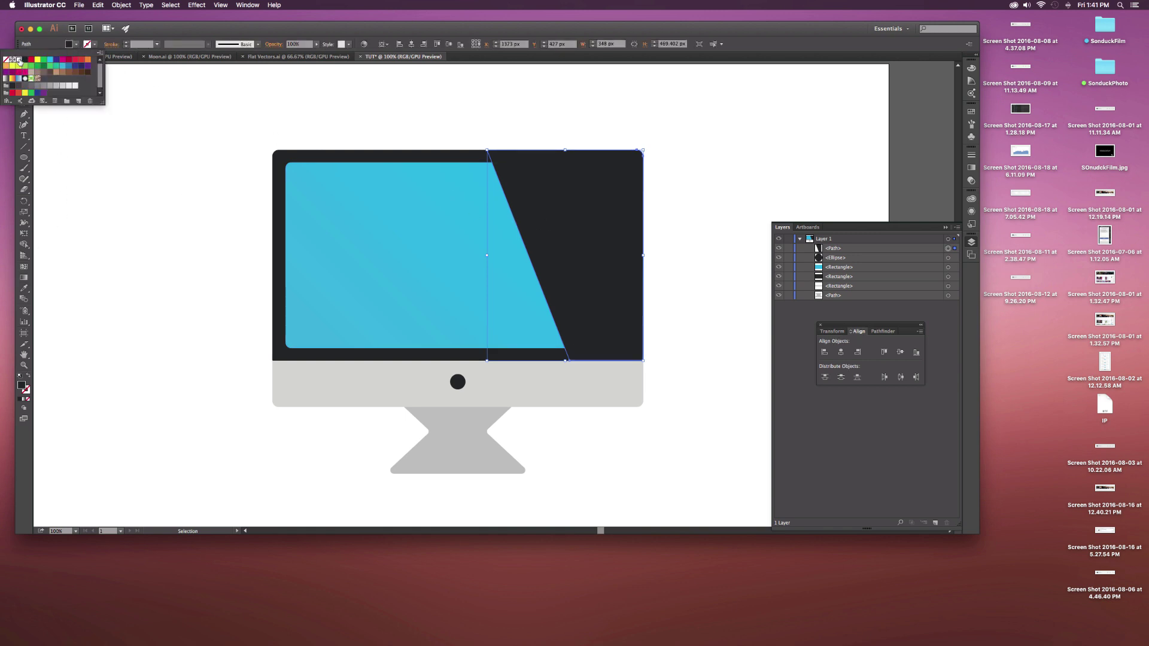
pyautogui.click(19, 60)
pyautogui.click(302, 45)
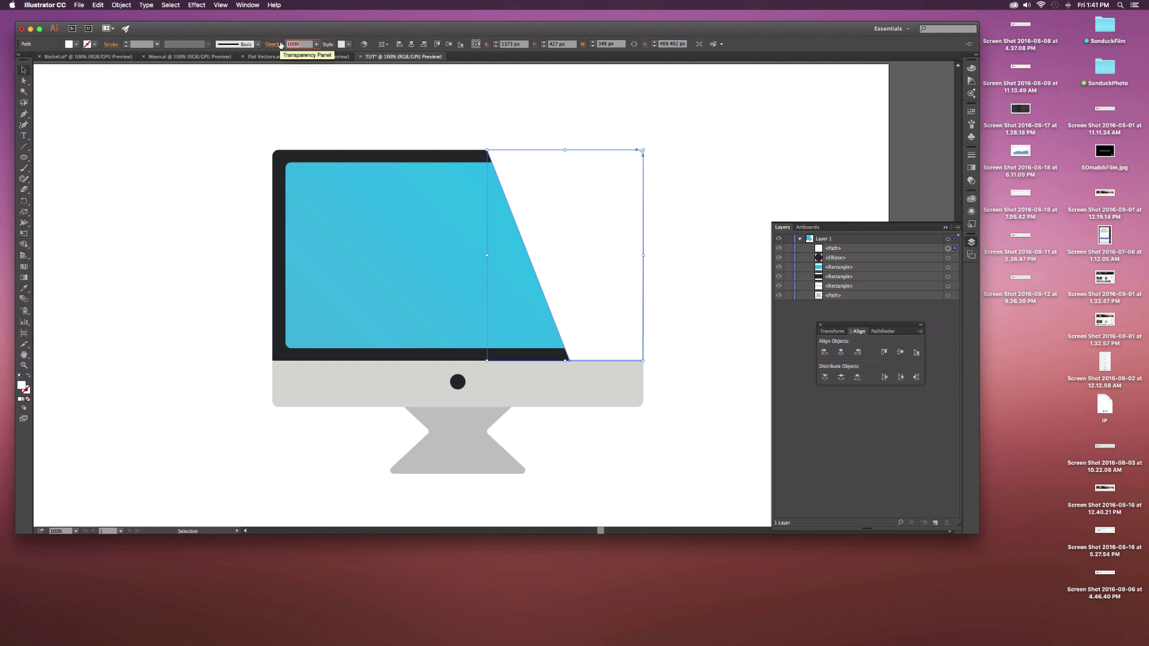
pyautogui.write('5')
pyautogui.press('Return')
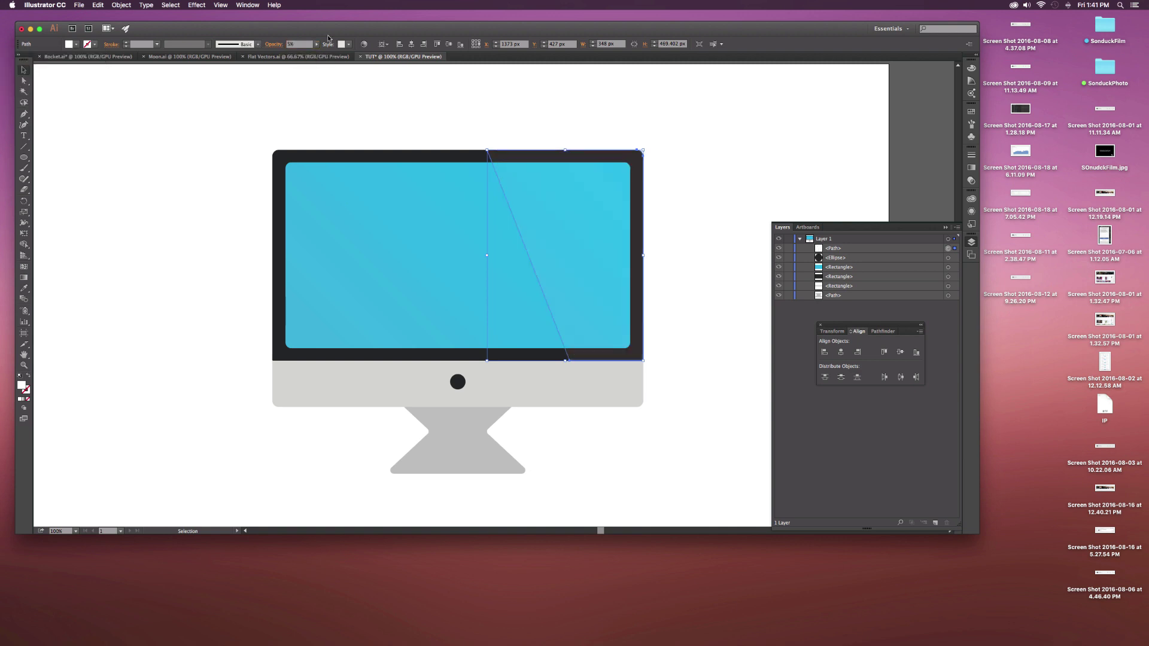
pyautogui.click(187, 249)
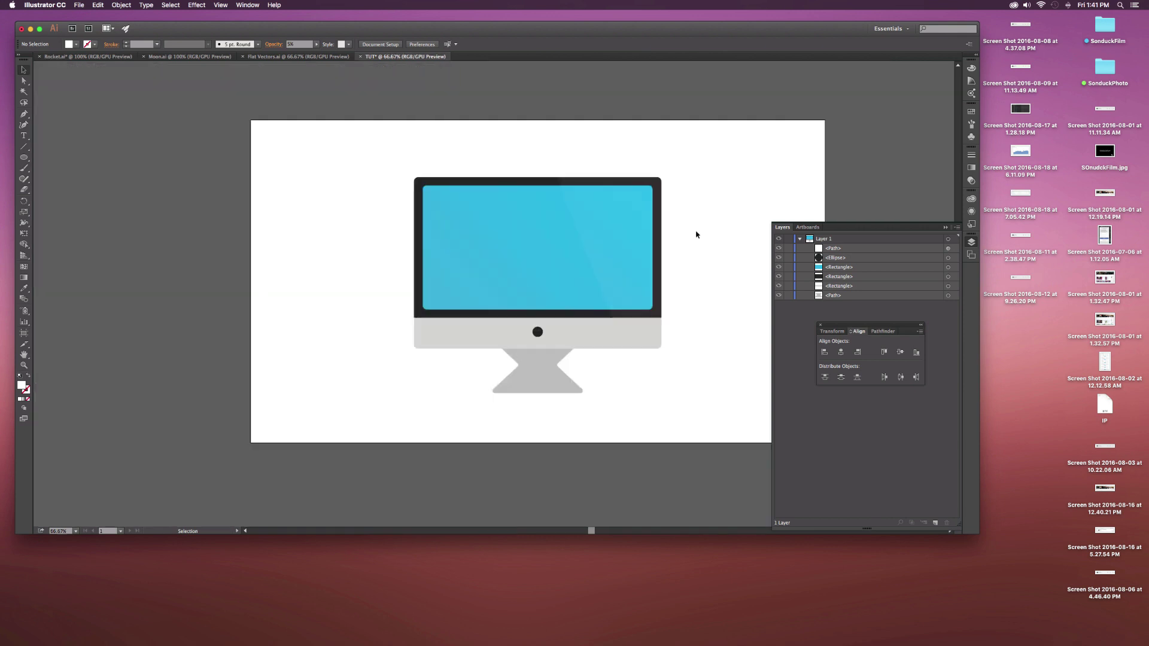
# Set the glare shape's opacity to 10%.
pyautogui.press('super+minus')
pyautogui.click(584, 212)
pyautogui.click(293, 44)
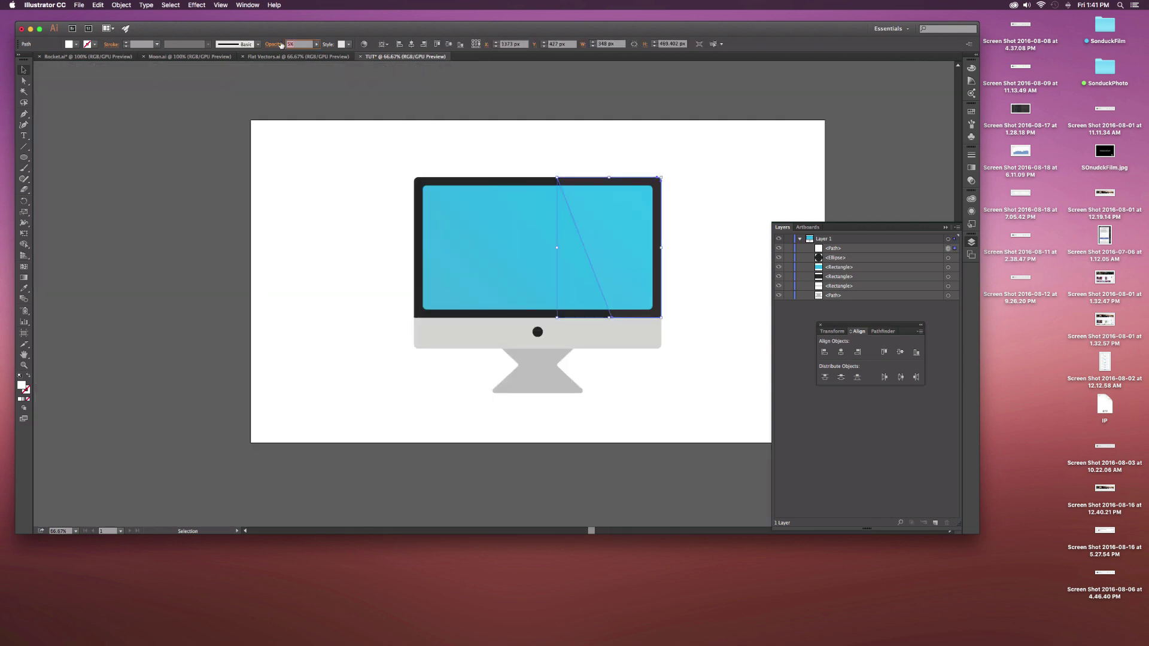
pyautogui.write('10')
pyautogui.press('Return')
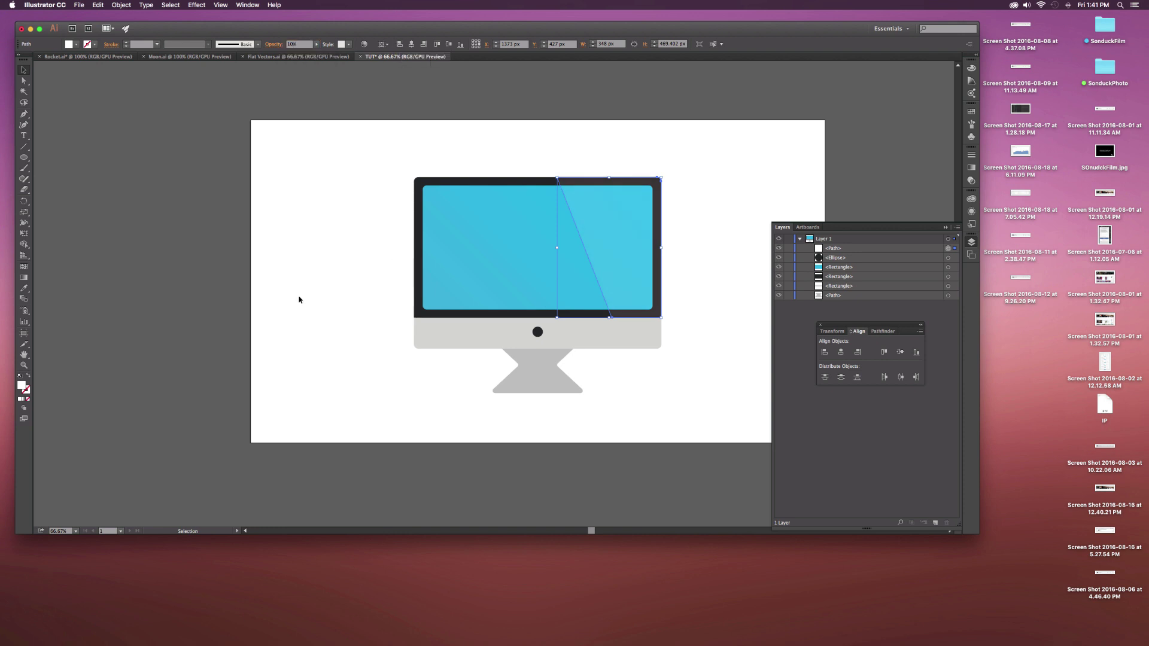
pyautogui.click(285, 355)
# Change the starting color stop of the screen rectangle's linear gradient to a dark indigo-blue swatch.
pyautogui.click(520, 259)
pyautogui.press('super+1')
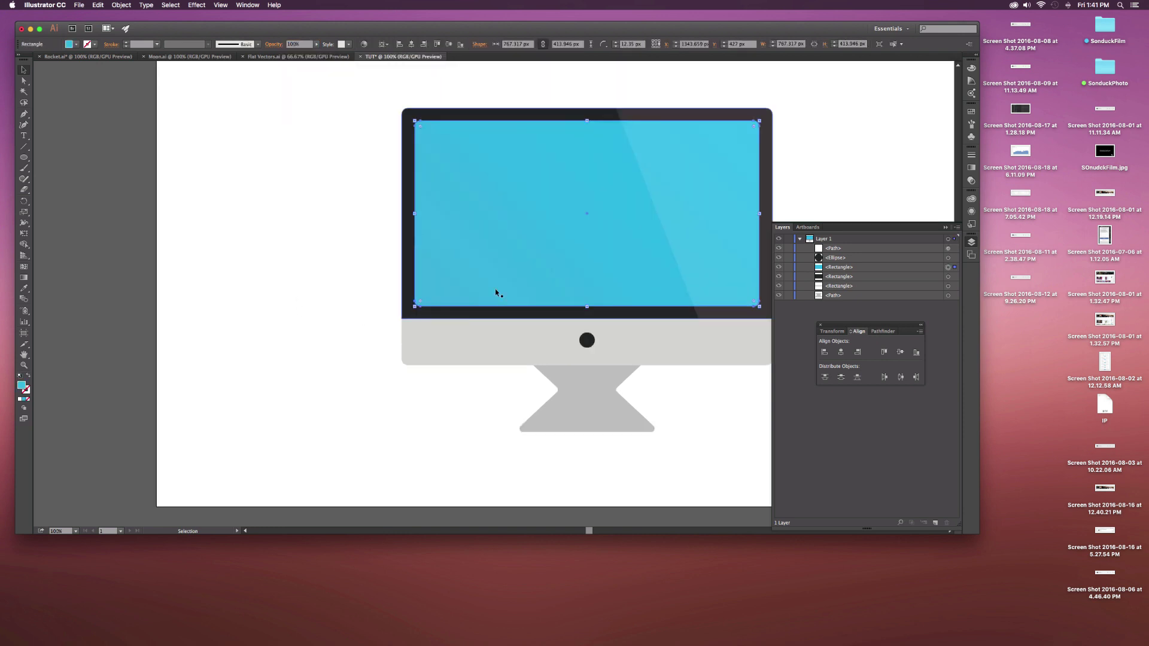
pyautogui.click(970, 168)
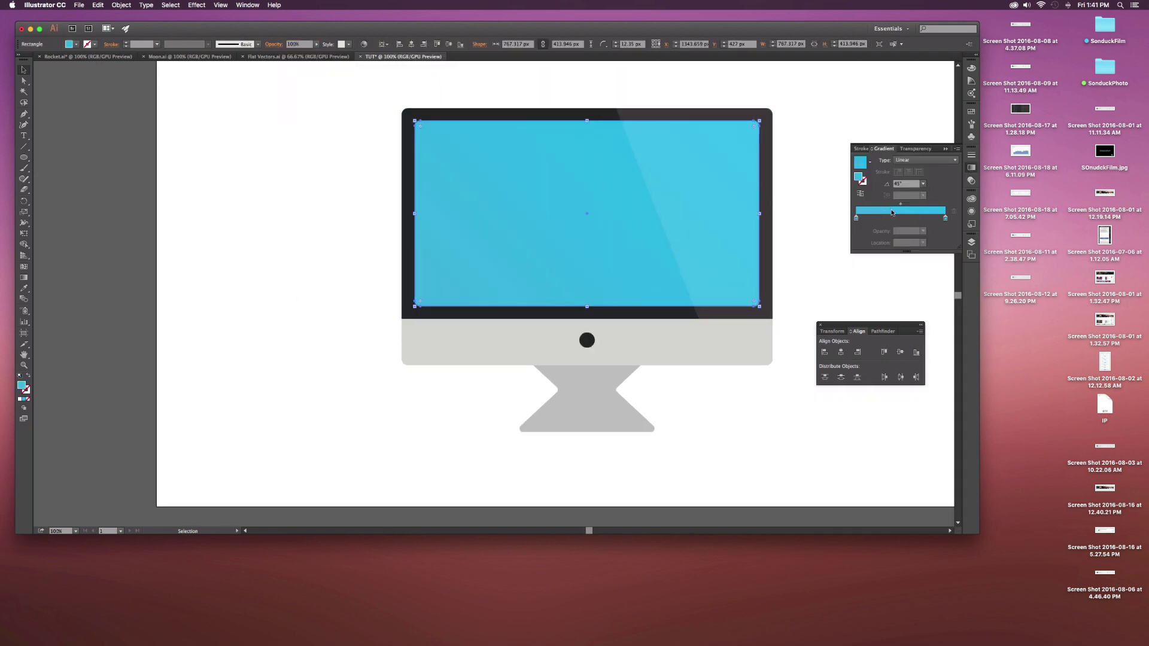
pyautogui.doubleClick(855, 217)
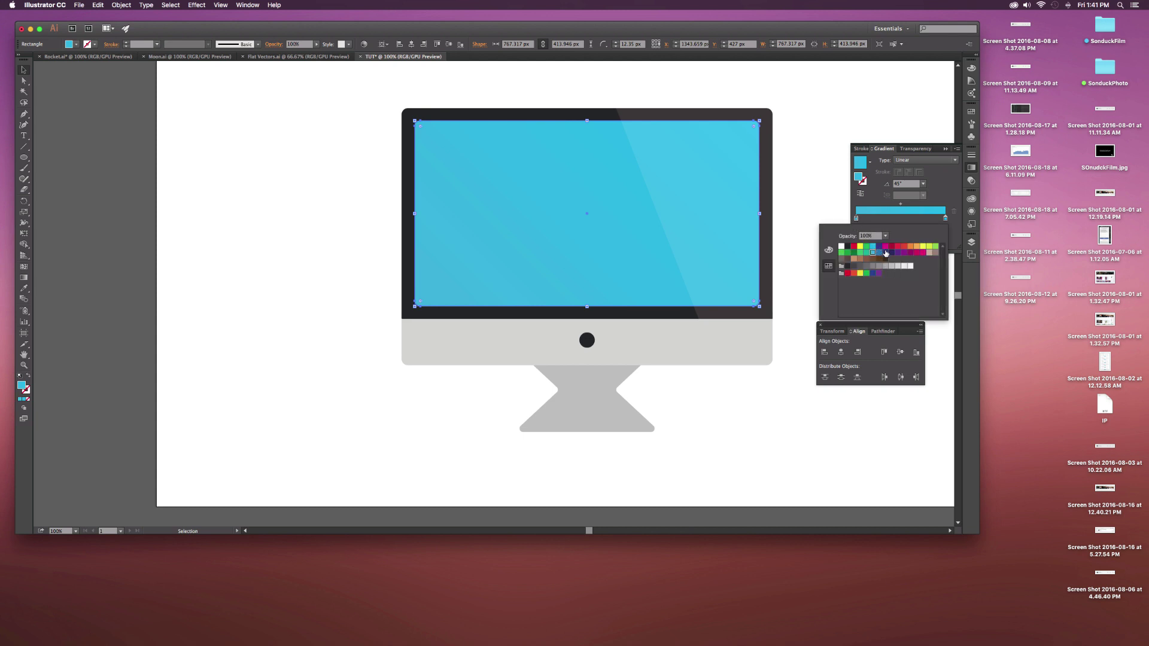
pyautogui.click(885, 253)
pyautogui.click(268, 462)
pyautogui.press('super+minus')
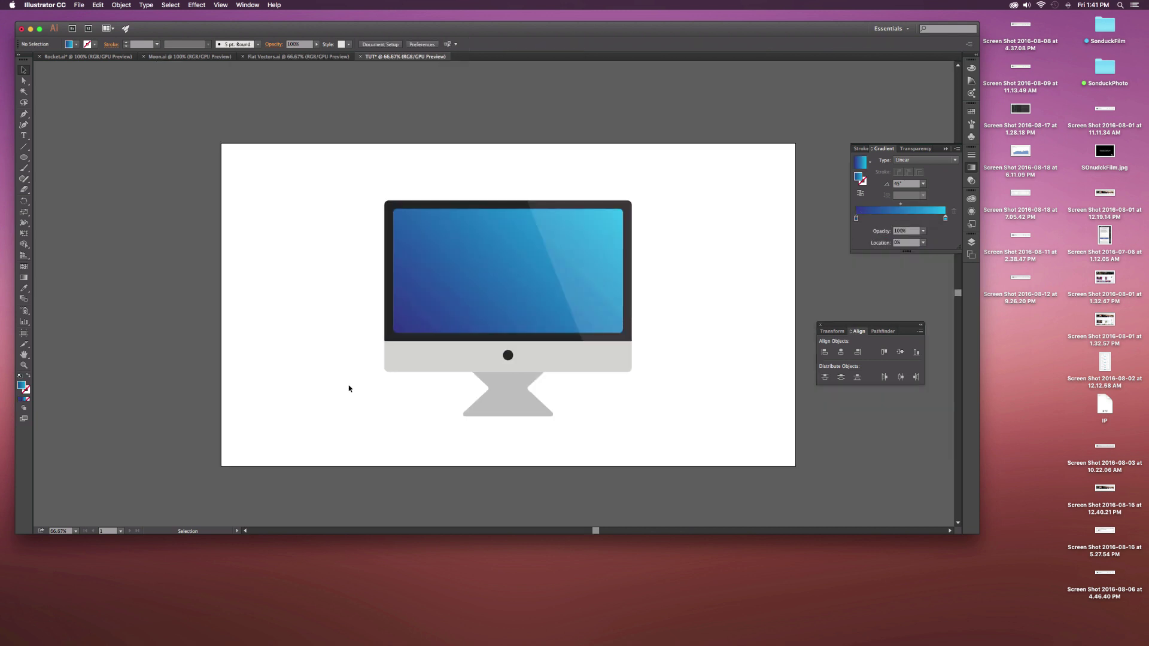
# Draw a rounded rectangle about 49 px wide and 573 px tall along the monitor's right edge and fill it with near-black.
pyautogui.hscroll(3, 295, 393)
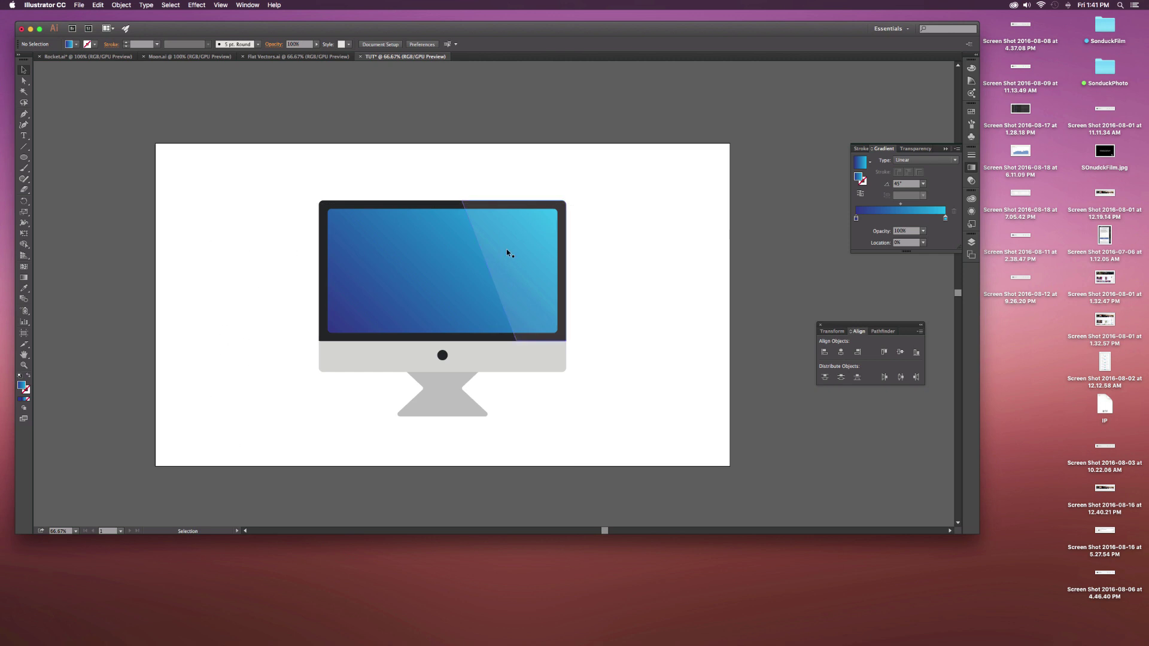
pyautogui.scroll(1, 579, 247)
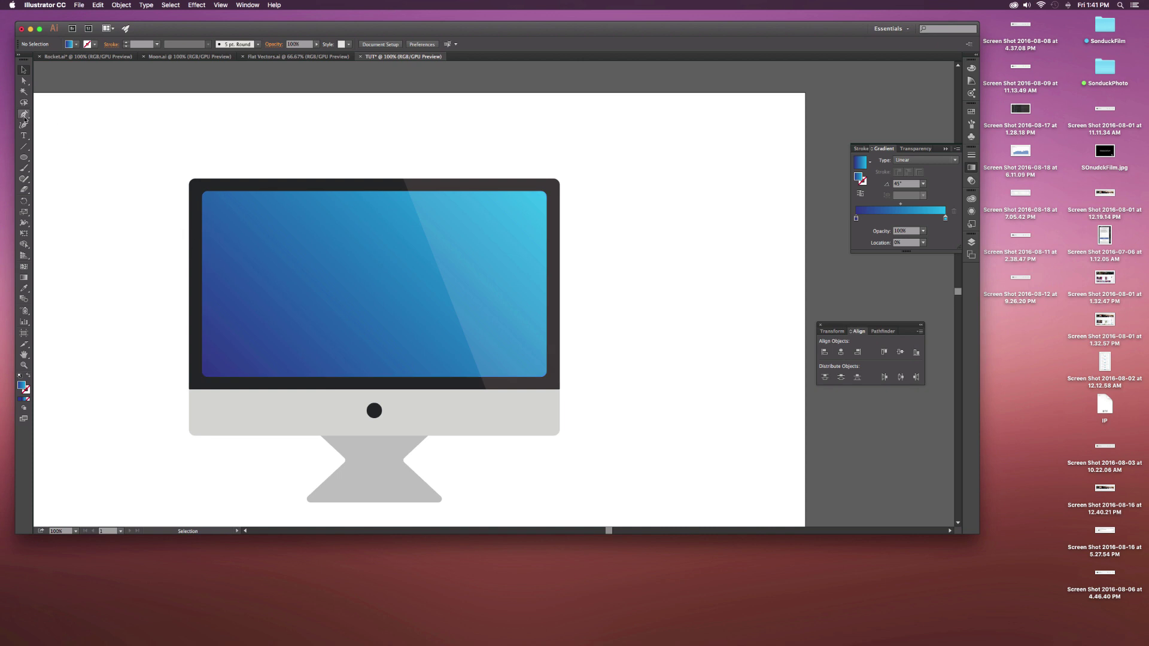
pyautogui.click(25, 158)
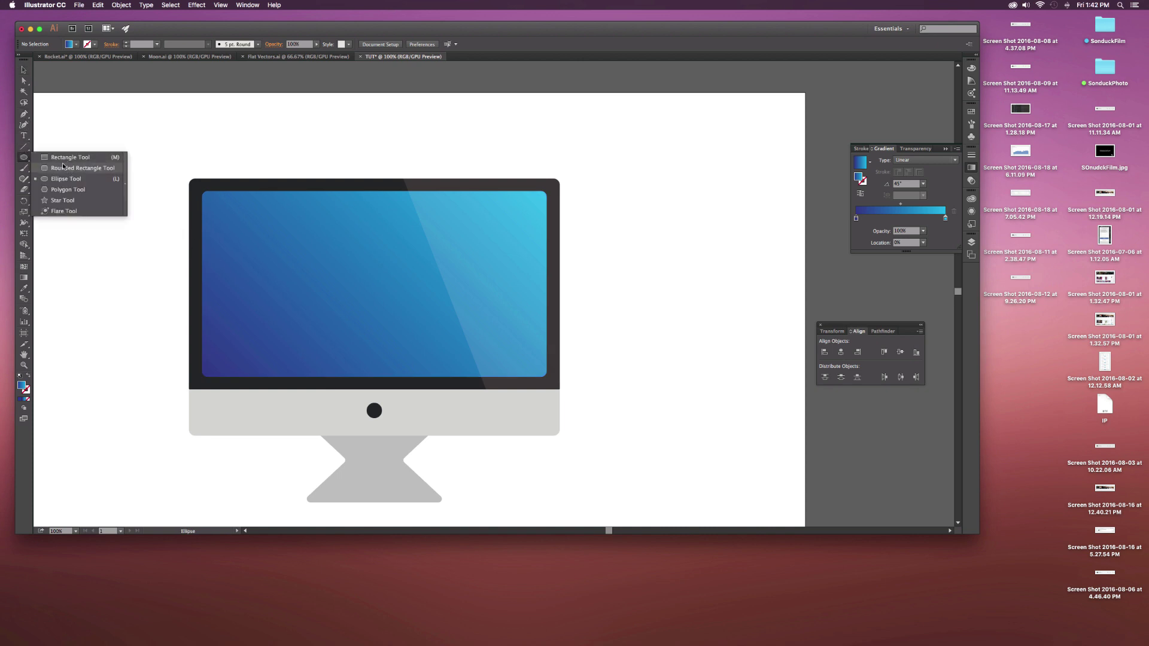
pyautogui.click(67, 168)
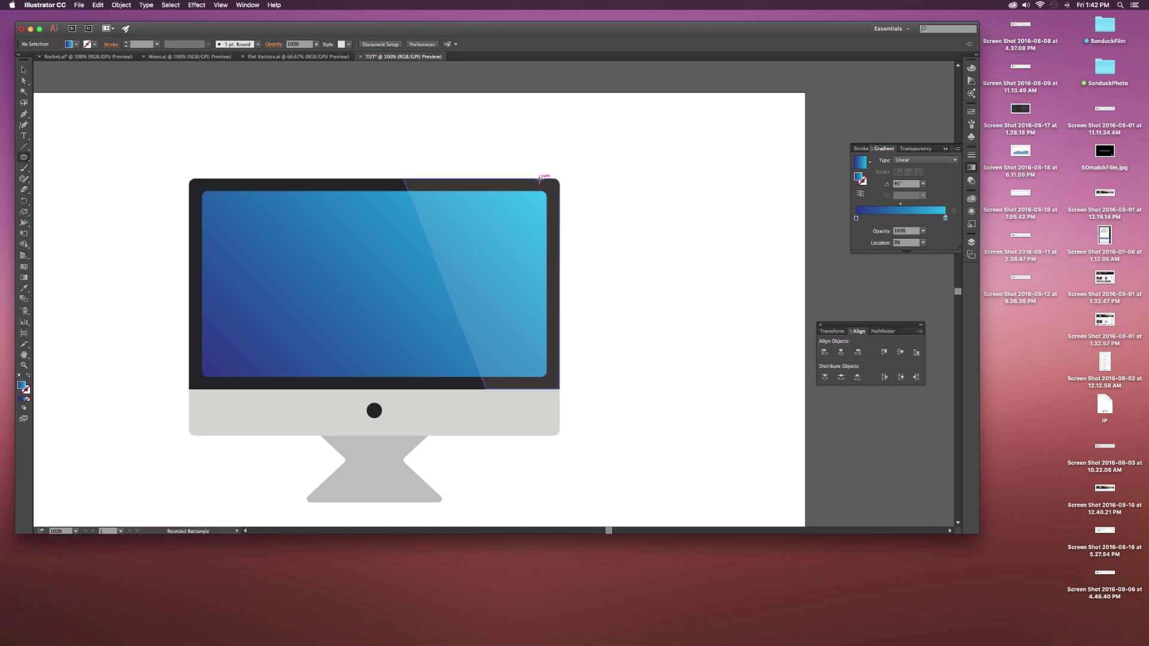
pyautogui.moveTo(542, 179); pyautogui.dragTo(564, 435)
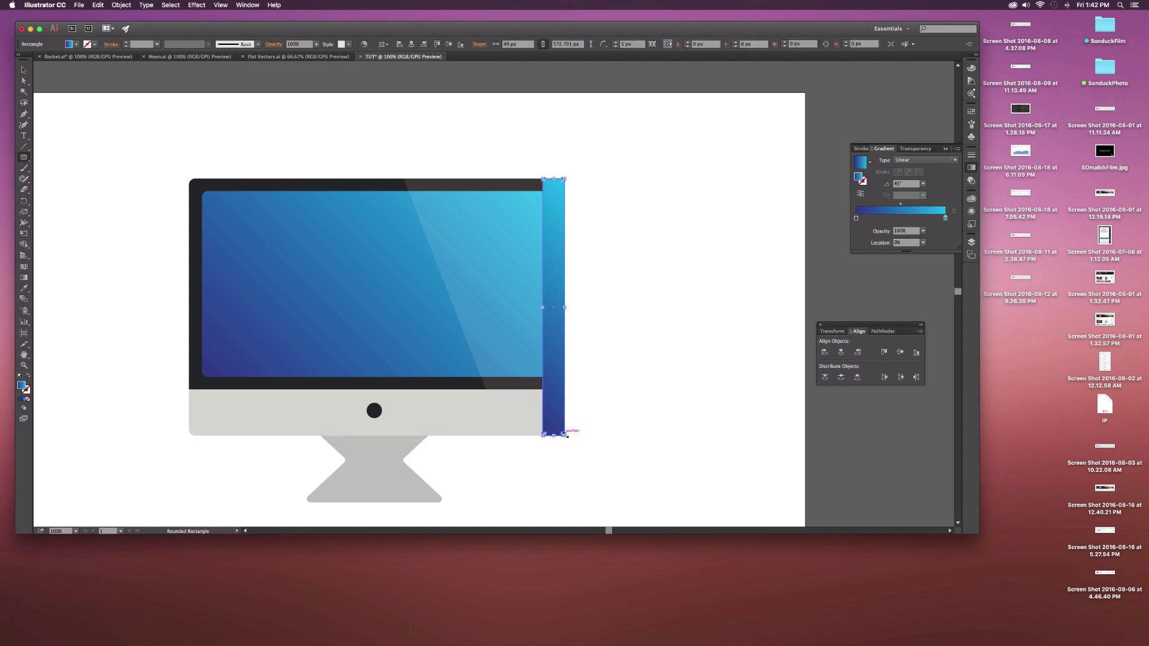
pyautogui.click(74, 45)
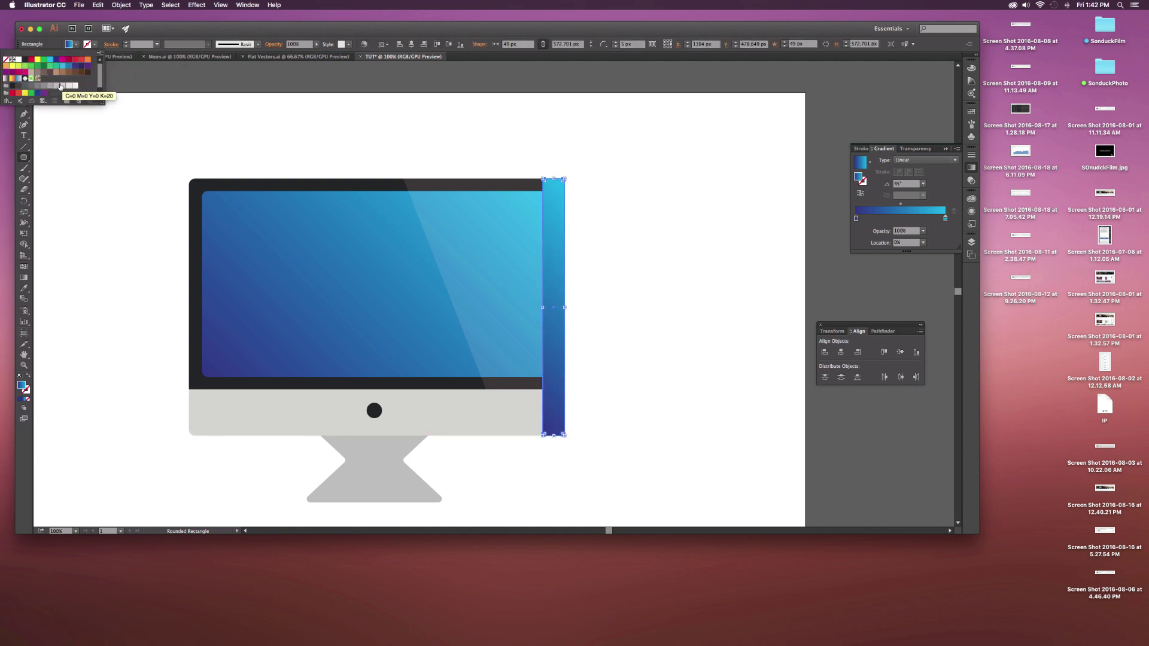
pyautogui.click(19, 89)
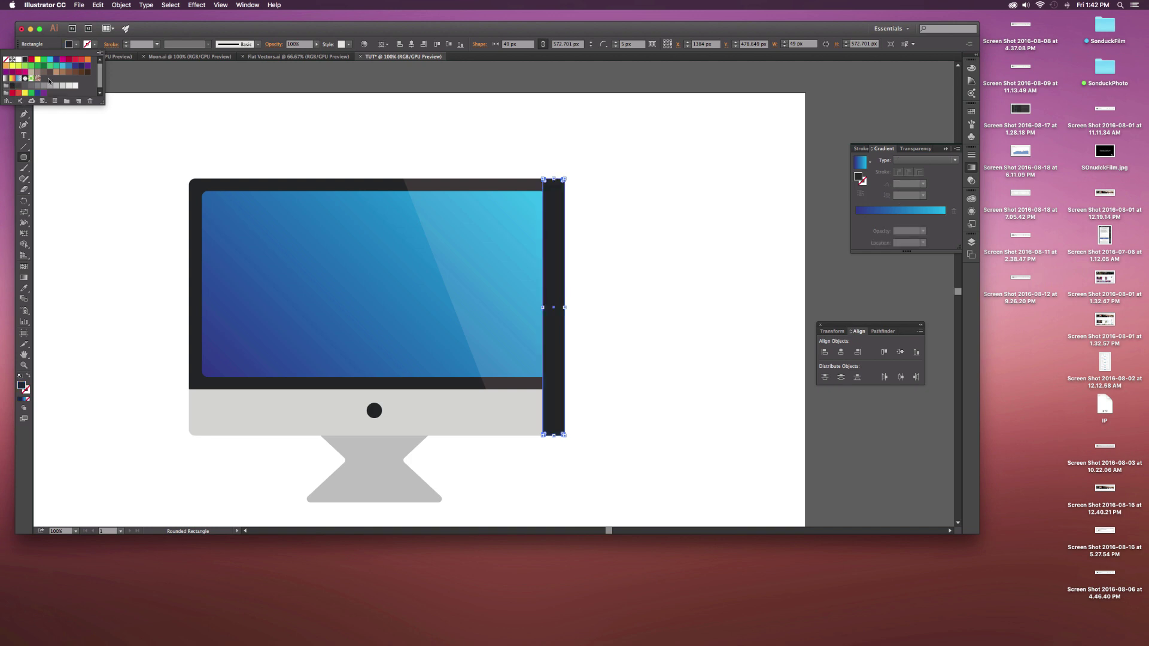
pyautogui.click(416, 35)
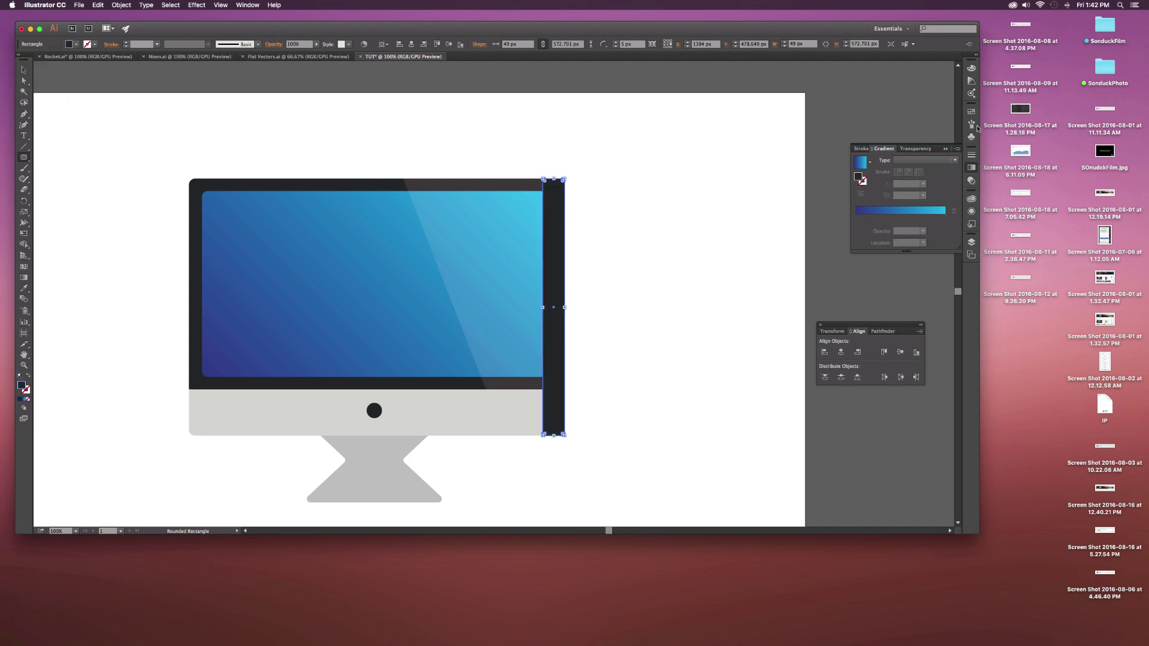
# Move the narrow rounded rectangle to the bottom of Layer 1's stacking order, behind the monitor.
pyautogui.click(971, 242)
pyautogui.moveTo(839, 248); pyautogui.dragTo(832, 311)
pyautogui.click(22, 68)
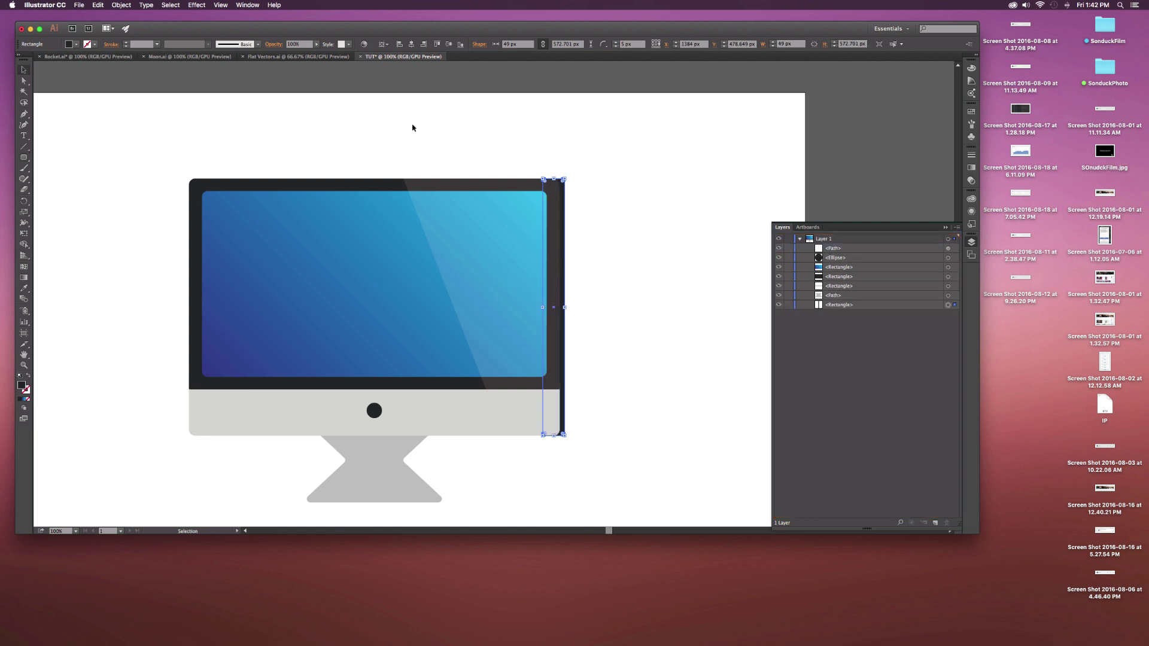
pyautogui.click(618, 150)
# Set the corner radius of the narrow side rectangle to 14 px.
pyautogui.scroll(2, 637, 220)
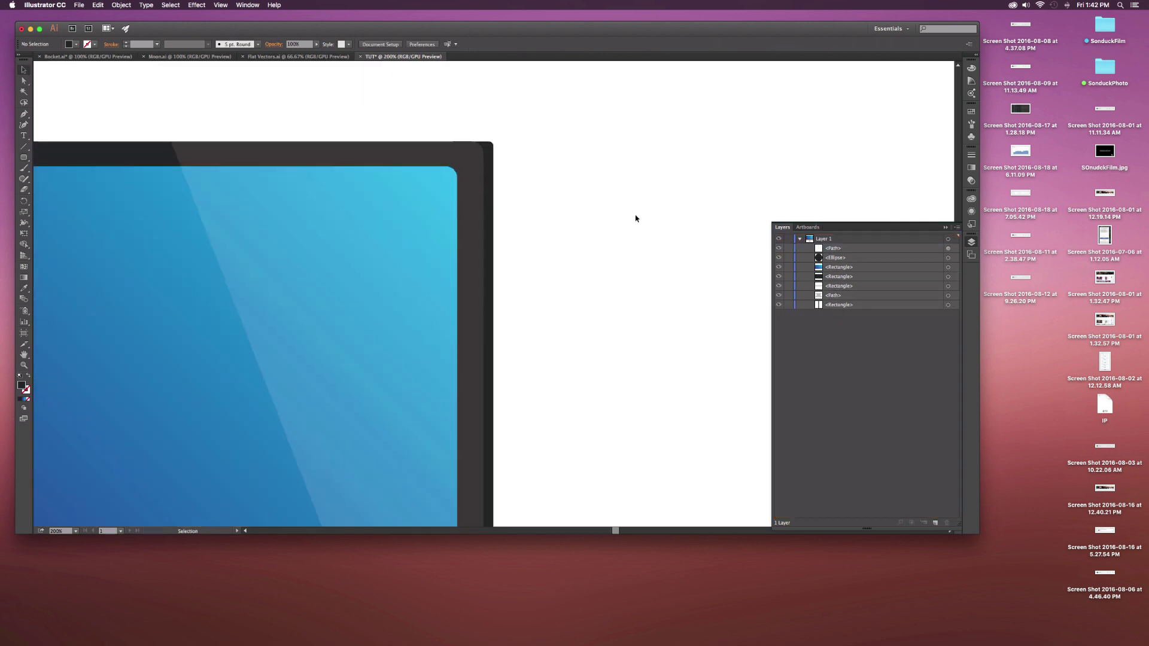
pyautogui.click(490, 152)
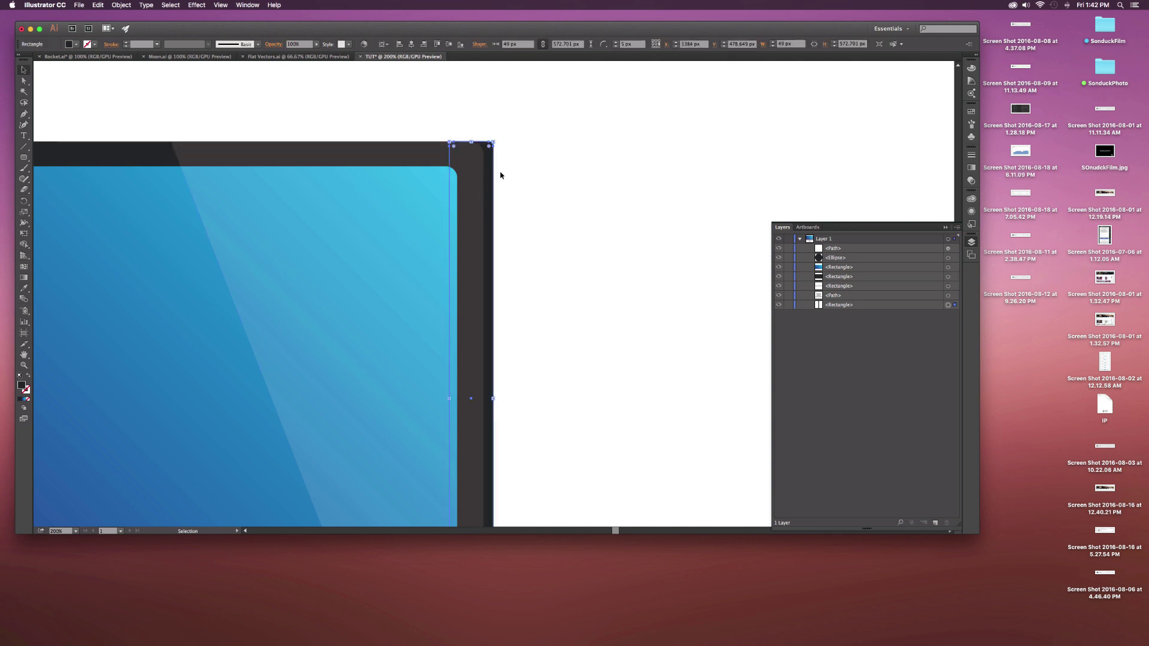
pyautogui.press('Return')
pyautogui.click(628, 149)
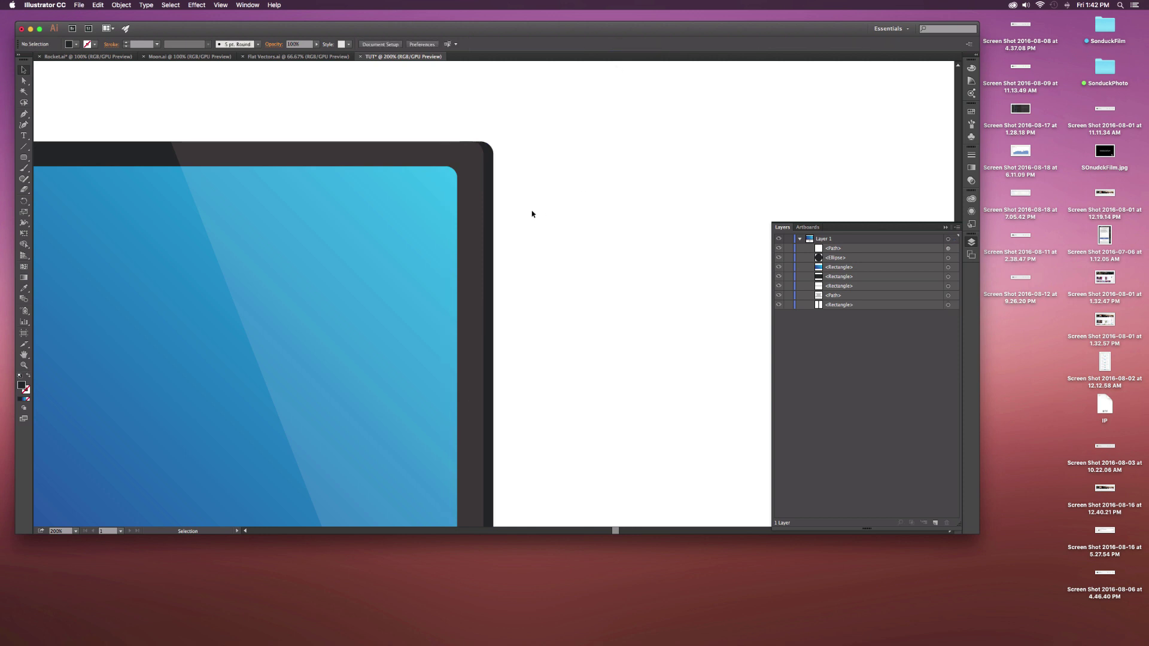
# Fill the narrow side rectangle behind the monitor with a light gray swatch.
pyautogui.click(493, 159)
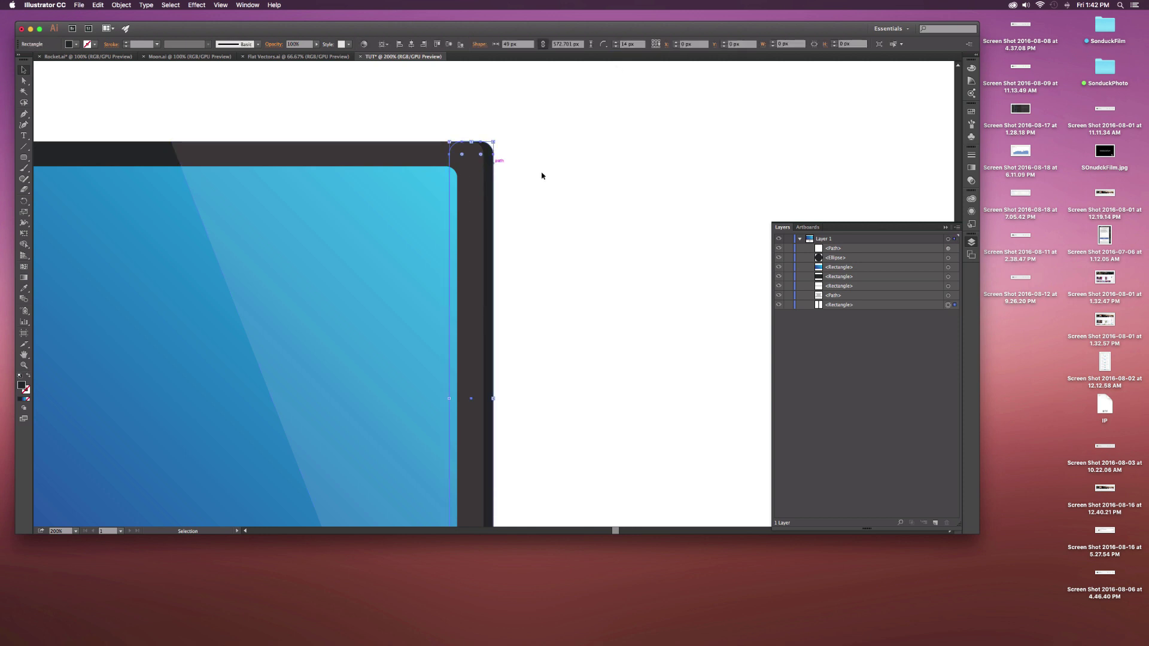
pyautogui.click(495, 203)
pyautogui.click(473, 192)
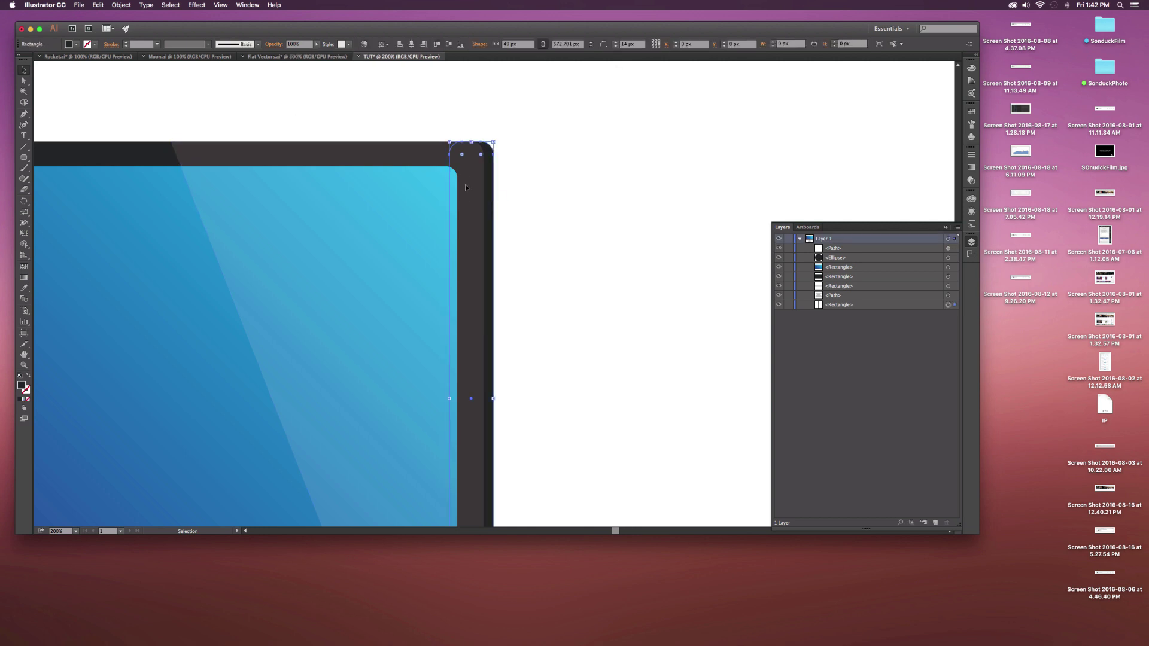
pyautogui.click(76, 44)
pyautogui.click(60, 88)
pyautogui.click(592, 201)
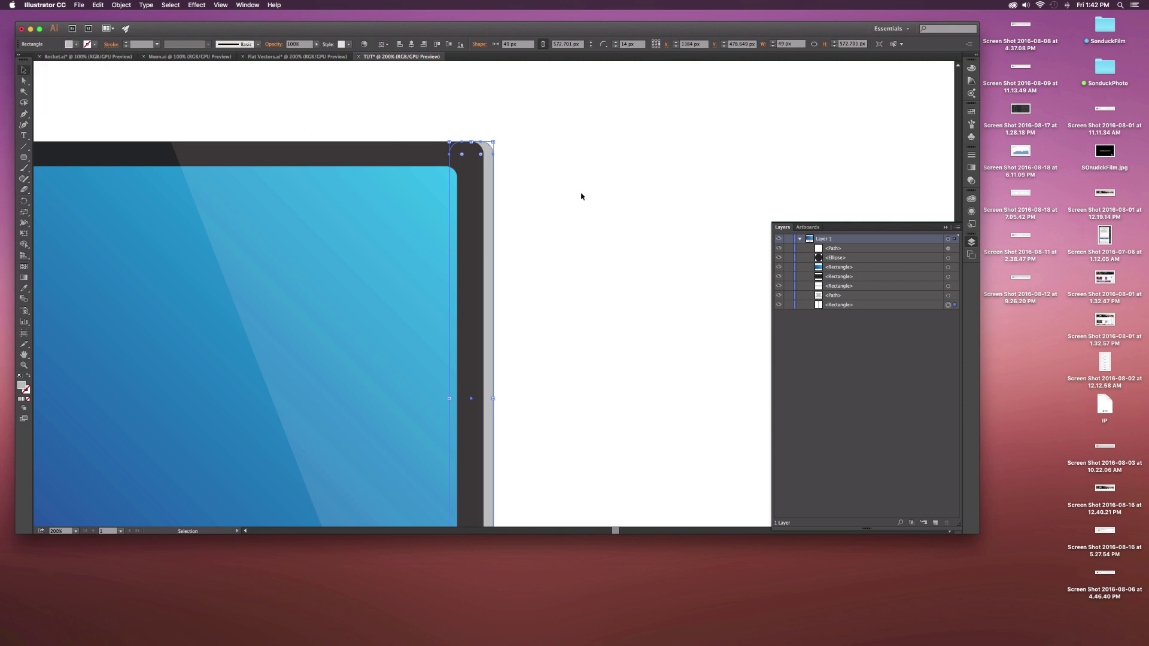
# Duplicate the light gray side rectangle and fit the copy along the monitor's top edge as a thin strip.
pyautogui.click(573, 190)
pyautogui.press('super+minus')
pyautogui.press('super+minus')
pyautogui.press('super+minus')
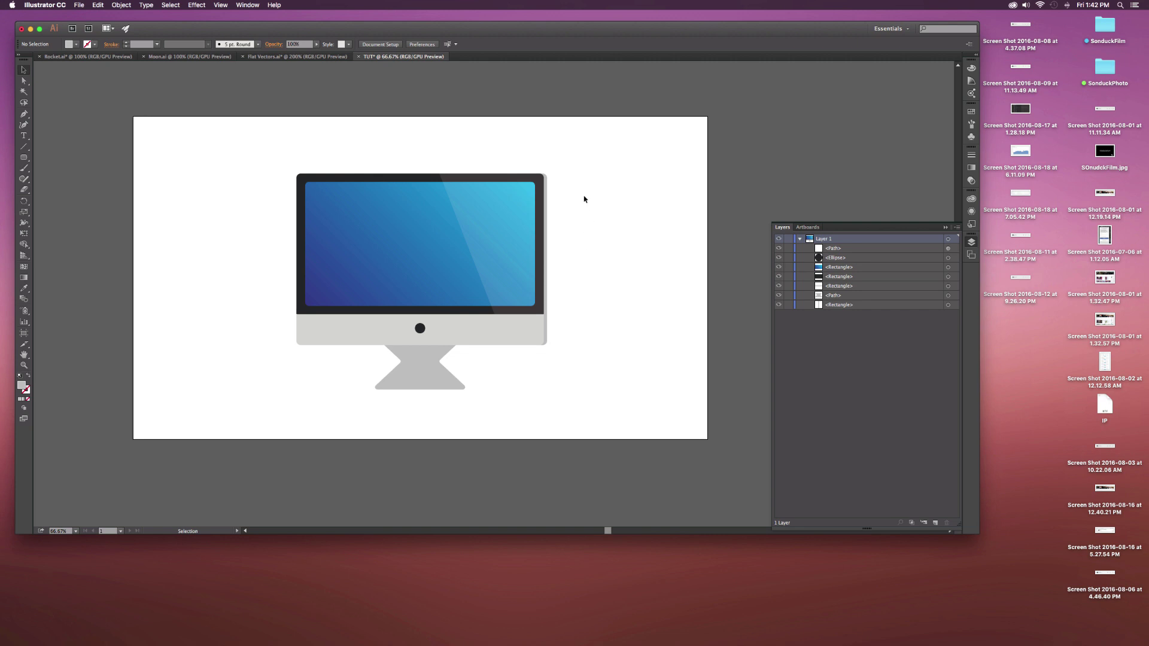
pyautogui.click(537, 202)
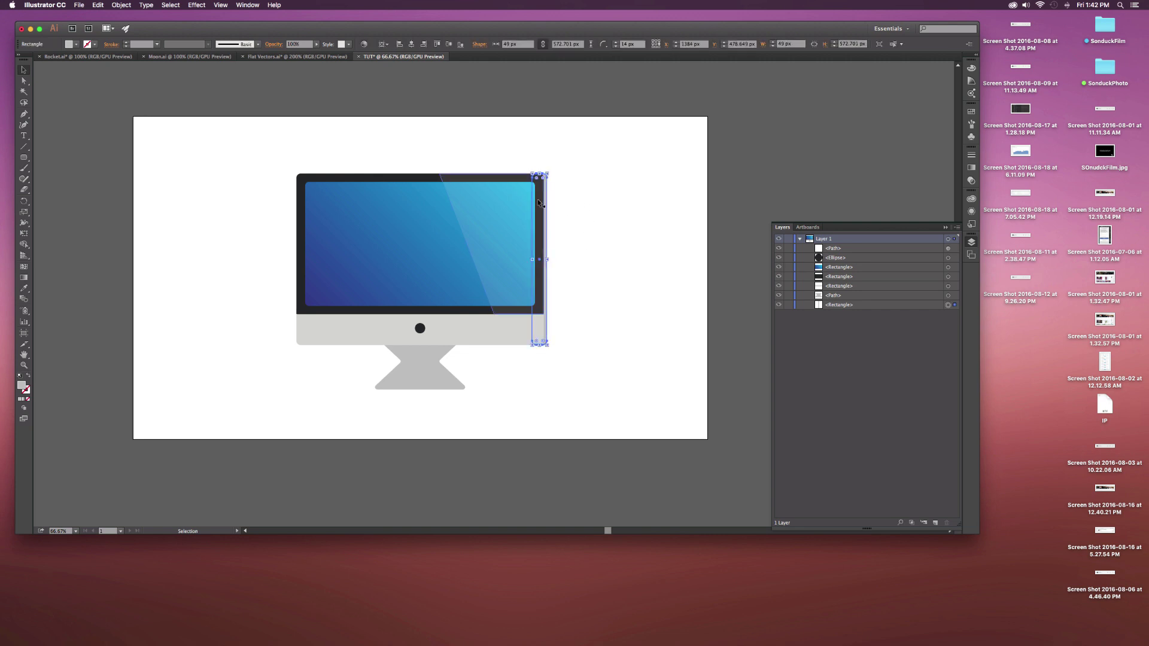
pyautogui.press('super+c')
pyautogui.press('super+v')
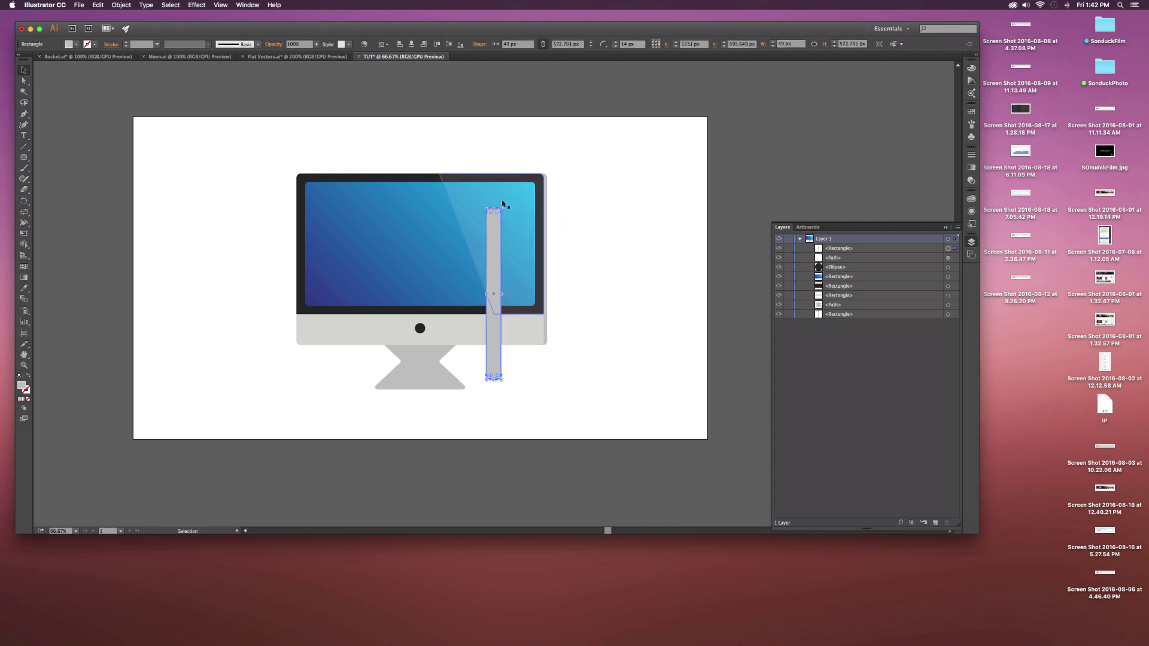
pyautogui.click(476, 257)
pyautogui.click(489, 342)
pyautogui.moveTo(526, 377); pyautogui.dragTo(607, 254)
pyautogui.moveTo(556, 293); pyautogui.dragTo(546, 180)
pyautogui.press('Up')
pyautogui.press('Up')
pyautogui.press('Up')
pyautogui.press('Up')
# Move the duplicated edge rectangle to the bottom of Layer 1's stacking order, behind the monitor.
pyautogui.click(841, 250)
pyautogui.moveTo(841, 250); pyautogui.dragTo(833, 310)
pyautogui.click(631, 235)
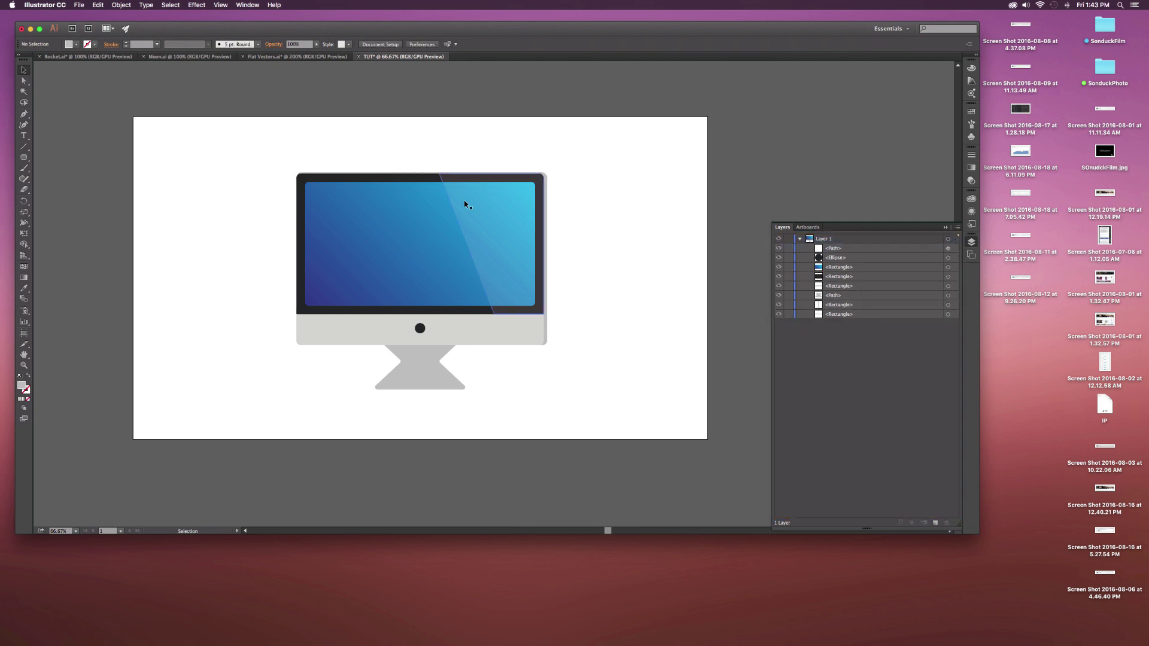
# Scale the whole iMac artwork down to about 467 px wide and place it in the artboard's lower-left corner.
pyautogui.scroll(1, 433, 184)
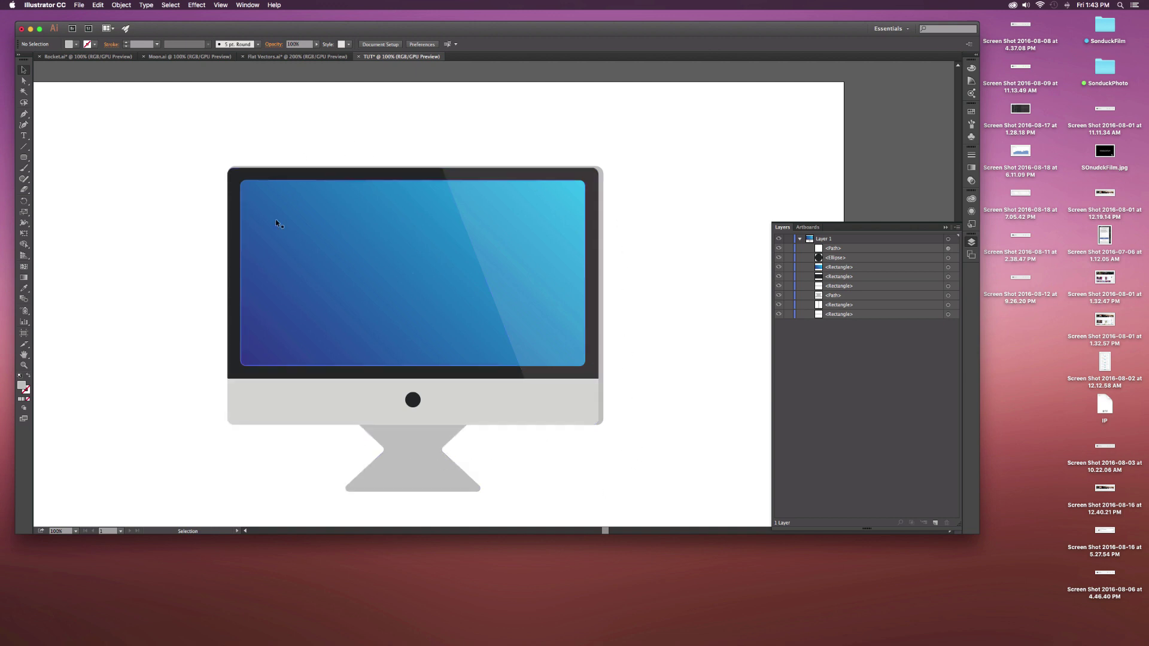
pyautogui.scroll(-2, 200, 192)
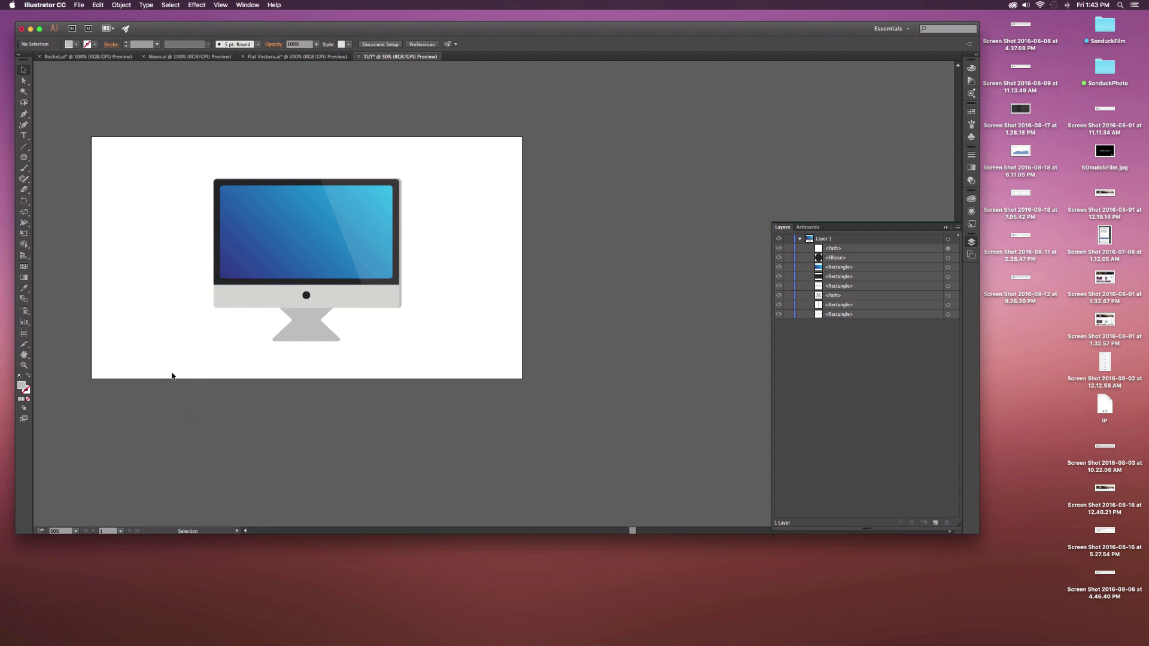
pyautogui.press('super+a')
pyautogui.click(144, 359)
pyautogui.moveTo(144, 359); pyautogui.dragTo(360, 214)
pyautogui.moveTo(298, 251); pyautogui.dragTo(146, 324)
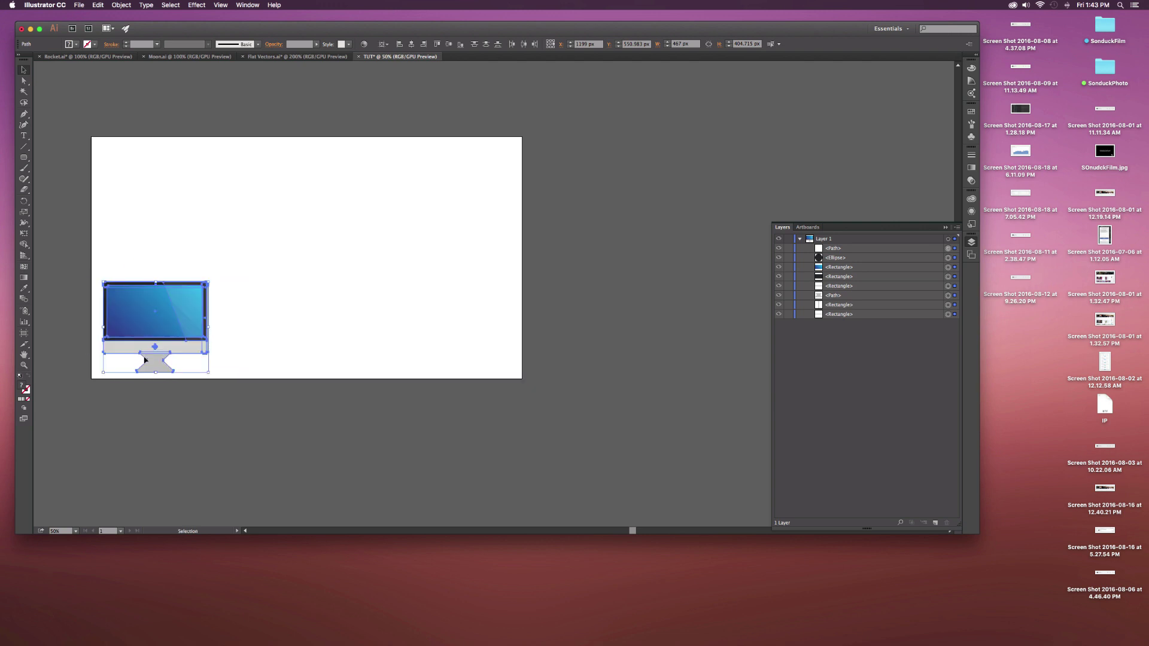
pyautogui.click(146, 458)
pyautogui.scroll(1, 144, 405)
pyautogui.scroll(1, 288, 167)
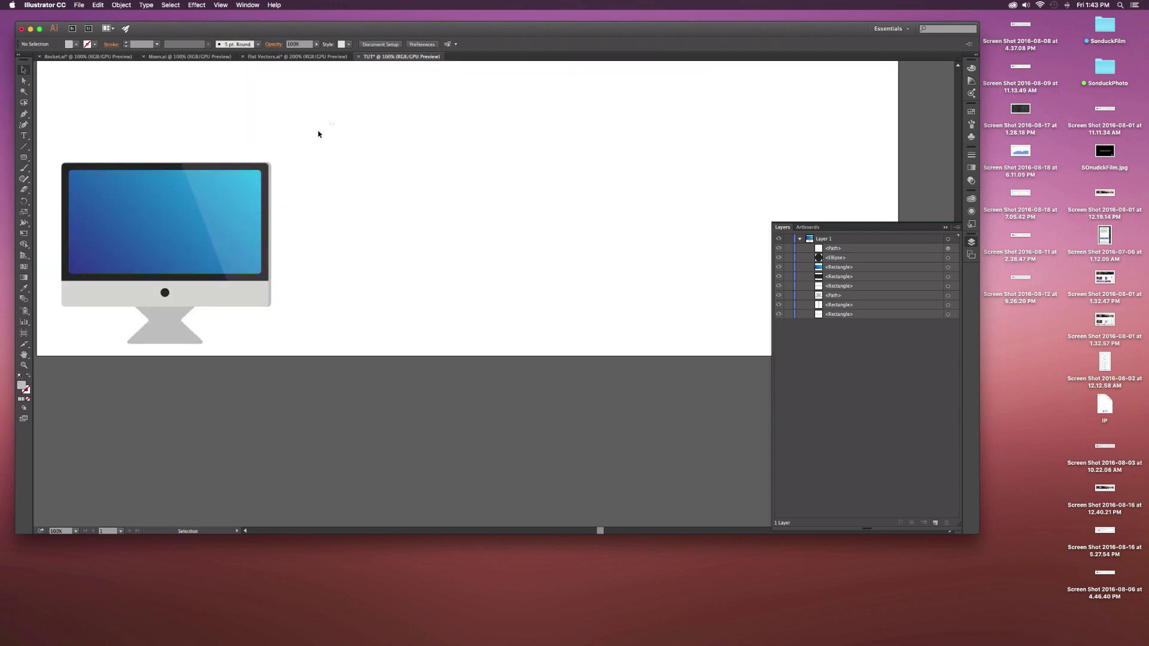
pyautogui.press('super+a')
pyautogui.click(367, 261)
pyautogui.scroll(-2, 317, 327)
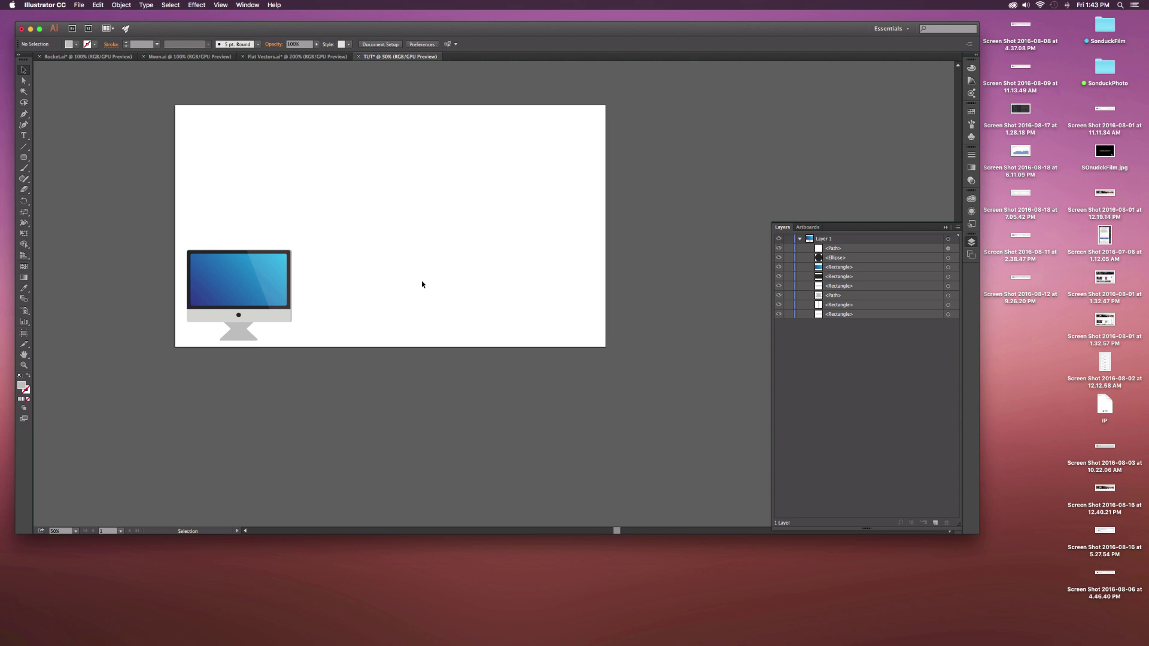
# Examine the white envelope icon in the Flat Vectors.ai document and return to the TUT document.
pyautogui.click(303, 56)
pyautogui.scroll(-3, 616, 497)
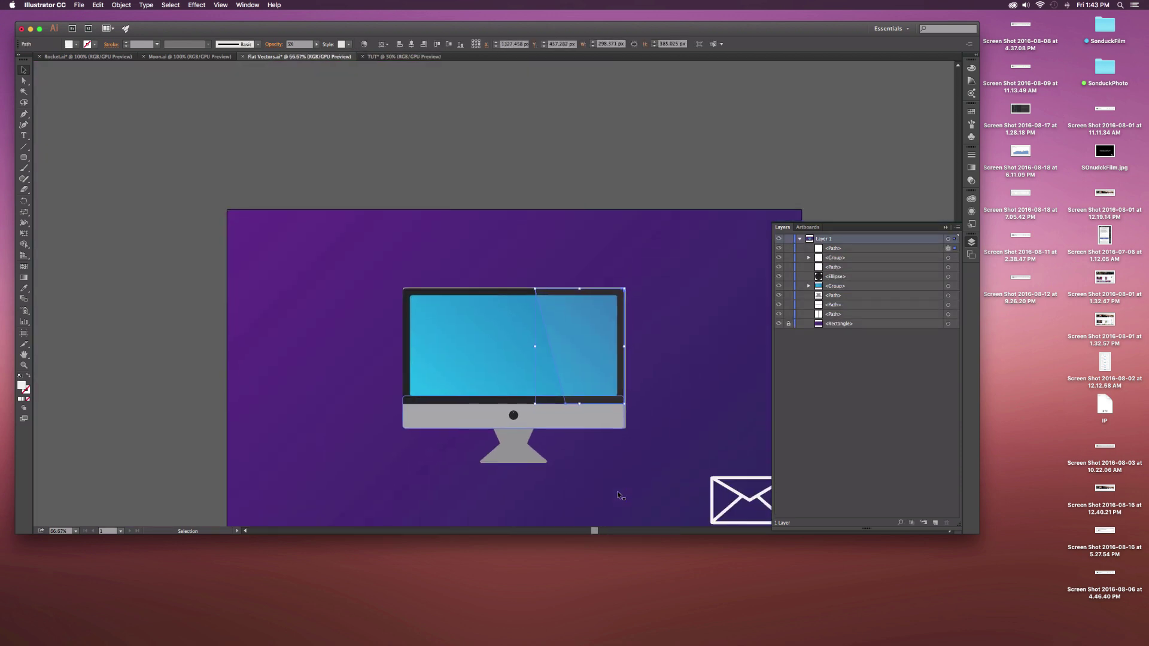
pyautogui.scroll(-2, 616, 490)
pyautogui.hscroll(4, 616, 490)
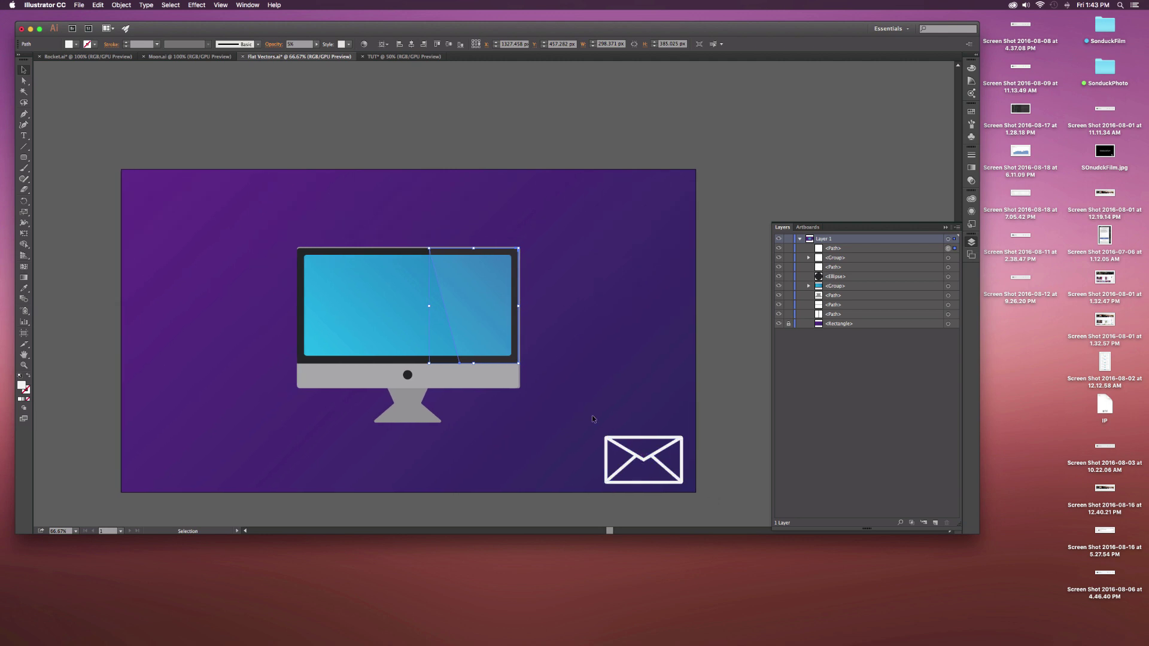
pyautogui.click(394, 56)
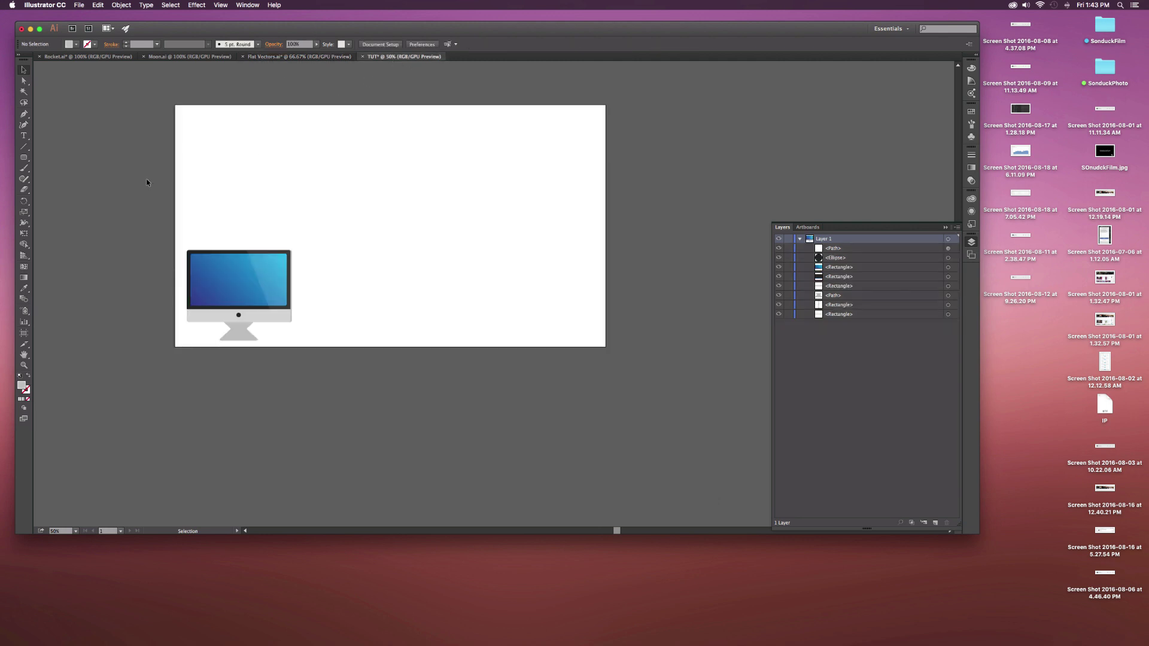
# Draw a rectangle about 532 px wide and 319 px tall in the artboard's lower-right area with a 15 px corner radius.
pyautogui.moveTo(24, 158); pyautogui.dragTo(54, 170)
pyautogui.scroll(1, 462, 321)
pyautogui.moveTo(432, 329); pyautogui.dragTo(591, 234)
pyautogui.press('v')
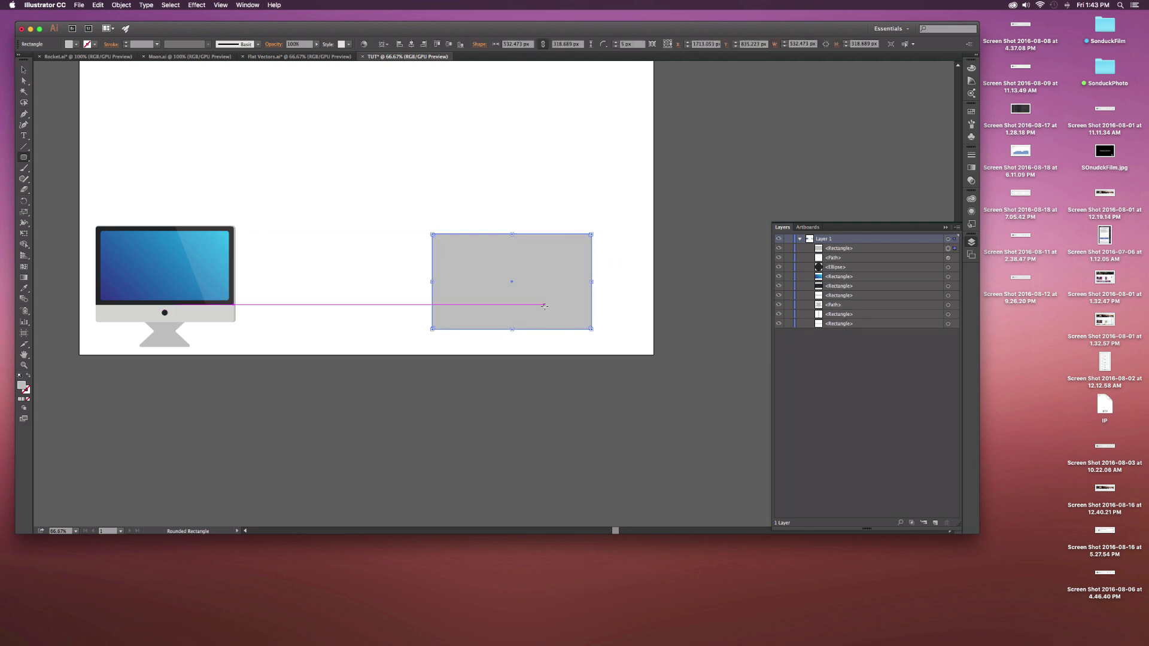
pyautogui.click(616, 43)
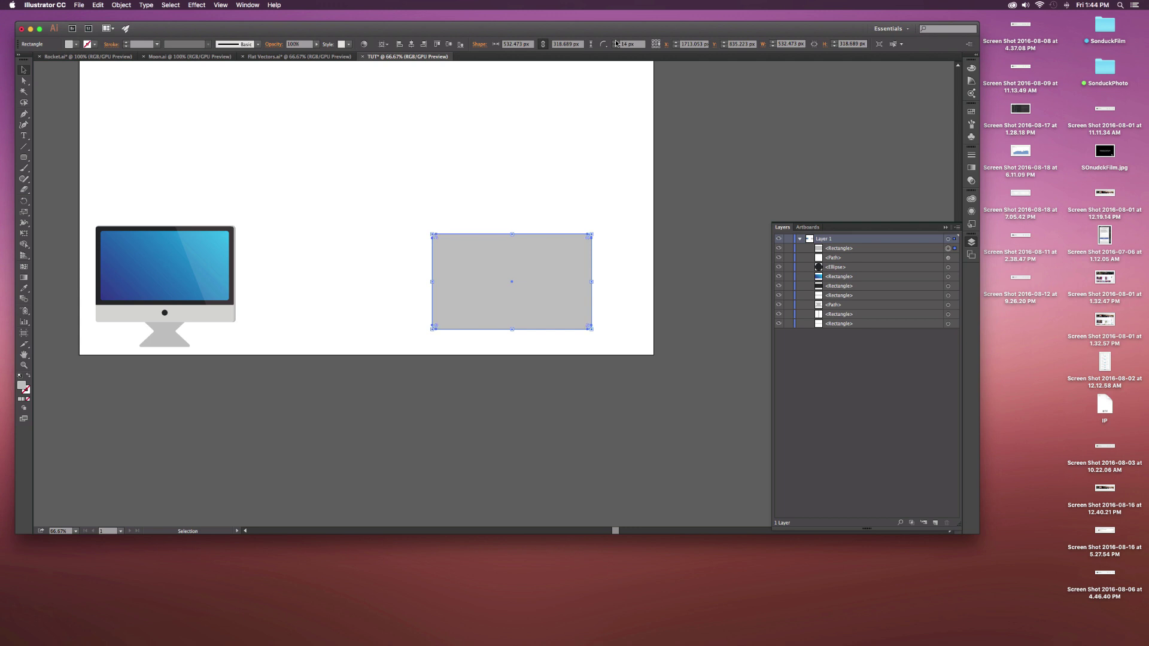
pyautogui.press('super+equal')
pyautogui.press('super+equal')
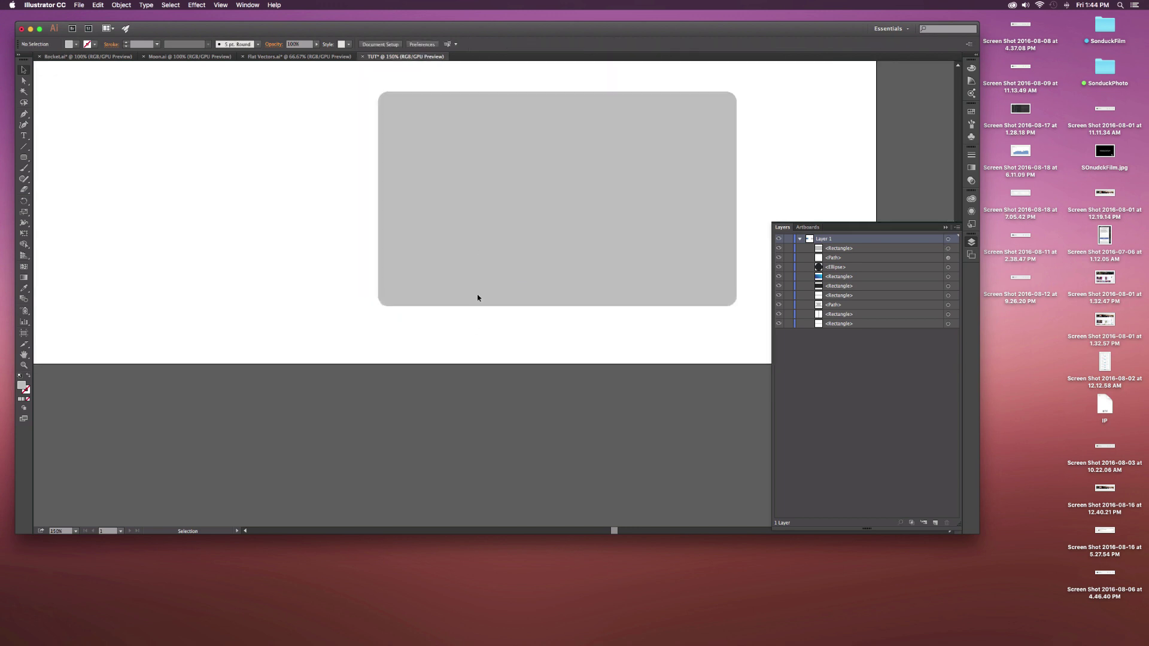
# Remove the new rectangle's fill and give it a 16 pt near-black stroke.
pyautogui.click(75, 45)
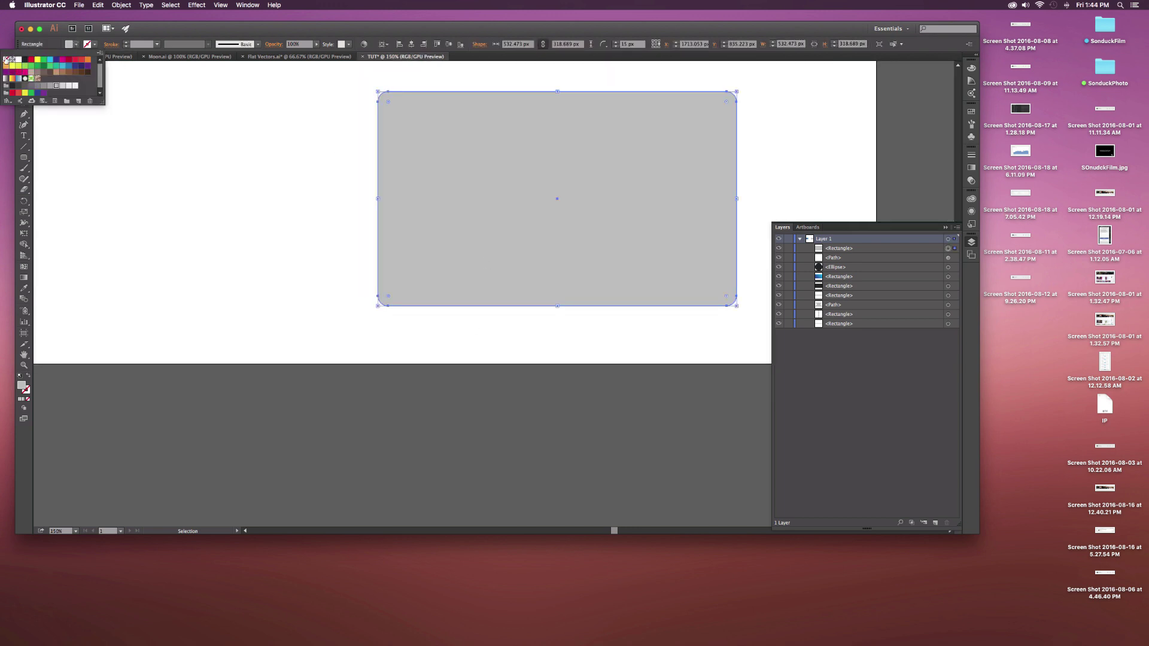
pyautogui.click(9, 60)
pyautogui.click(128, 44)
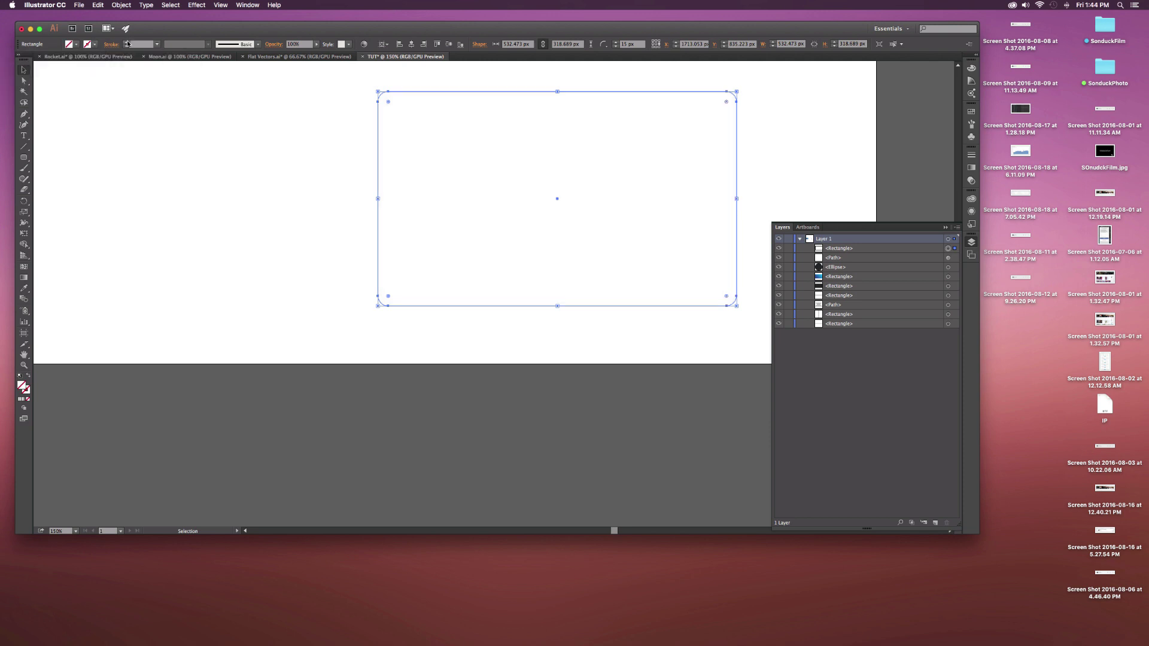
pyautogui.click(127, 44)
pyautogui.click(127, 45)
pyautogui.click(127, 44)
pyautogui.click(128, 45)
pyautogui.click(127, 44)
pyautogui.click(128, 45)
pyautogui.click(128, 44)
pyautogui.click(281, 293)
pyautogui.scroll(-3, 316, 303)
pyautogui.hscroll(2, 287, 309)
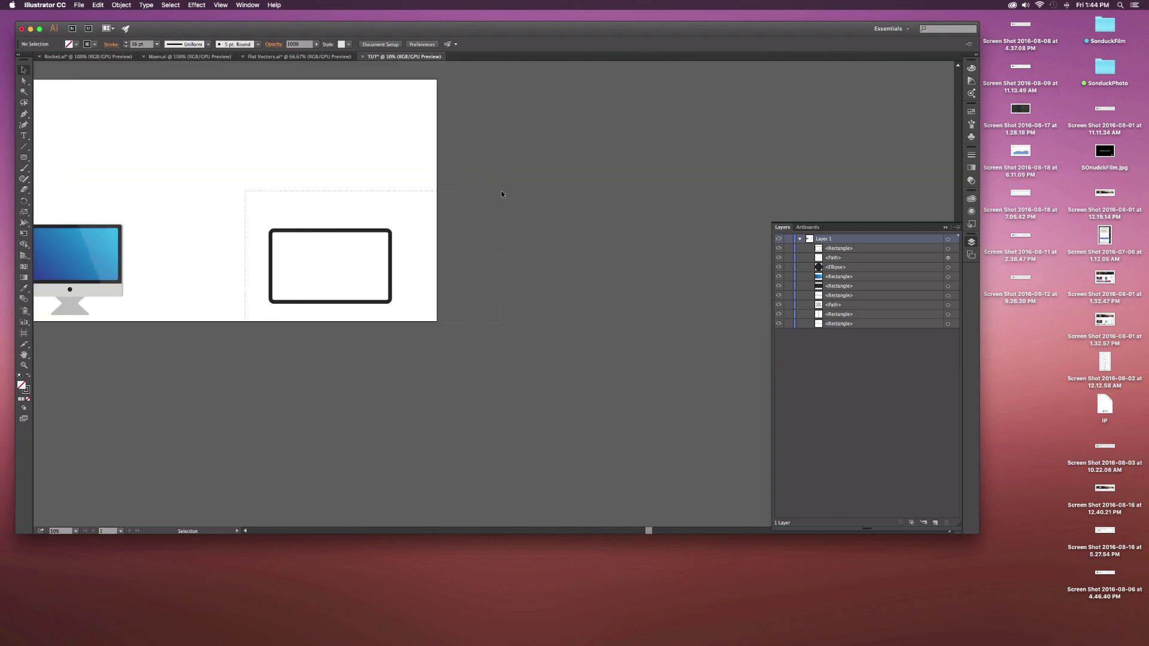
pyautogui.click(311, 302)
pyautogui.scroll(1, 310, 314)
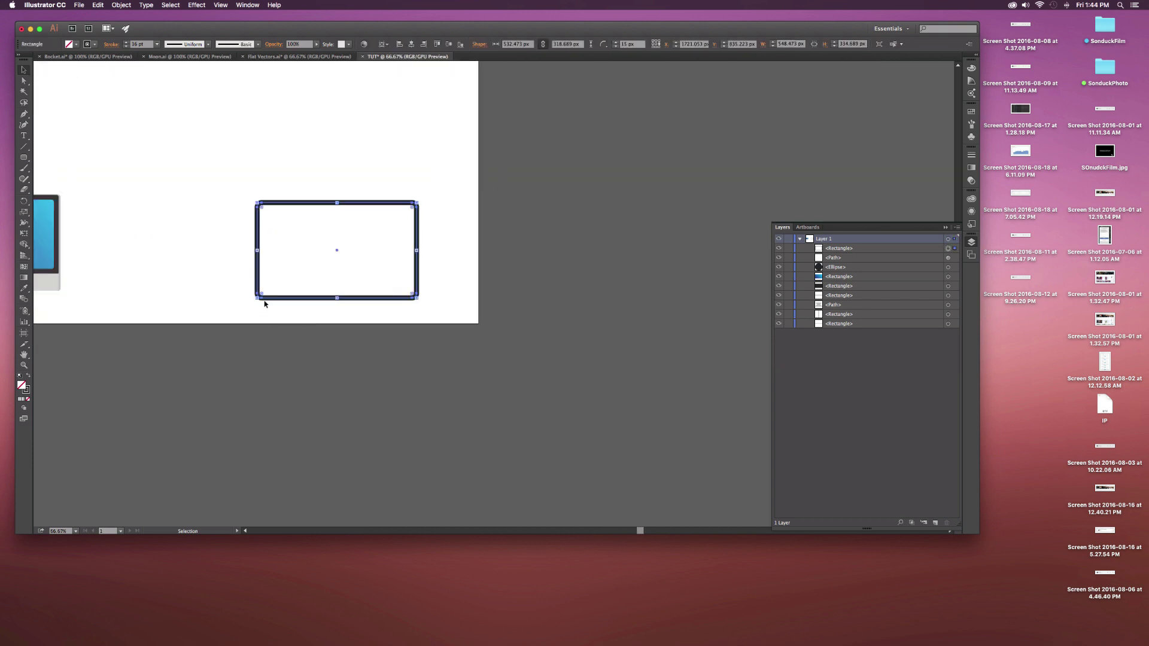
pyautogui.click(197, 204)
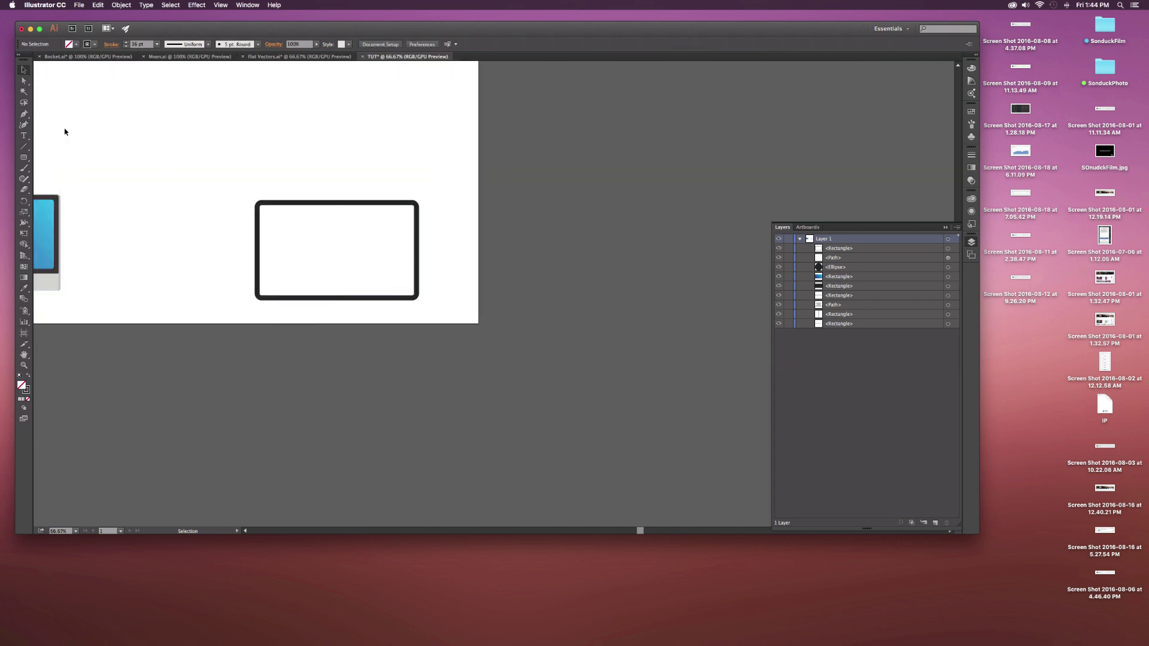
# Draw a V-shaped envelope flap with the Pen tool from the rectangle's upper-left corner through its centre to the upper-right corner.
pyautogui.click(24, 124)
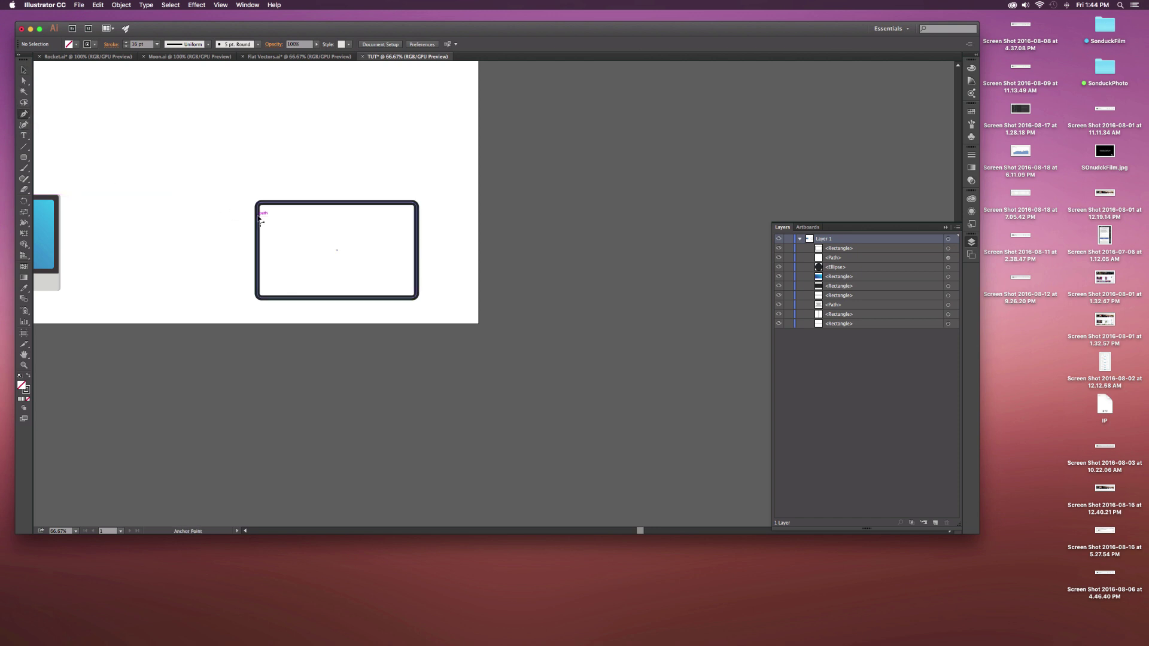
pyautogui.scroll(3, 257, 216)
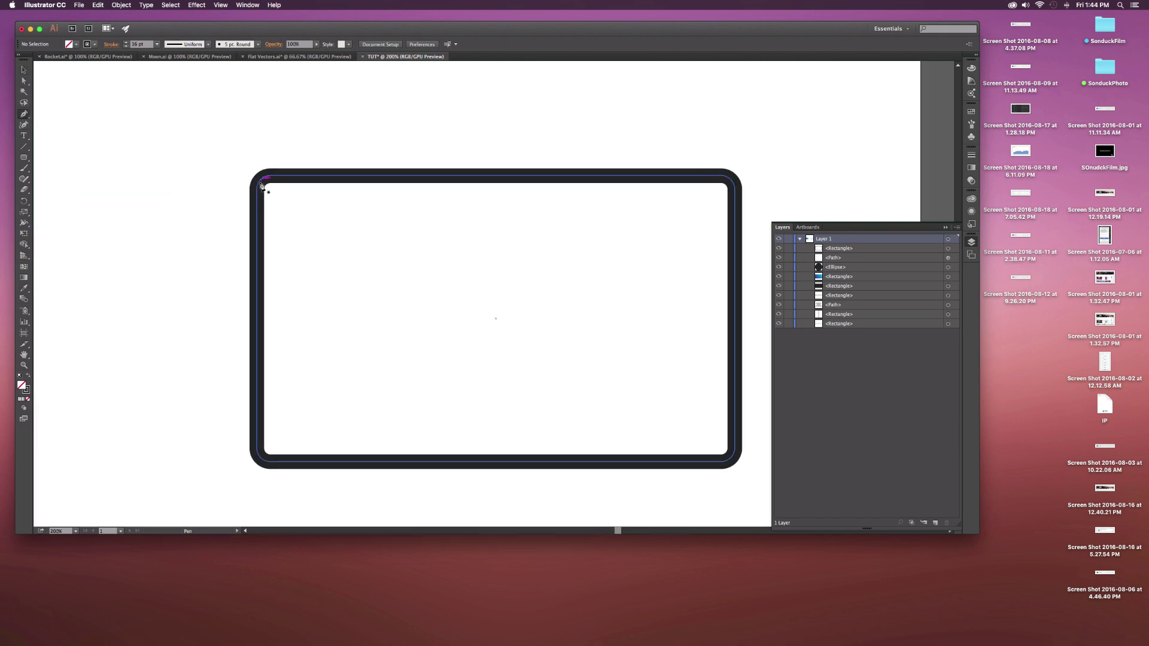
pyautogui.click(261, 180)
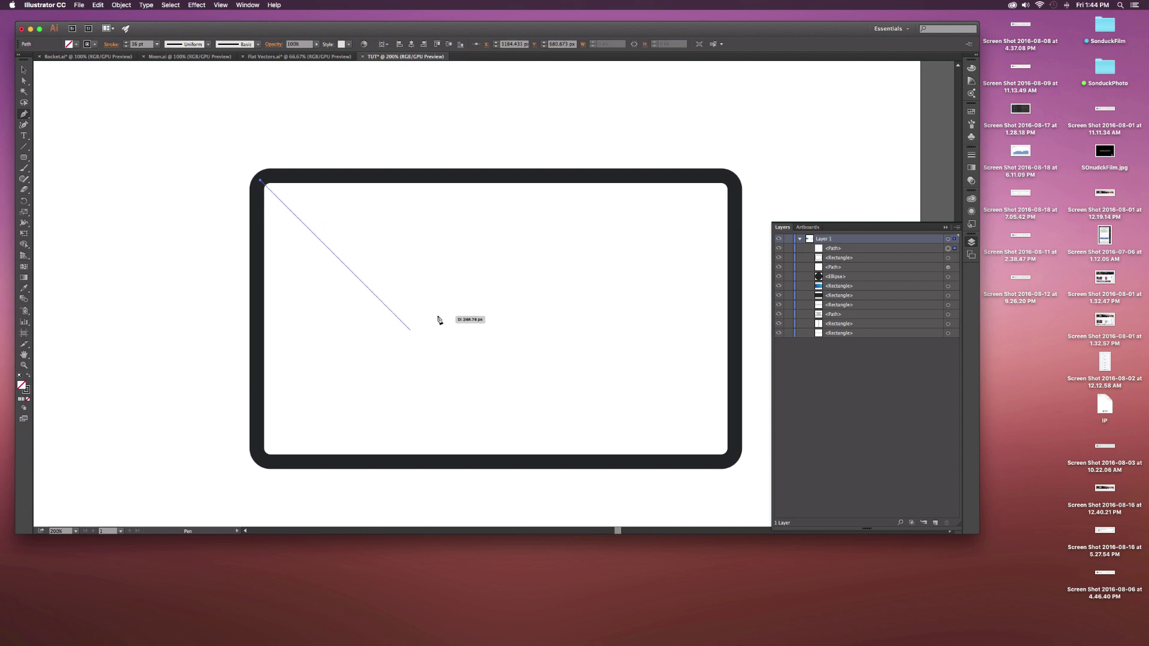
pyautogui.click(497, 322)
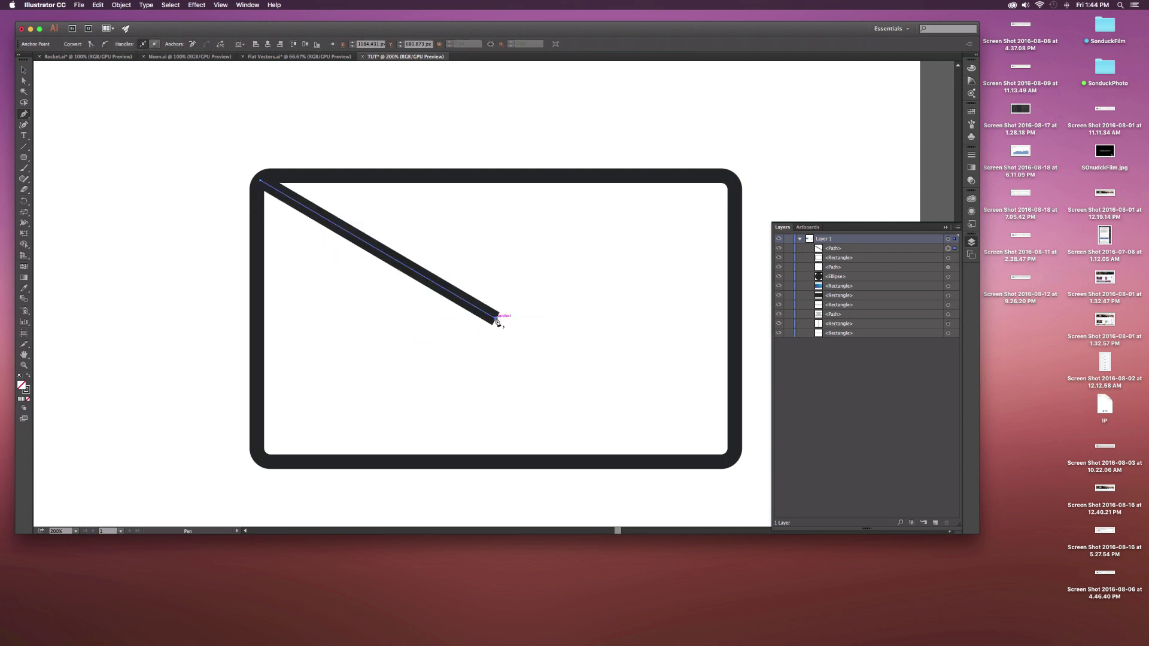
pyautogui.click(730, 181)
pyautogui.press('v')
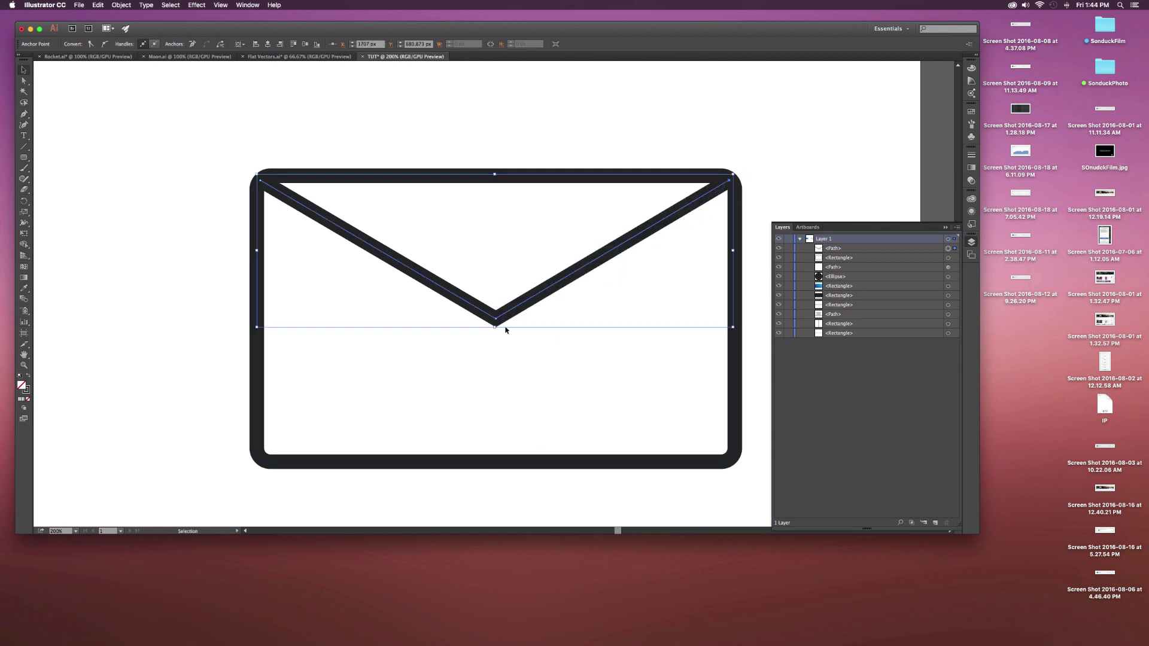
pyautogui.click(159, 228)
# Draw a straight diagonal fold line with the Pen tool from the envelope's lower-left corner up to the flap's left side.
pyautogui.press('p')
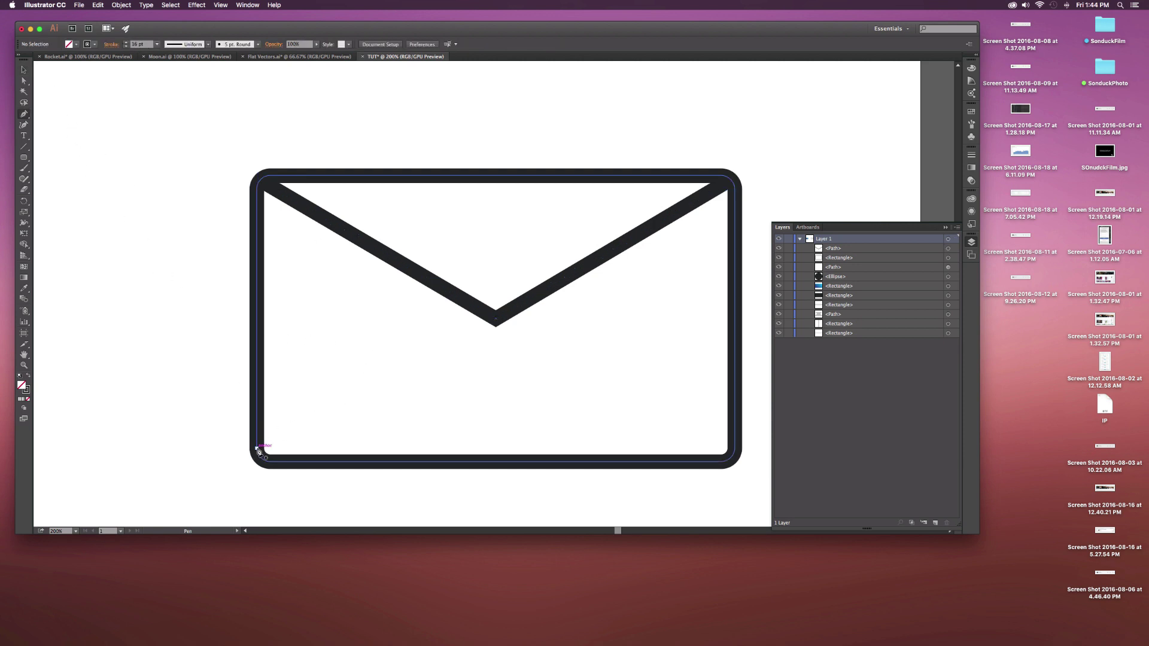
pyautogui.click(257, 449)
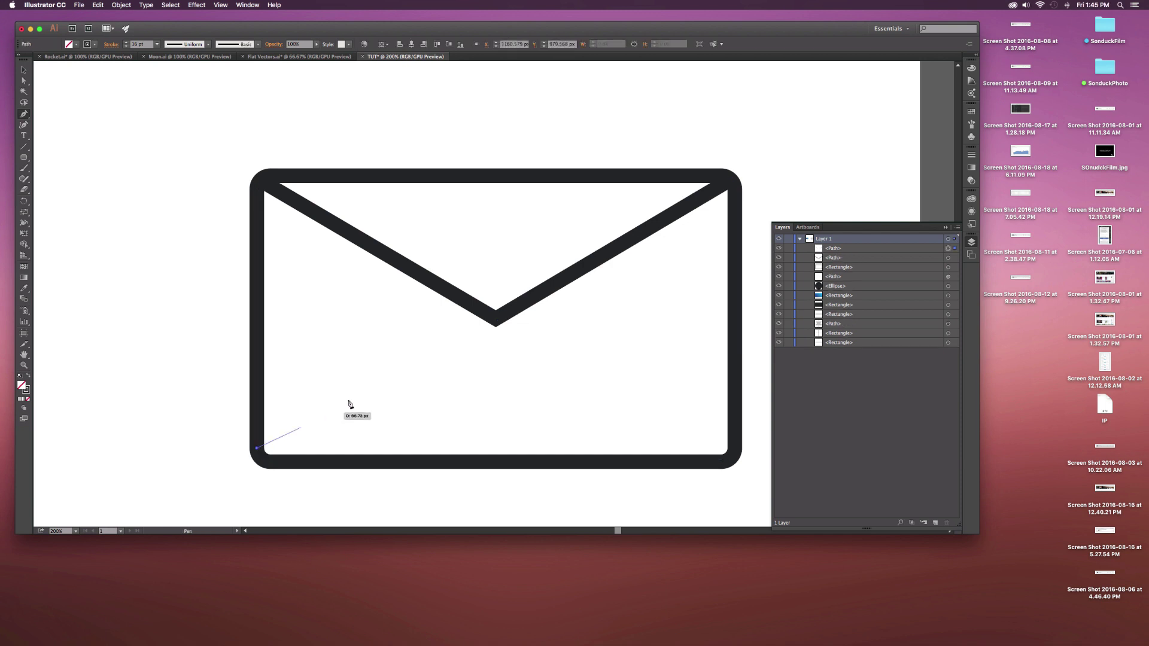
pyautogui.click(454, 295)
pyautogui.press('a')
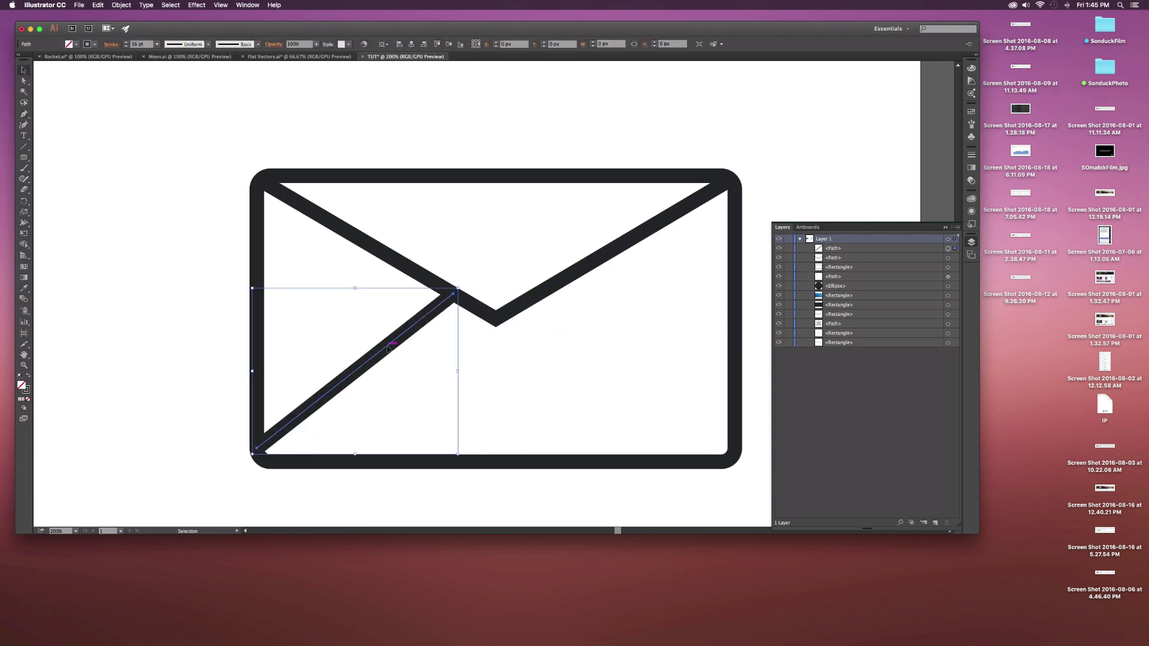
pyautogui.press('v')
# Add a copy of the diagonal fold line, reflected about the vertical axis, between the flap's right side and the envelope's lower-right corner.
pyautogui.click(97, 5)
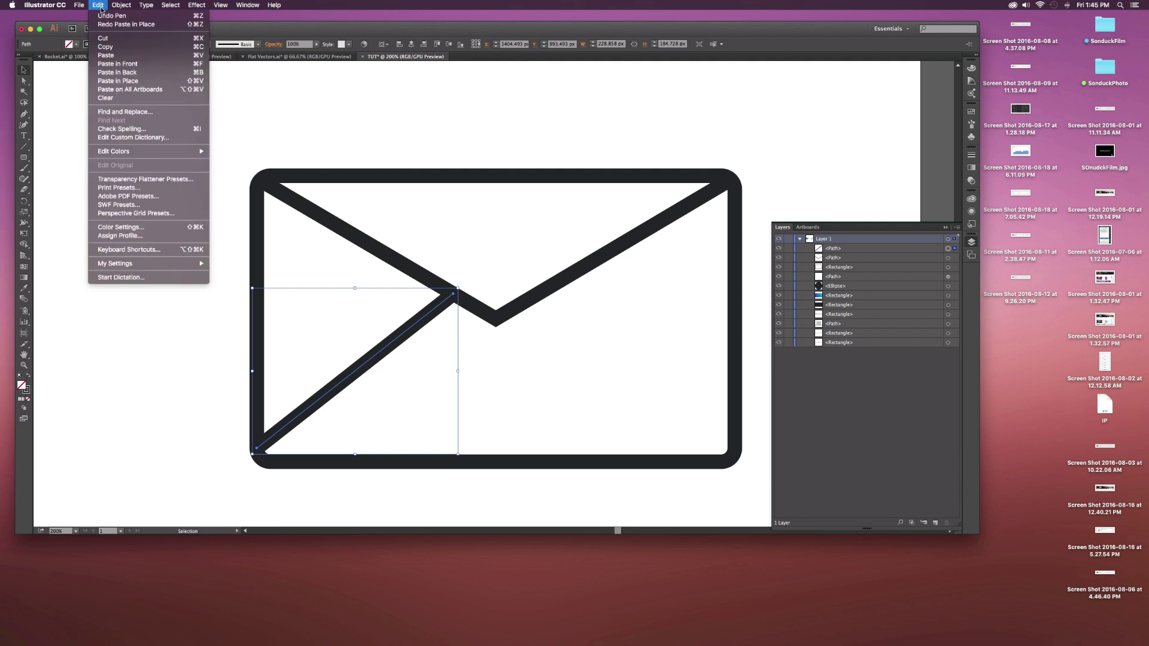
pyautogui.click(113, 82)
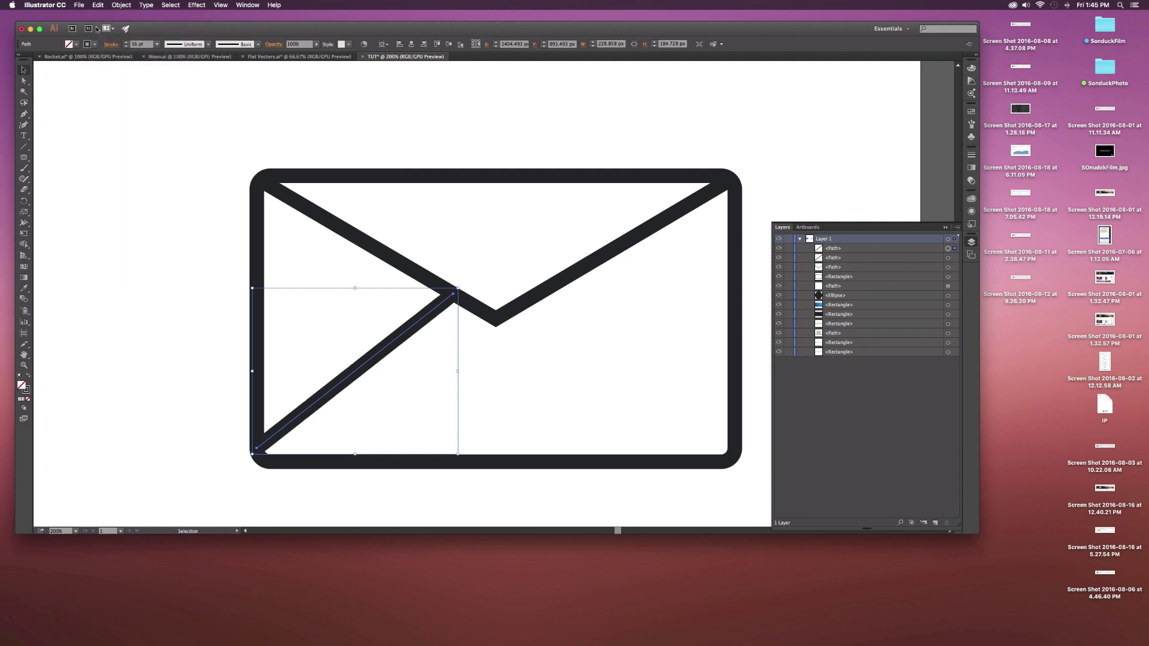
pyautogui.click(122, 4)
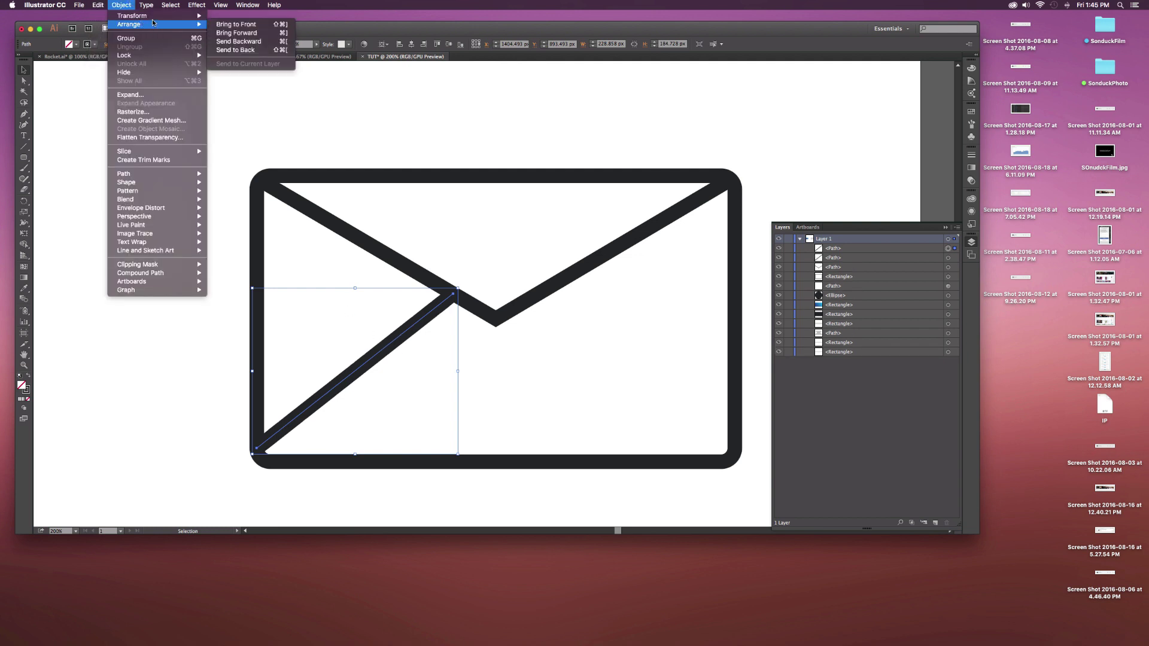
pyautogui.moveTo(137, 16)
pyautogui.click(234, 48)
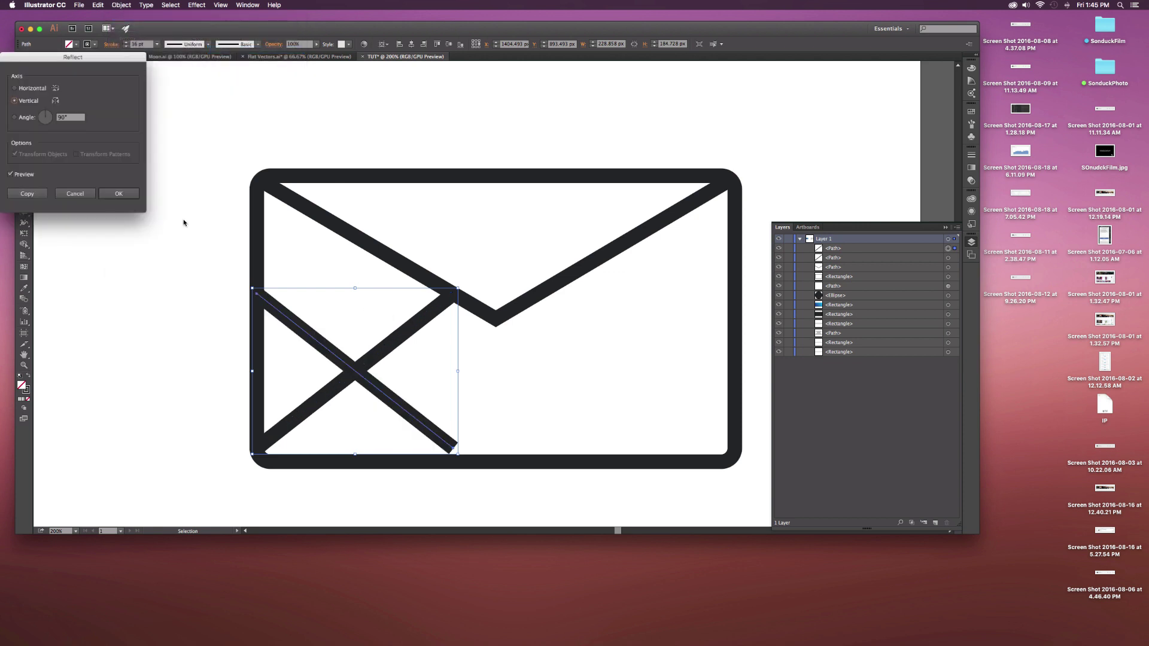
pyautogui.press('Return')
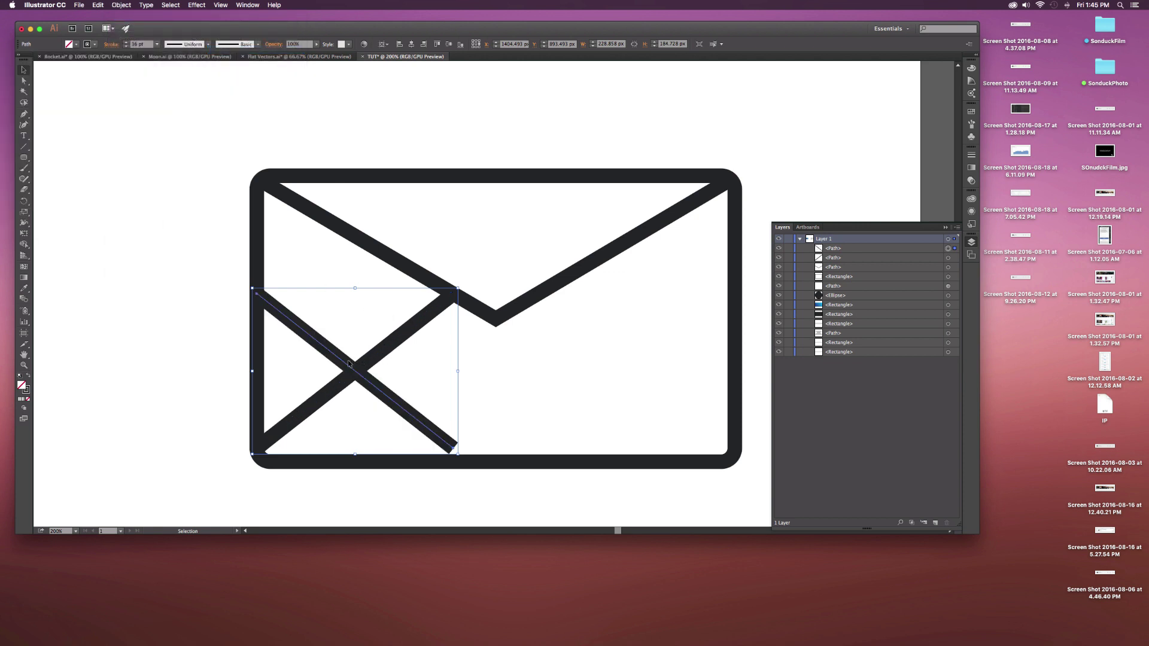
pyautogui.moveTo(348, 364); pyautogui.dragTo(626, 362)
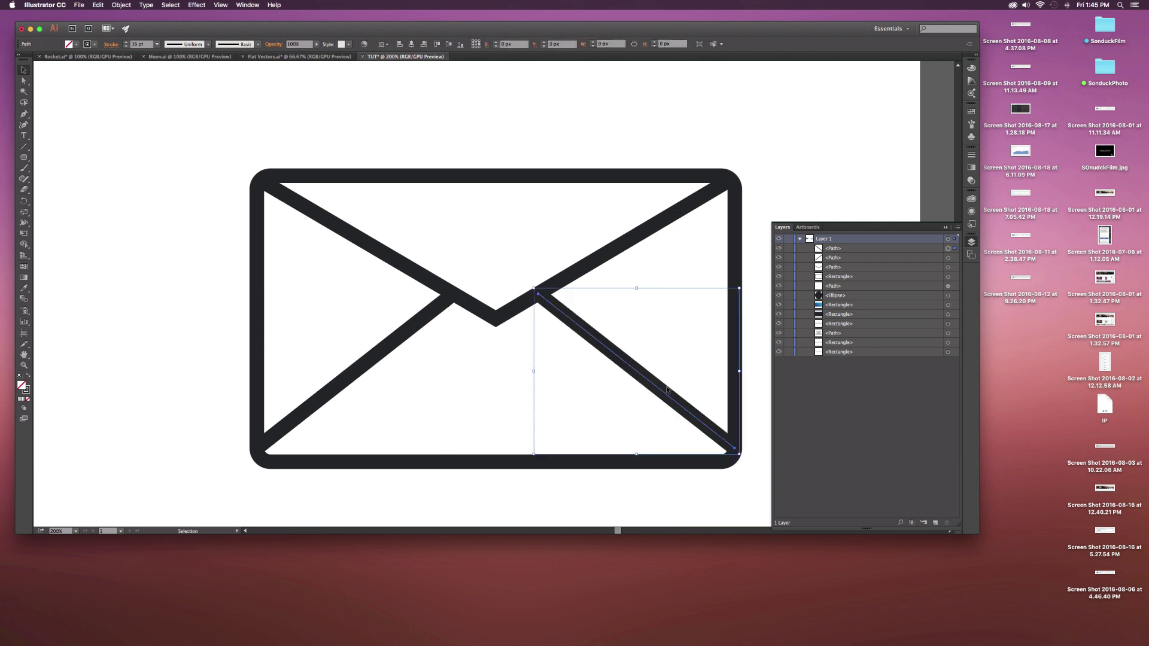
pyautogui.click(587, 486)
# Move the complete envelope outline with its flap and fold lines up and left, away from the artboard's lower-right corner.
pyautogui.press('super+1')
pyautogui.moveTo(303, 470); pyautogui.dragTo(688, 250)
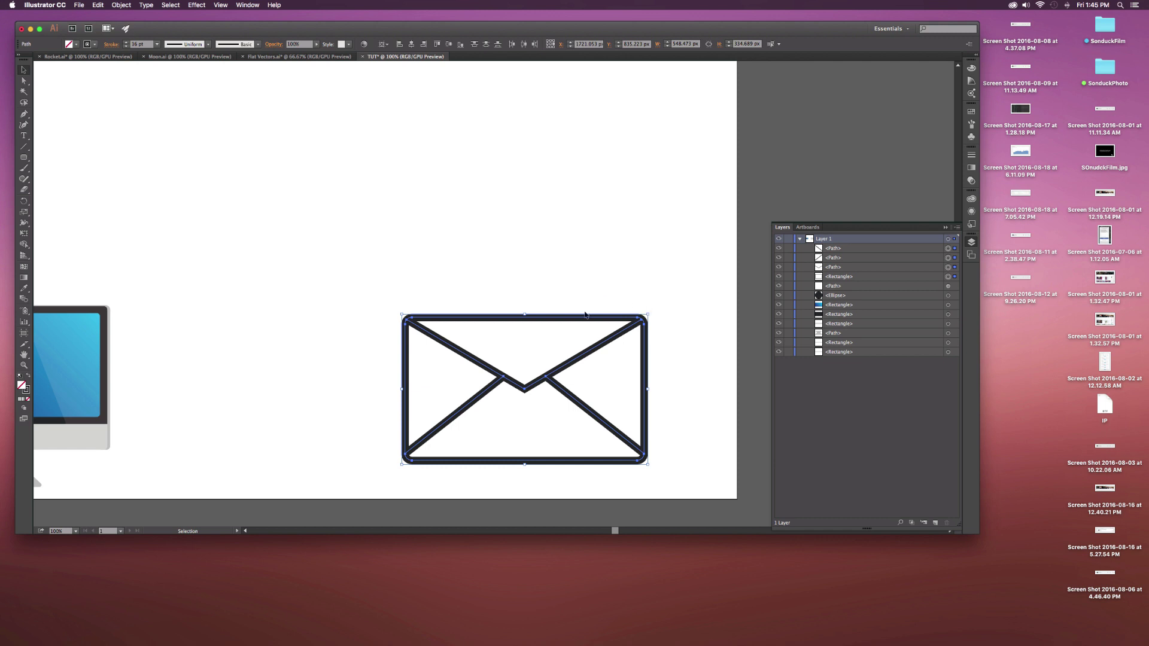
pyautogui.moveTo(543, 375); pyautogui.dragTo(456, 294)
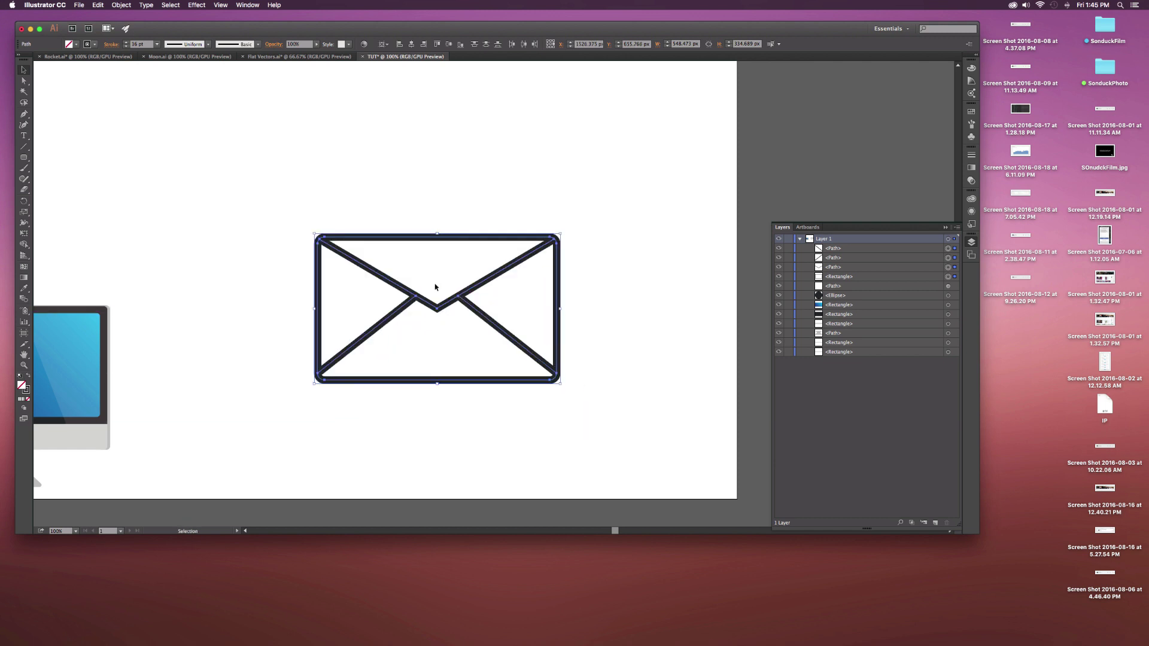
pyautogui.press('super+minus')
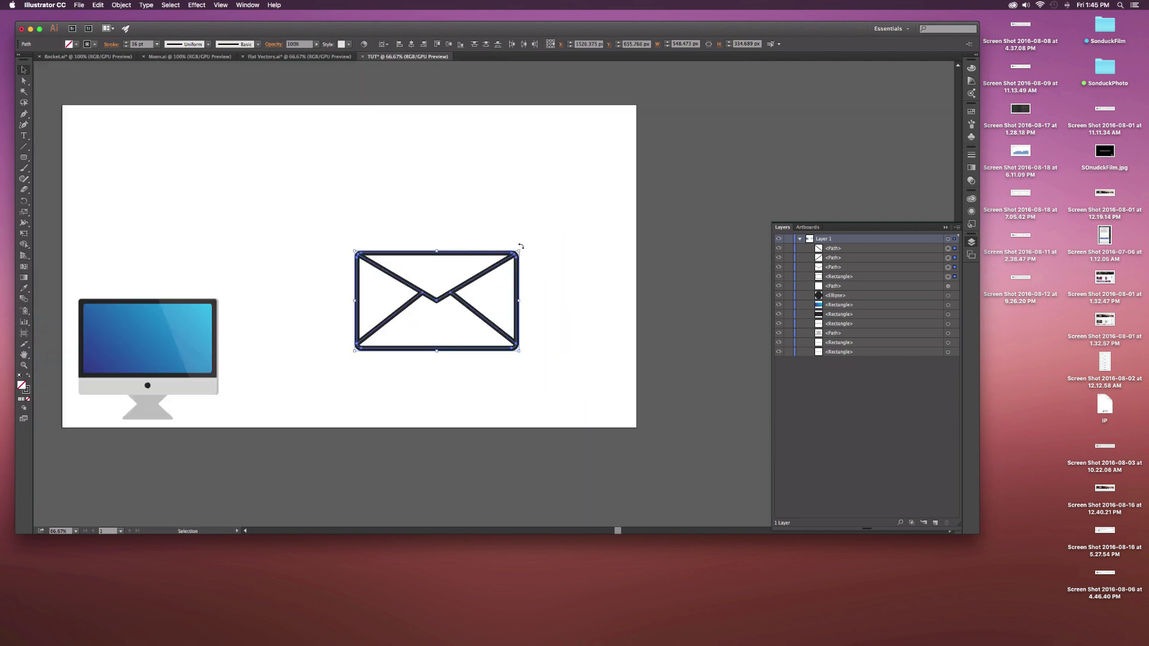
# Try enlarging the whole unexpanded envelope proportionally about its centre, and undo the enlargement.
pyautogui.moveTo(520, 250); pyautogui.dragTo(590, 142)
pyautogui.click(449, 329)
pyautogui.click(423, 310)
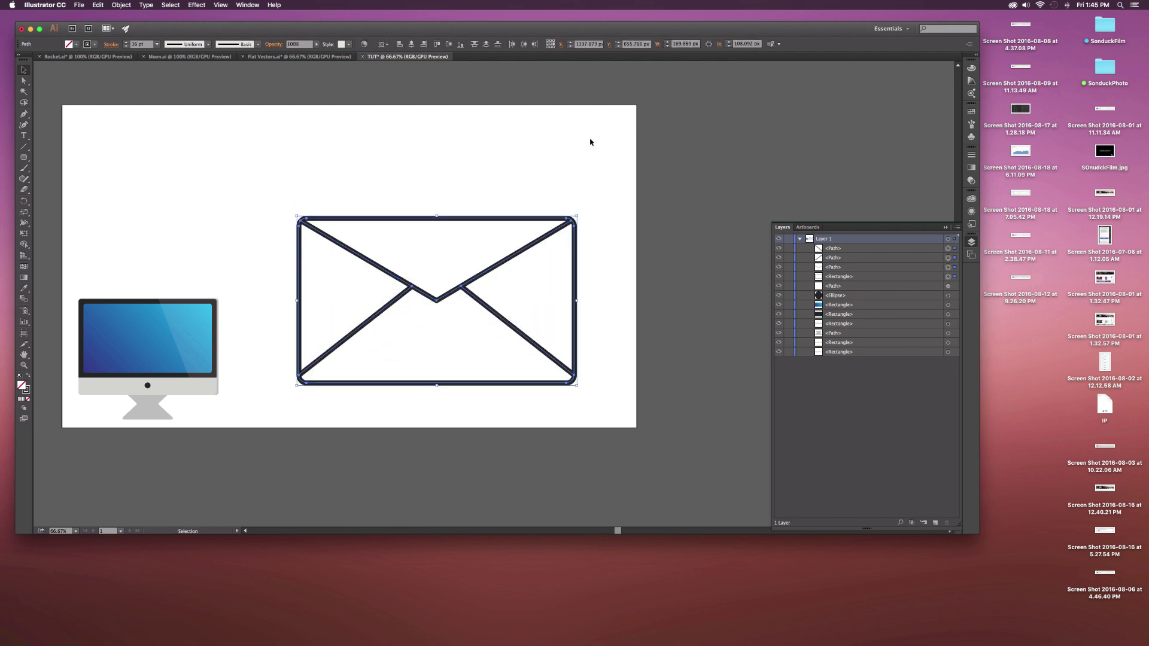
pyautogui.click(547, 146)
pyautogui.press('a')
pyautogui.hotkey('ctrl', 'z')
pyautogui.hotkey('ctrl', 'z')
# Scale the whole envelope down proportionally about its centre to about 440 by 269 px.
pyautogui.press('v')
pyautogui.moveTo(463, 283); pyautogui.dragTo(528, 251)
pyautogui.click(426, 418)
# Expand the fill and stroke of all the envelope's paths into filled shapes.
pyautogui.moveTo(332, 372); pyautogui.dragTo(563, 228)
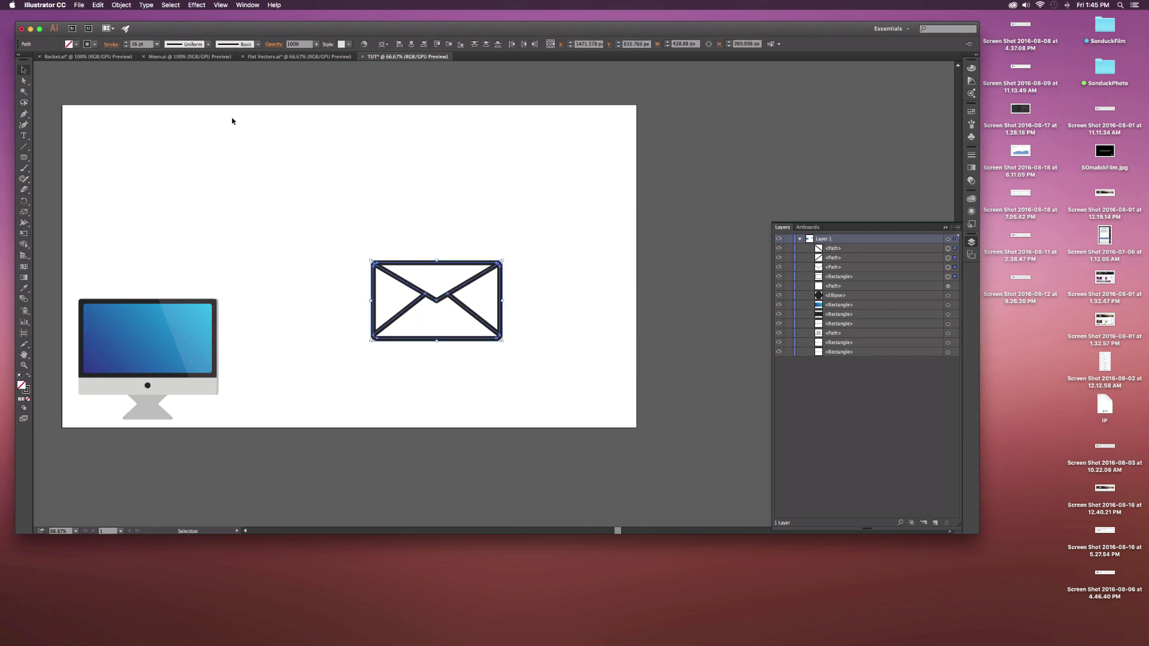
pyautogui.click(122, 5)
pyautogui.click(133, 94)
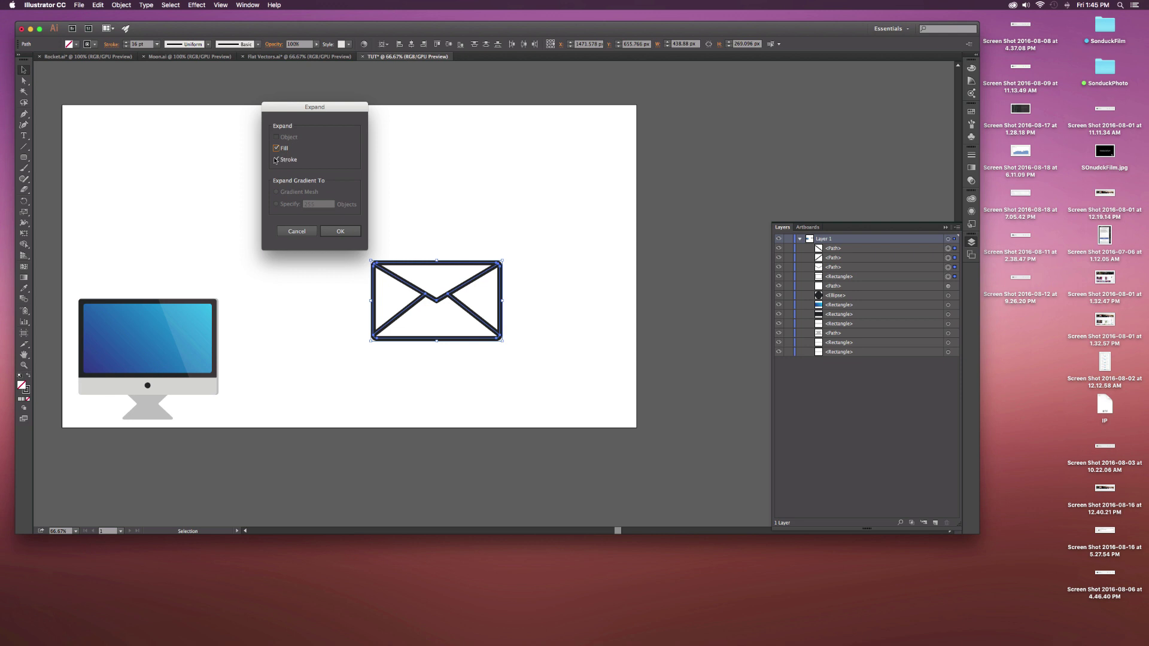
pyautogui.click(339, 231)
# Try shrinking the expanded envelope proportionally about its centre to see how the line thickness scales, and undo the shrinking.
pyautogui.moveTo(341, 363); pyautogui.dragTo(554, 243)
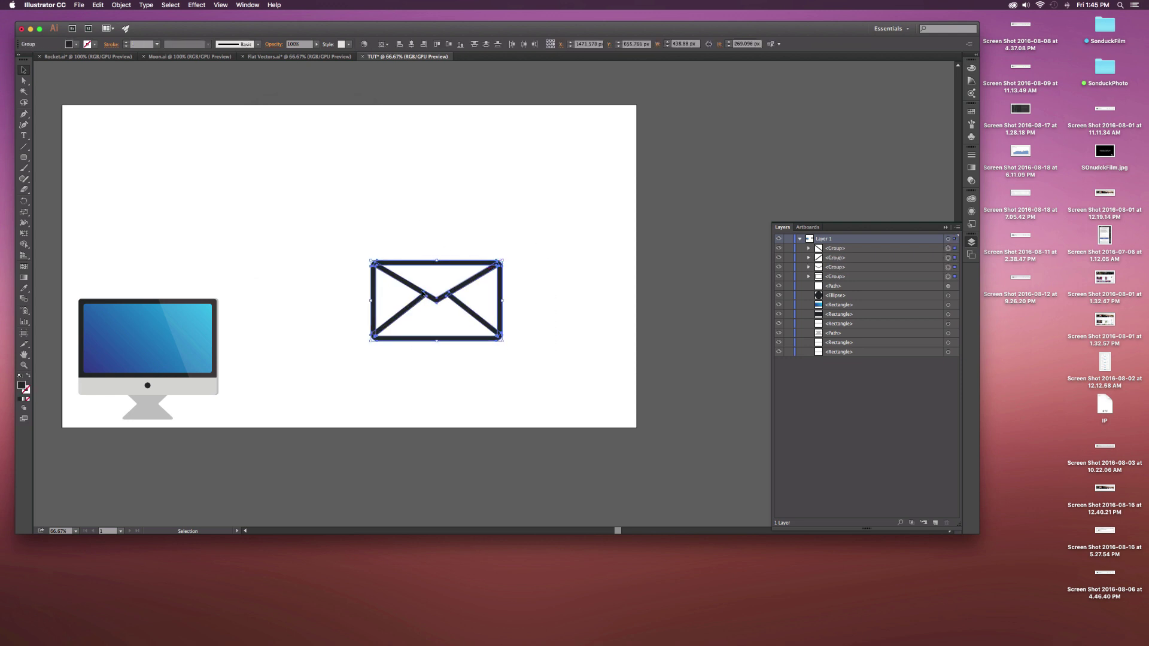
pyautogui.moveTo(505, 260); pyautogui.dragTo(469, 281)
pyautogui.click(382, 354)
pyautogui.press('super+z')
pyautogui.moveTo(317, 365); pyautogui.dragTo(434, 300)
pyautogui.moveTo(502, 261); pyautogui.dragTo(458, 287)
pyautogui.click(395, 327)
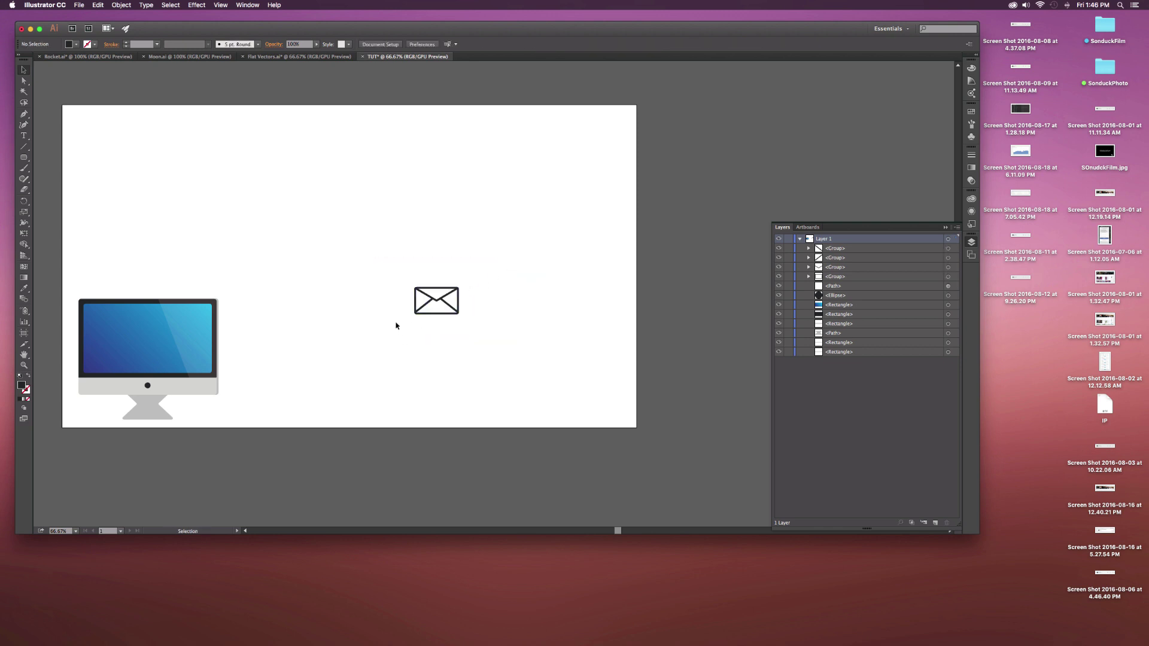
pyautogui.click(448, 289)
pyautogui.press('super+z')
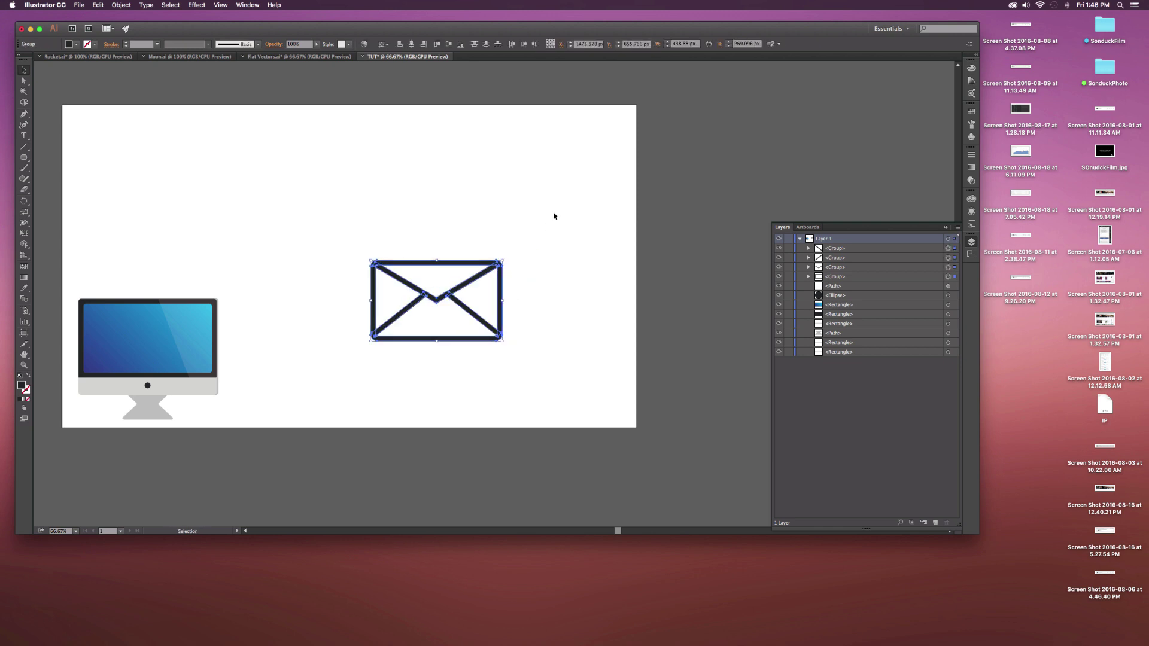
# Move all the expanded envelope parts straight down, about level with the iMac's screen.
pyautogui.click(557, 218)
pyautogui.click(386, 299)
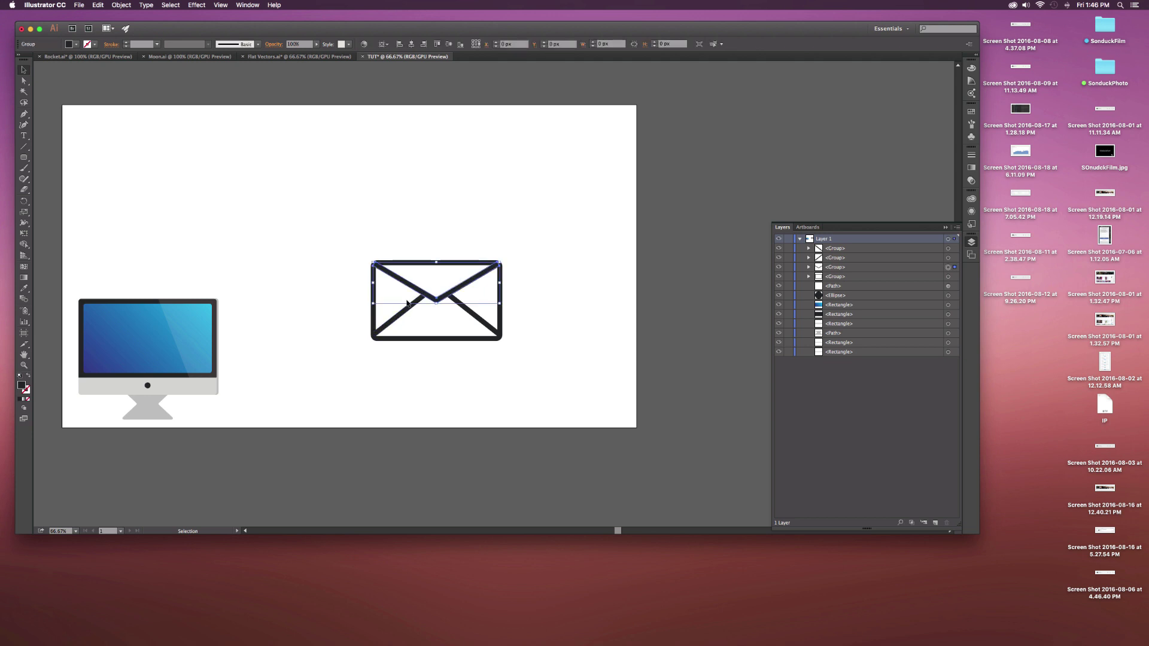
pyautogui.moveTo(342, 370); pyautogui.dragTo(521, 275)
pyautogui.moveTo(455, 347); pyautogui.dragTo(455, 390)
pyautogui.click(631, 415)
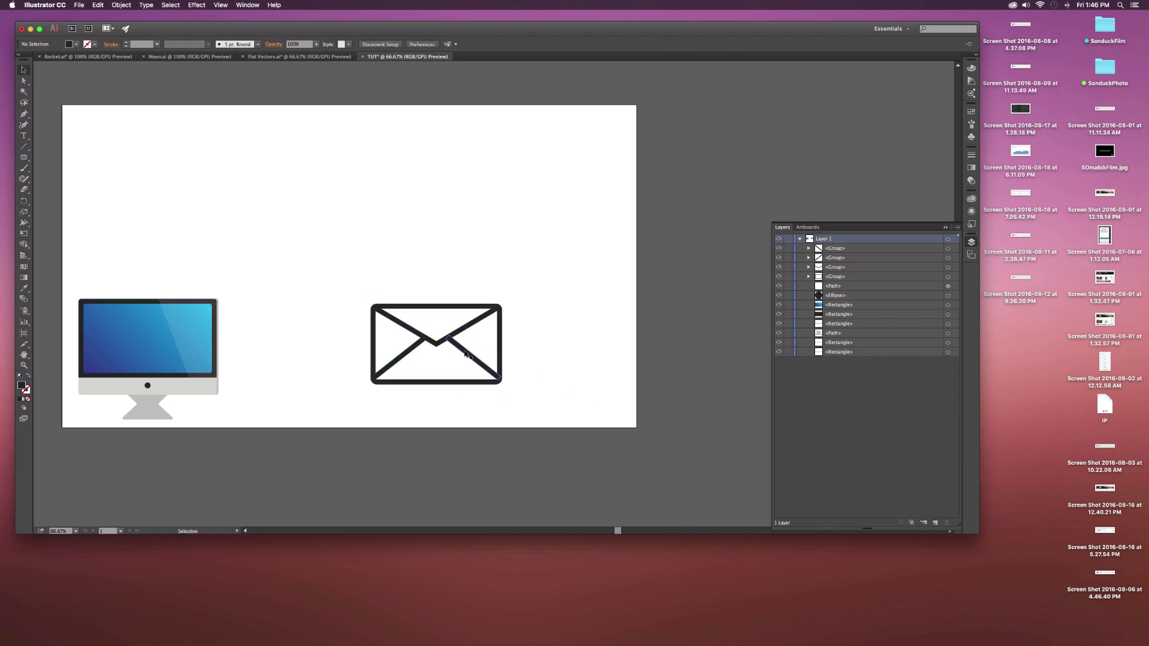
# Unite all the expanded envelope parts into a single shape with Pathfinder.
pyautogui.click(467, 353)
pyautogui.moveTo(550, 400); pyautogui.dragTo(551, 399)
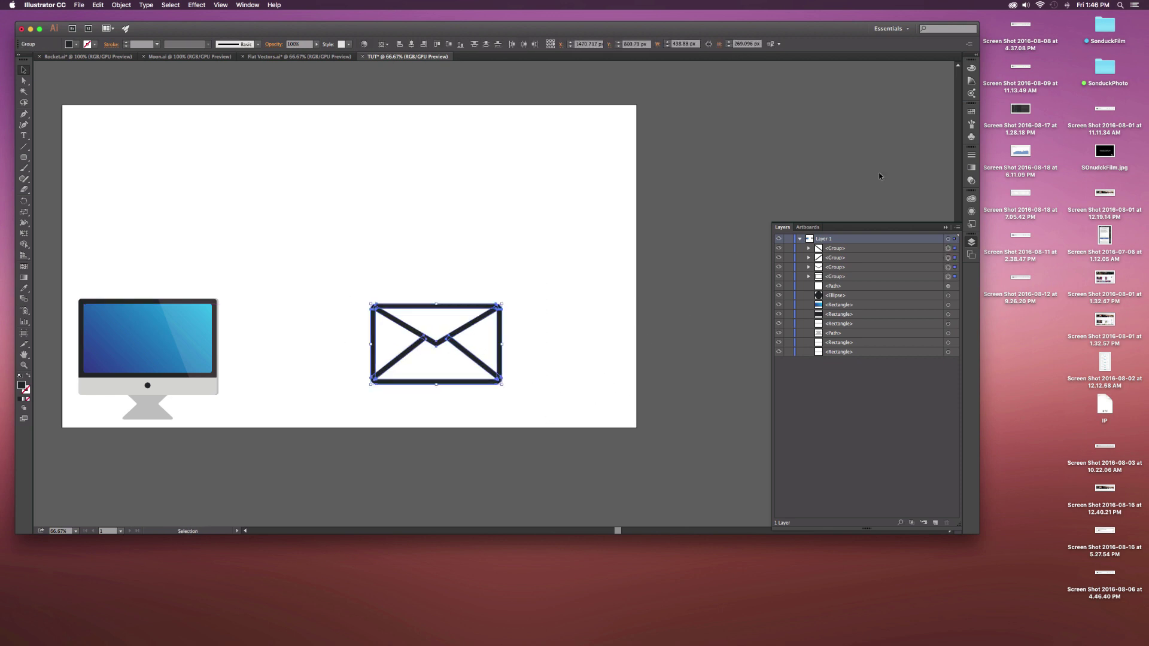
pyautogui.click(248, 5)
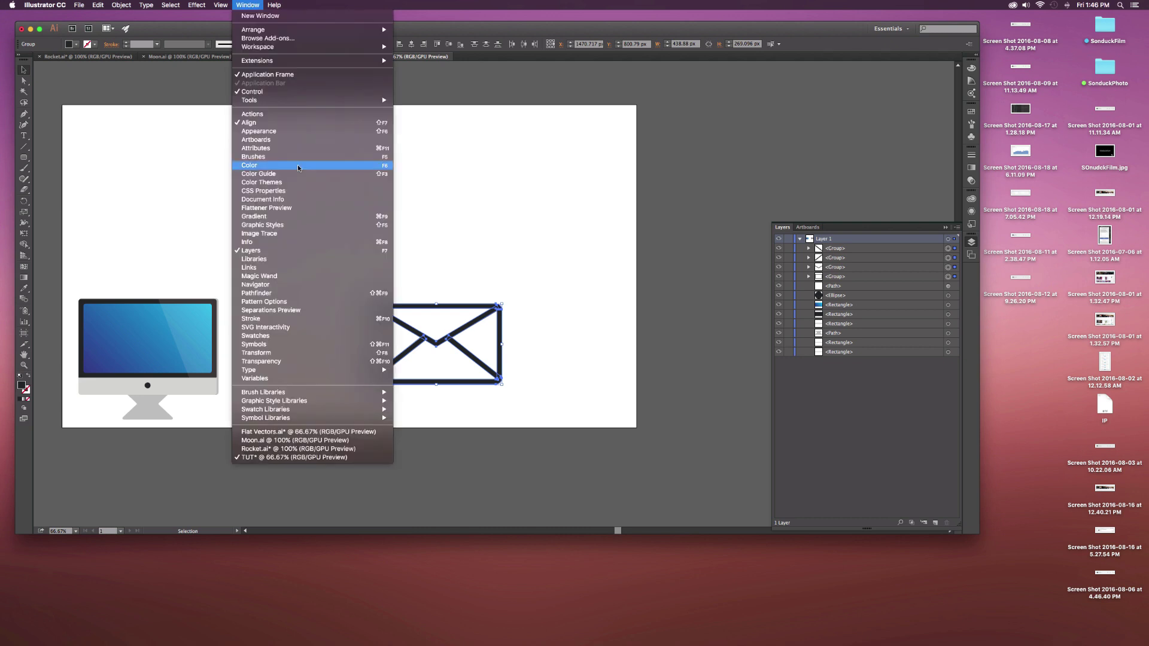
pyautogui.click(286, 293)
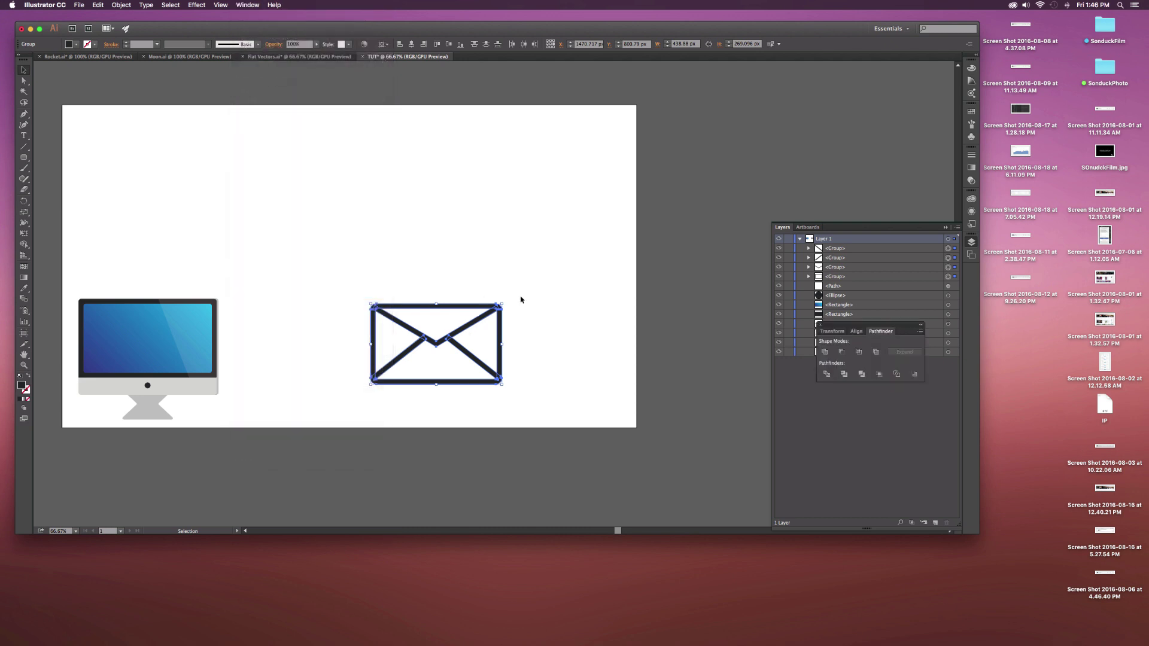
pyautogui.click(825, 352)
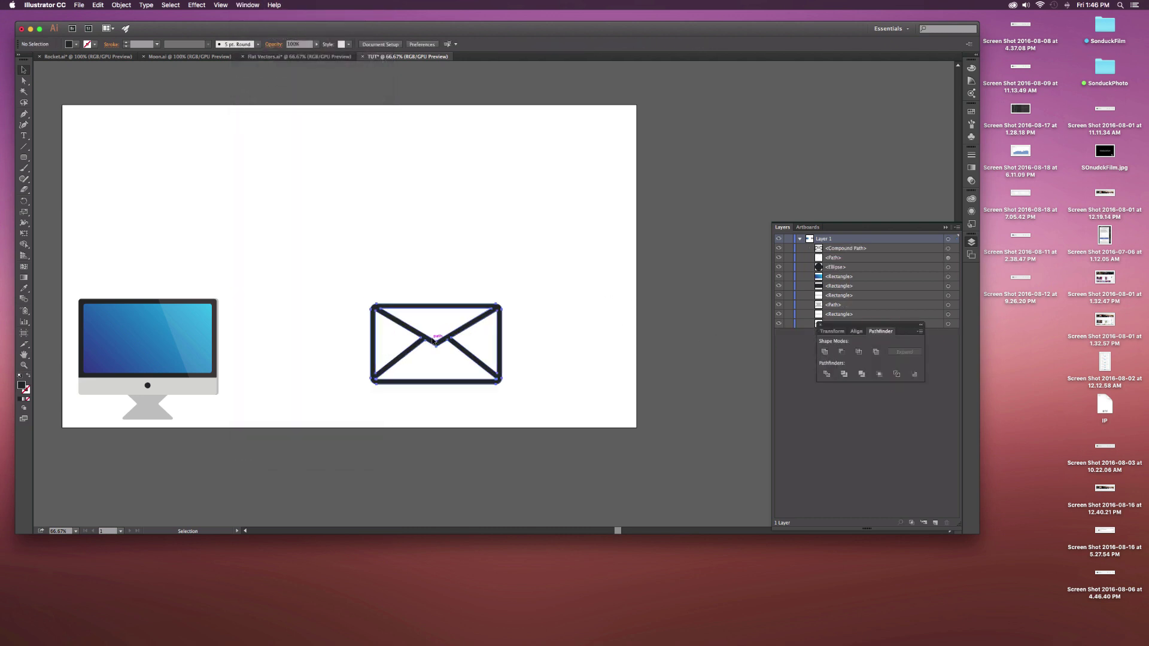